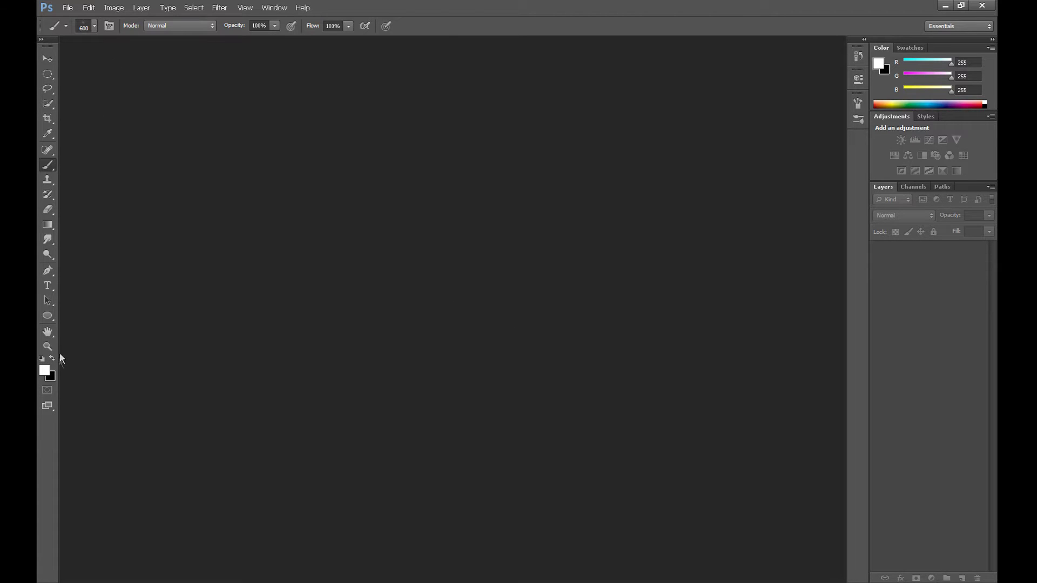
Create a new 3500 × 2500 px, 72 ppi RGB document filled with the black background colour.
{"action": "left_click", "coordinate": [70, 9]}
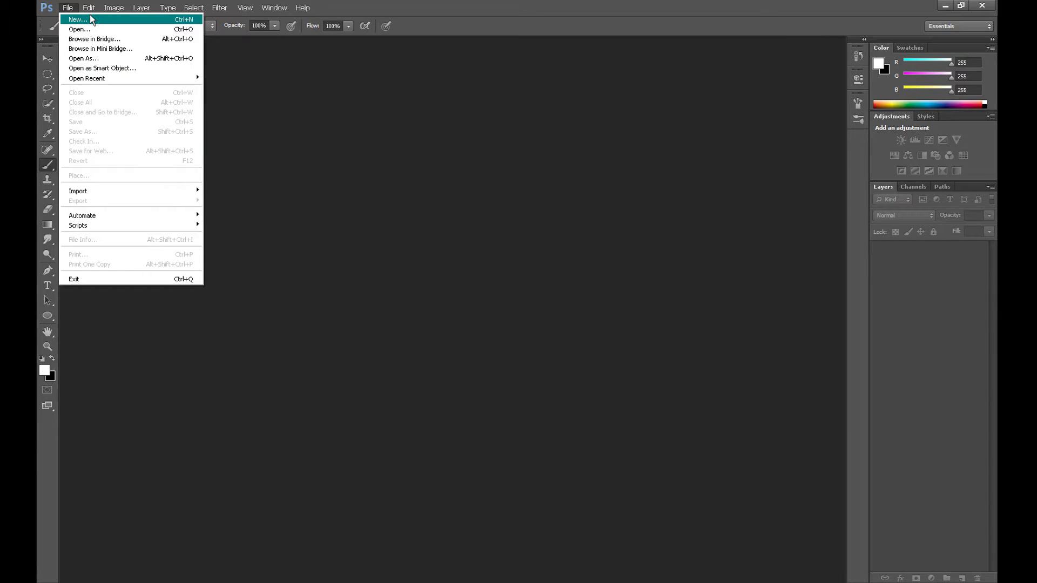
{"action": "left_click", "coordinate": [90, 20]}
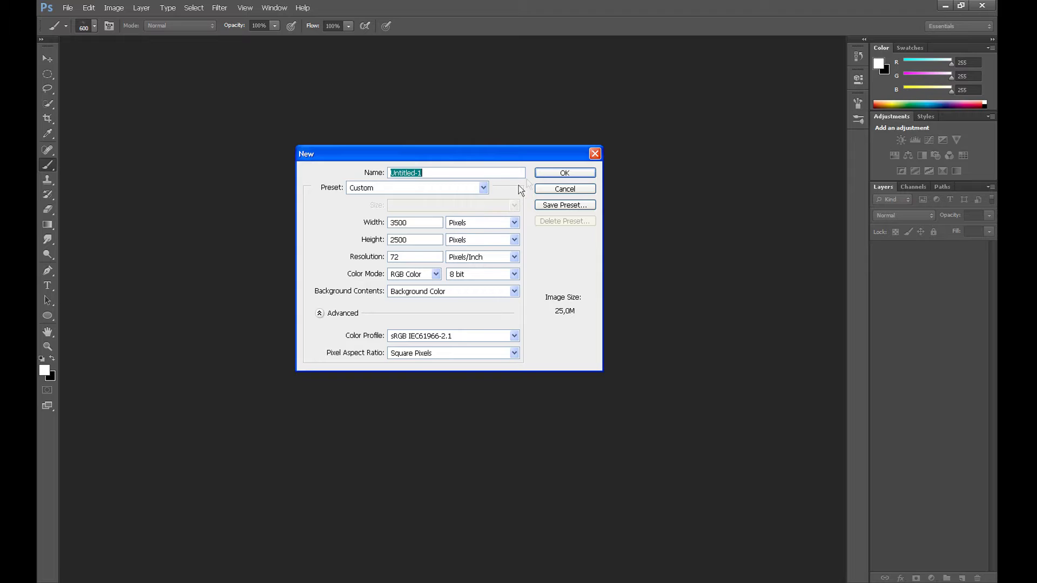
{"action": "left_click", "coordinate": [565, 172]}
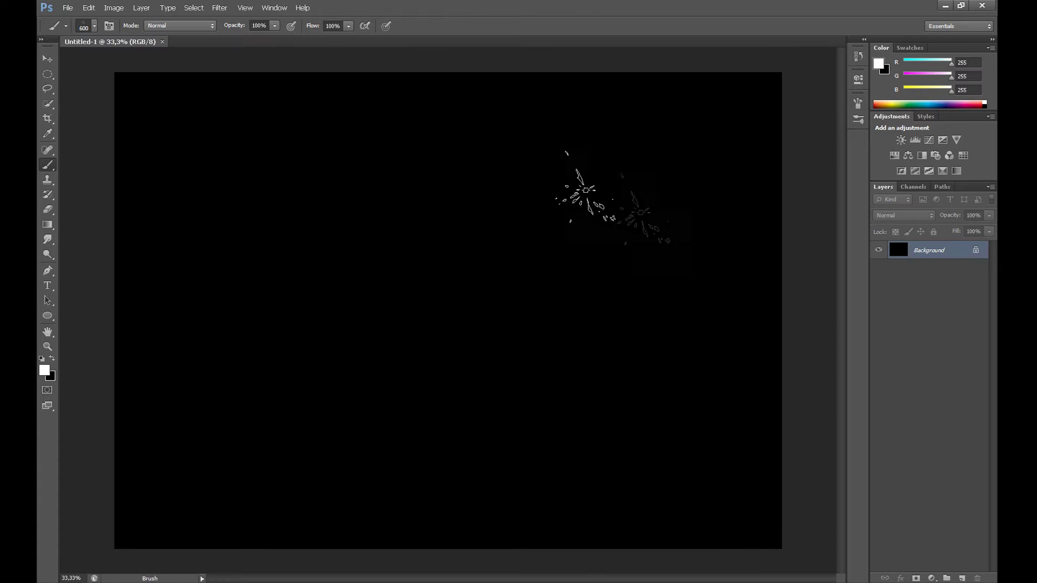
{"action": "key", "text": "v"}
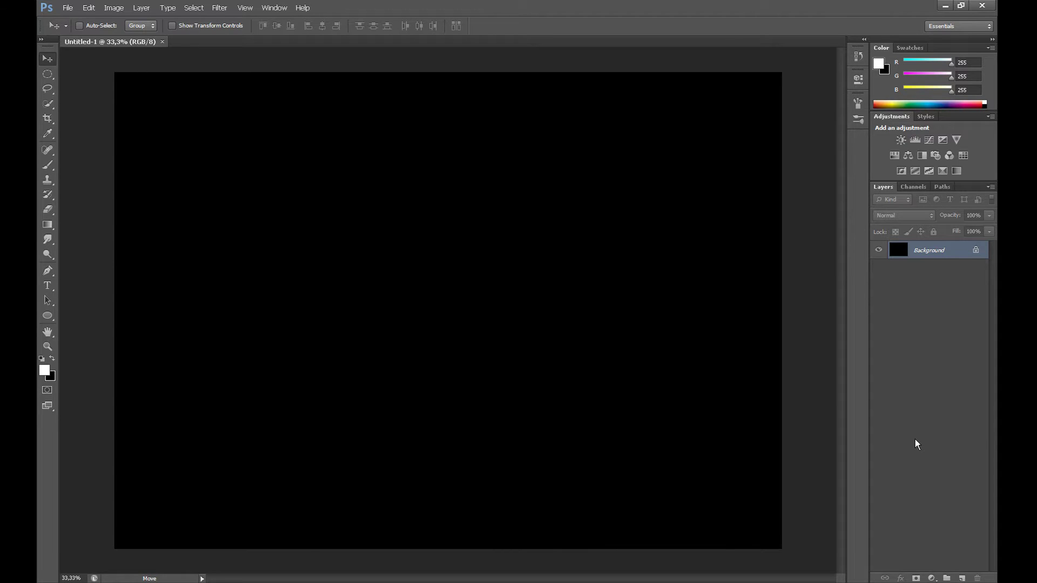
Preview heavy Gaussian, monochromatic Add Noise across the whole black canvas.
{"action": "left_click", "coordinate": [219, 8]}
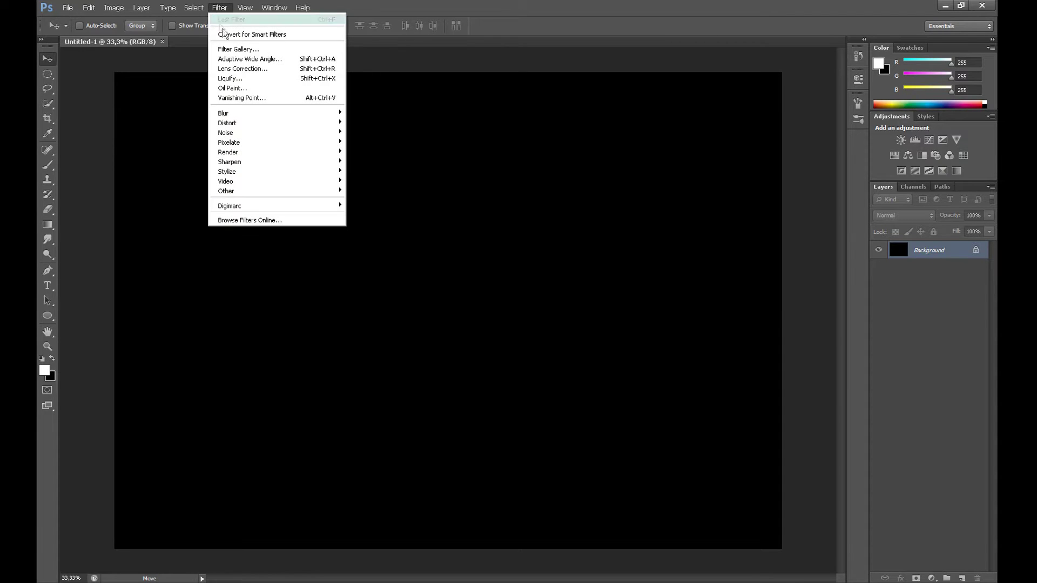
{"action": "mouse_move", "coordinate": [277, 133]}
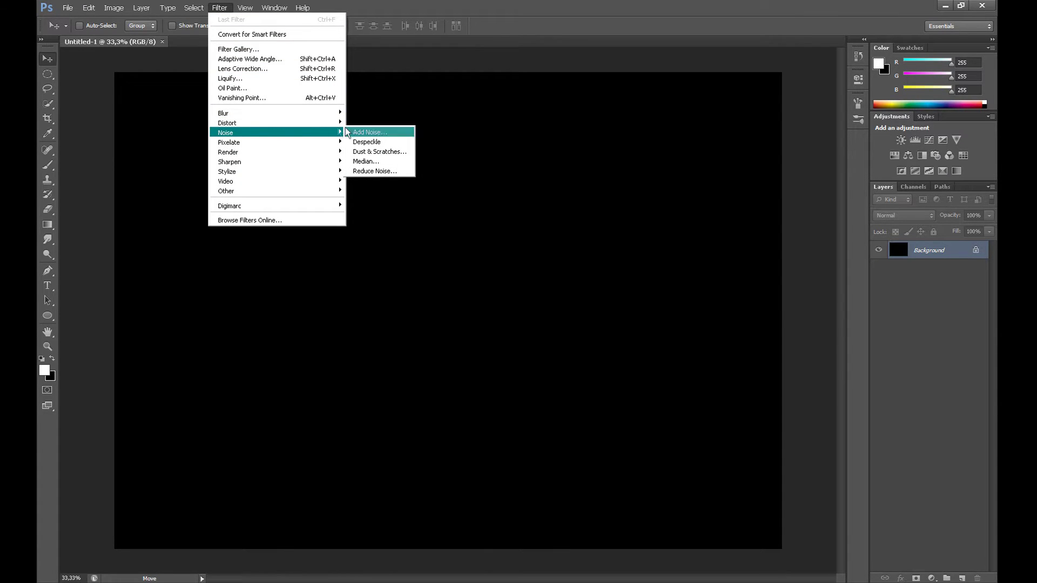
{"action": "left_click", "coordinate": [388, 135]}
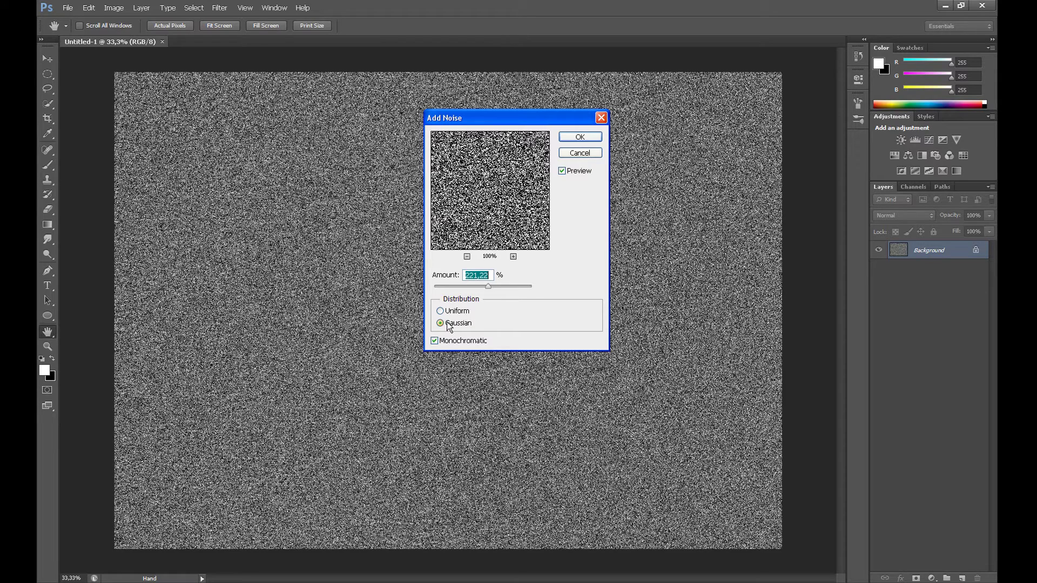
Apply the noise, then soften it with a Gaussian Blur of radius 2,1 pixels.
{"action": "left_click", "coordinate": [577, 139]}
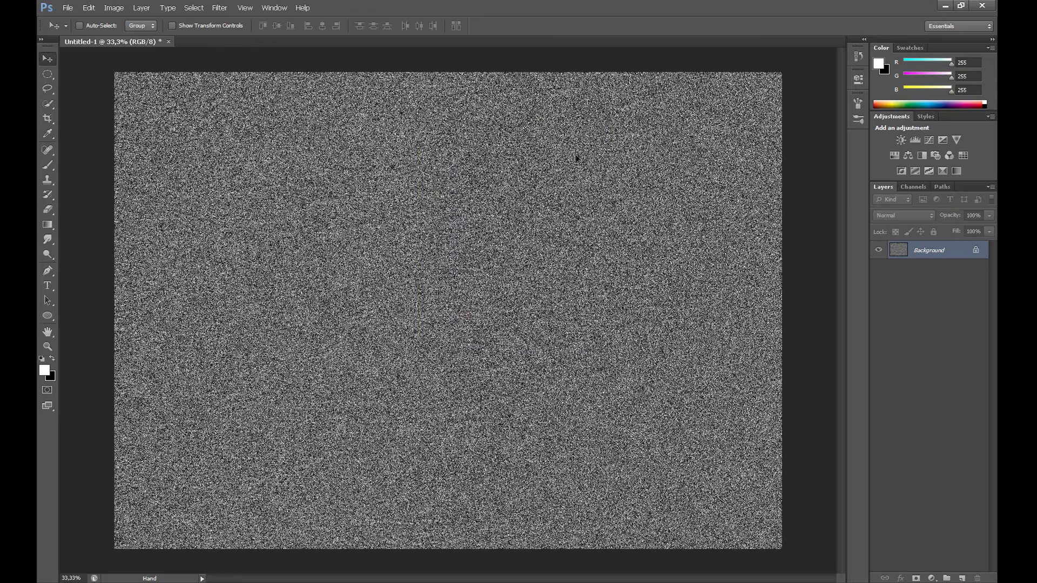
{"action": "left_click", "coordinate": [230, 11]}
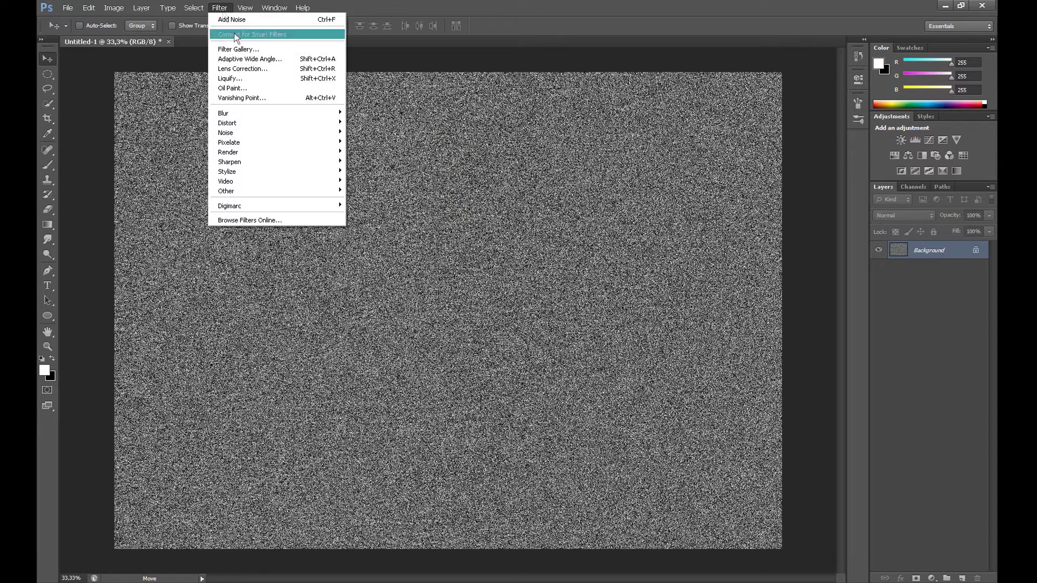
{"action": "mouse_move", "coordinate": [258, 110]}
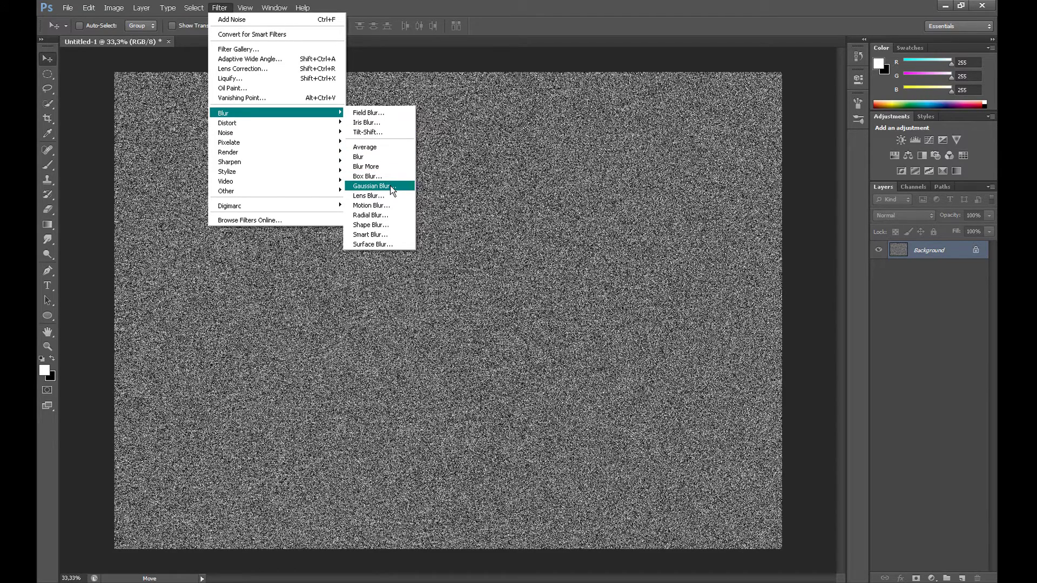
{"action": "left_click", "coordinate": [373, 186]}
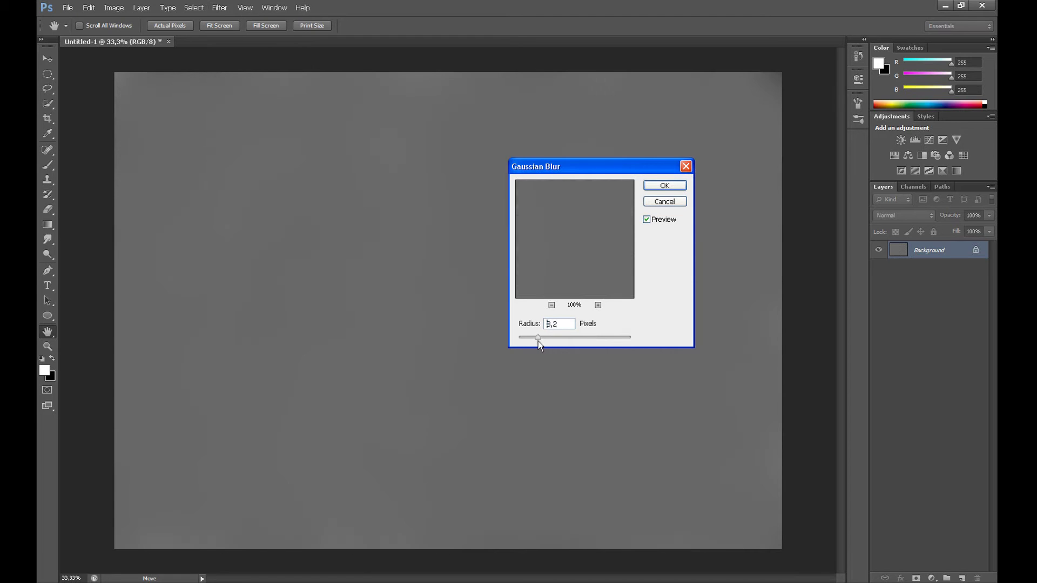
{"action": "left_click_drag", "start_coordinate": [538, 341], "coordinate": [535, 341]}
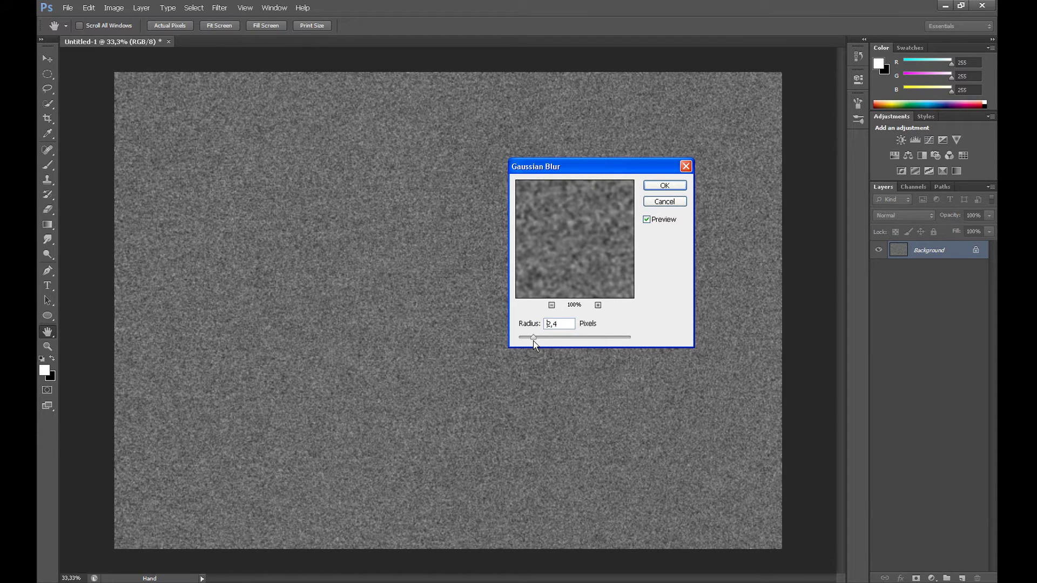
{"action": "left_click_drag", "start_coordinate": [533, 341], "coordinate": [531, 342]}
{"action": "left_click", "coordinate": [658, 187]}
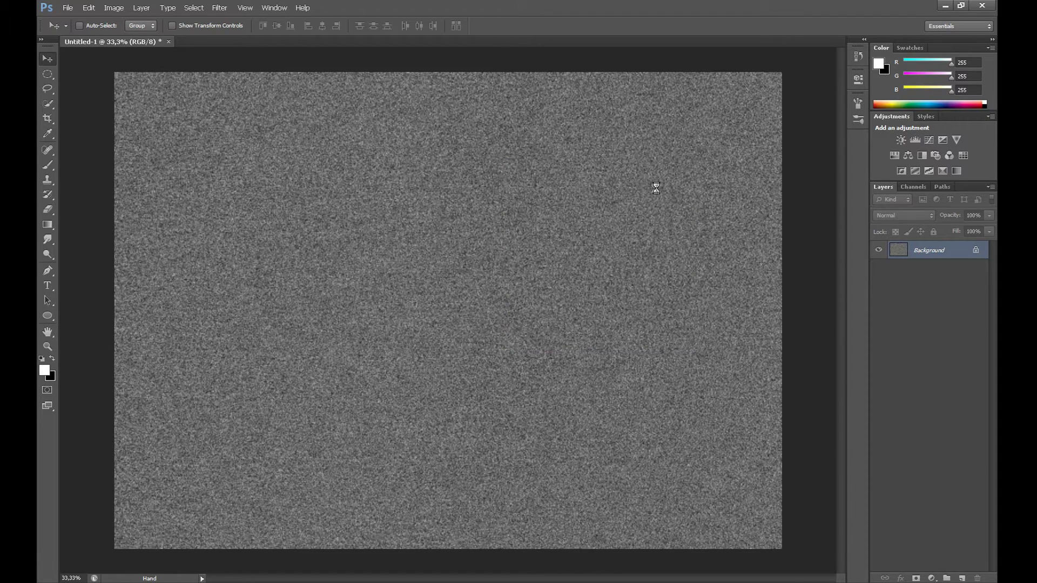
Apply Levels with inputs 151, 1,00 and 167 to turn the grain into white stars.
{"action": "left_click", "coordinate": [114, 8]}
{"action": "mouse_move", "coordinate": [138, 35]}
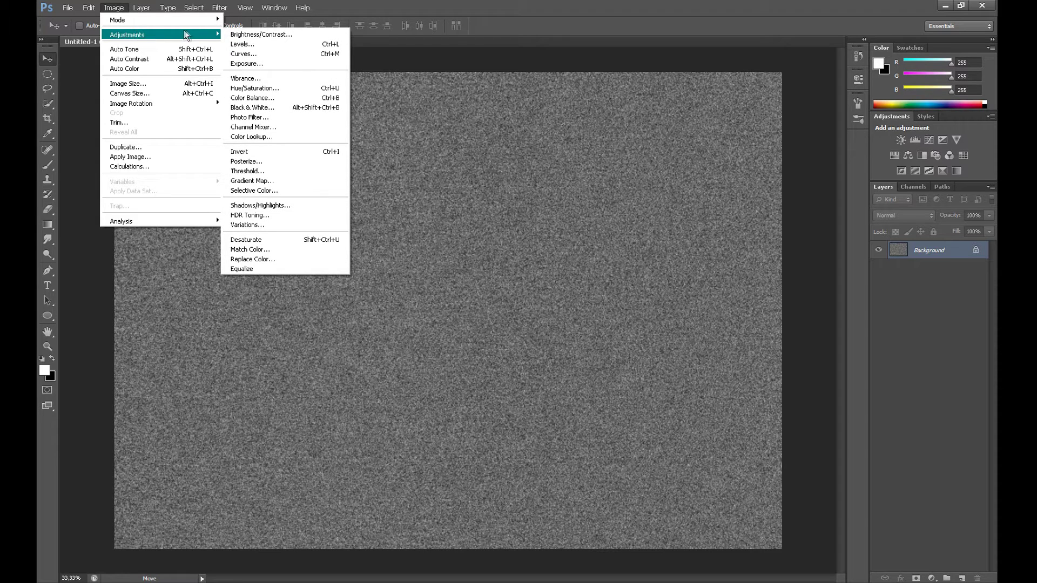
{"action": "left_click", "coordinate": [266, 44]}
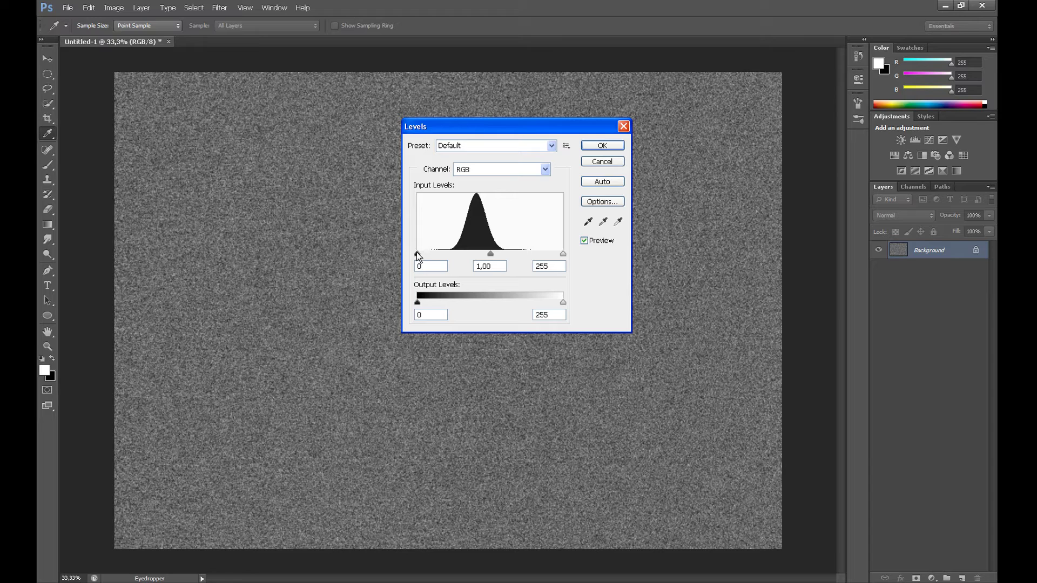
{"action": "left_click_drag", "start_coordinate": [417, 253], "coordinate": [499, 253]}
{"action": "left_click_drag", "start_coordinate": [562, 254], "coordinate": [503, 254]}
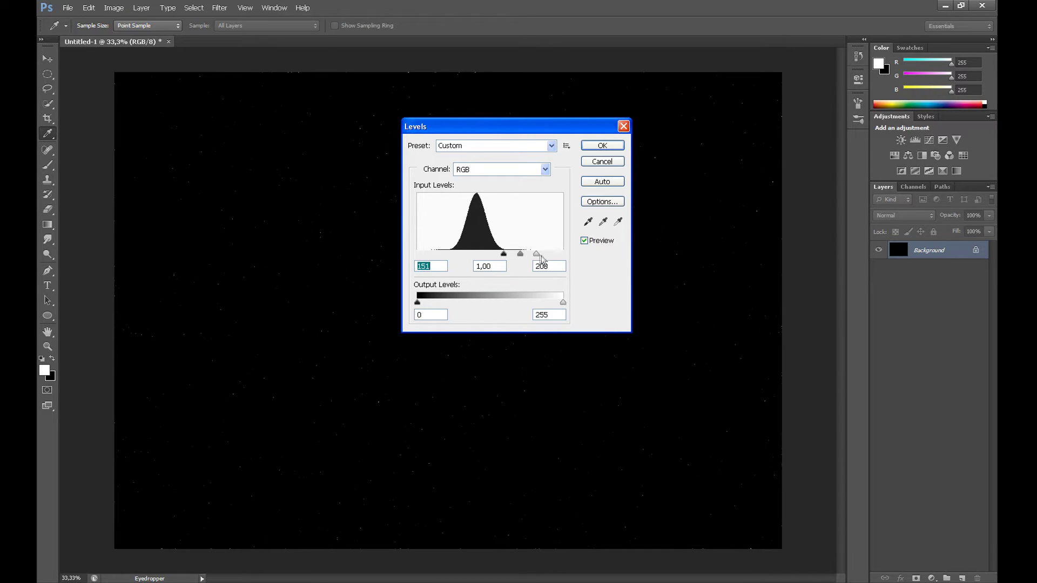
{"action": "left_click_drag", "start_coordinate": [537, 257], "coordinate": [514, 258]}
{"action": "left_click", "coordinate": [597, 145]}
{"action": "key", "text": "v"}
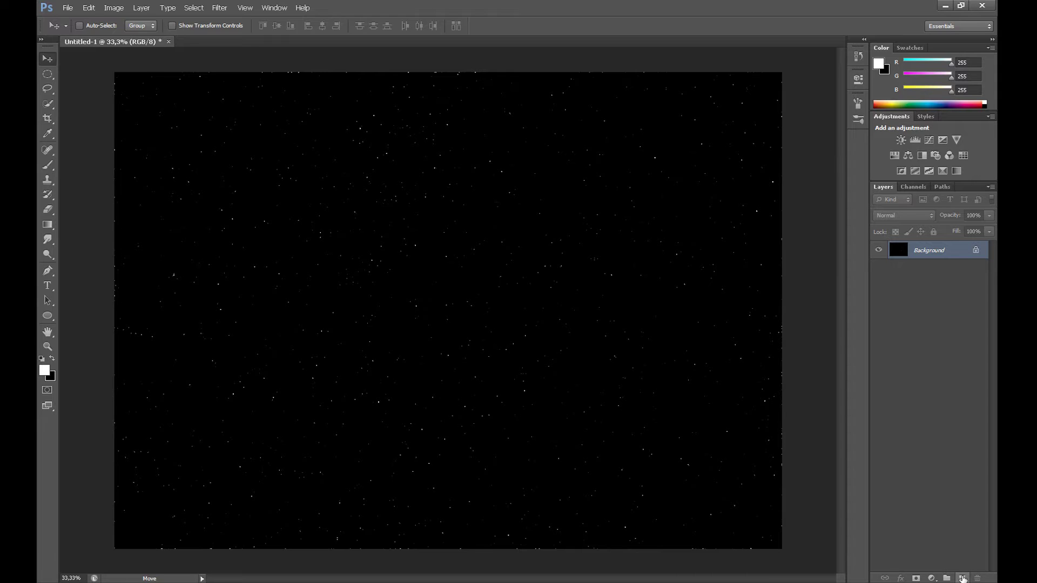
Add a new Layer 1 and set the foreground colour to cyan #00f6ff.
{"action": "left_click", "coordinate": [961, 578]}
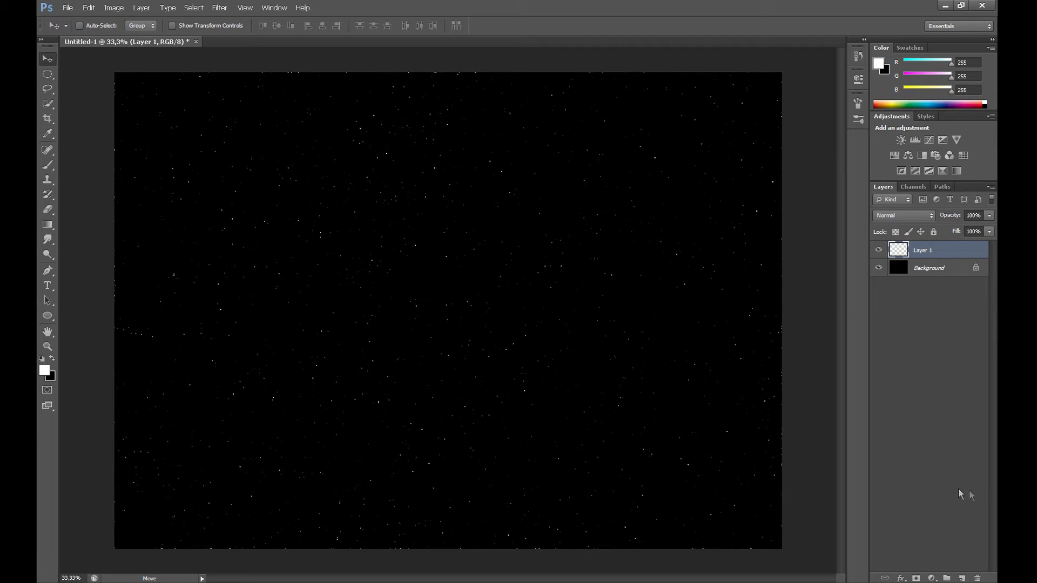
{"action": "left_click", "coordinate": [44, 371]}
{"action": "left_click_drag", "start_coordinate": [824, 461], "coordinate": [824, 444]}
{"action": "left_click", "coordinate": [809, 373]}
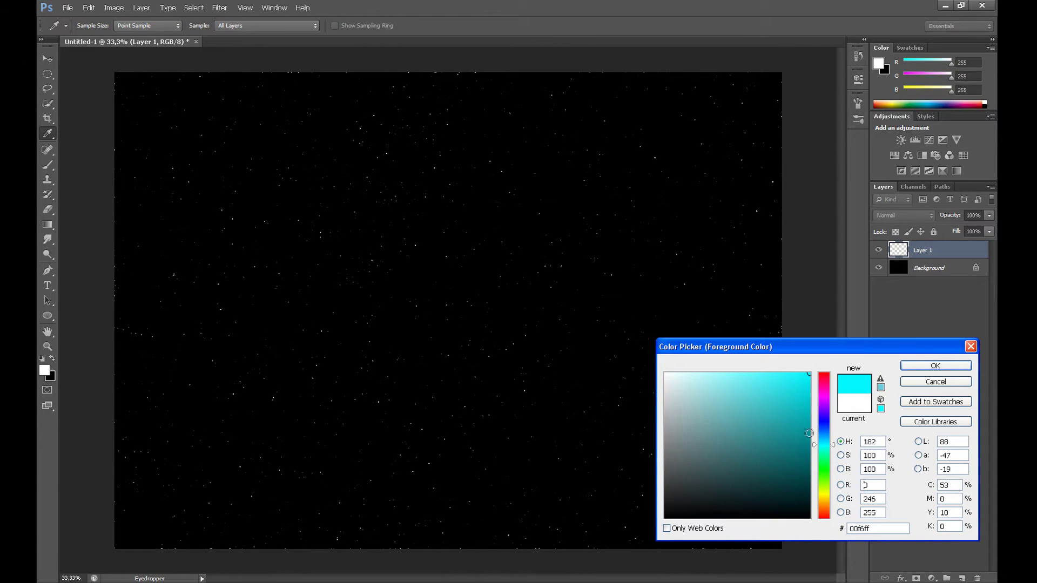
{"action": "left_click", "coordinate": [915, 367]}
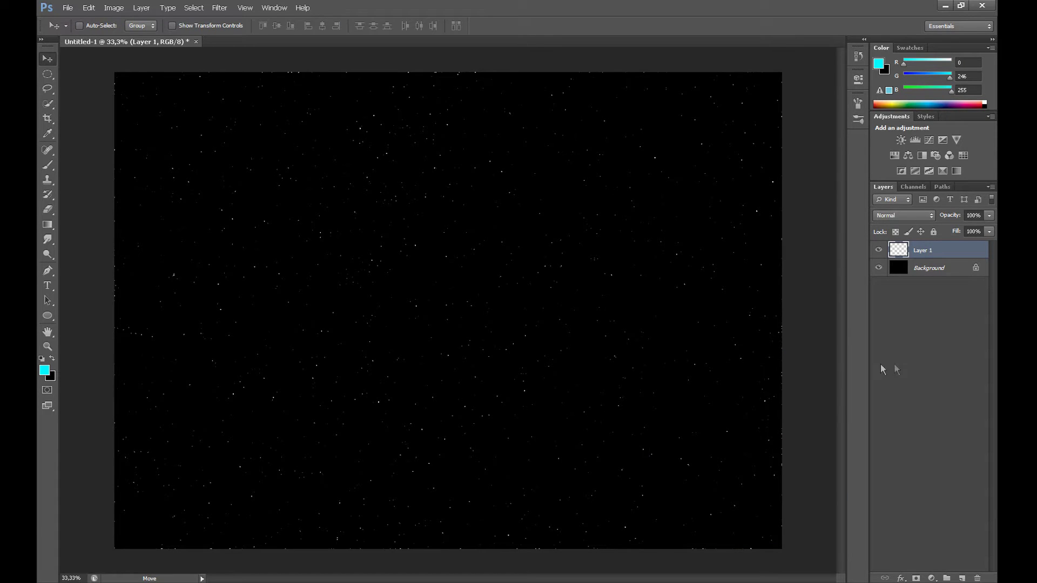
Render cyan Clouds on Layer 1 and set its blend mode to Linear Dodge (Add).
{"action": "left_click", "coordinate": [219, 8]}
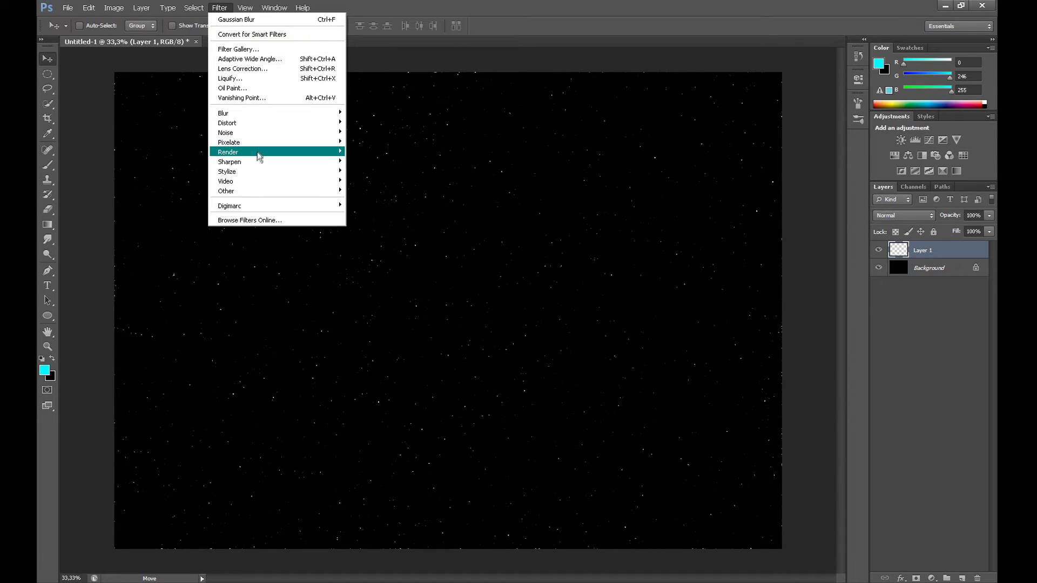
{"action": "mouse_move", "coordinate": [258, 155]}
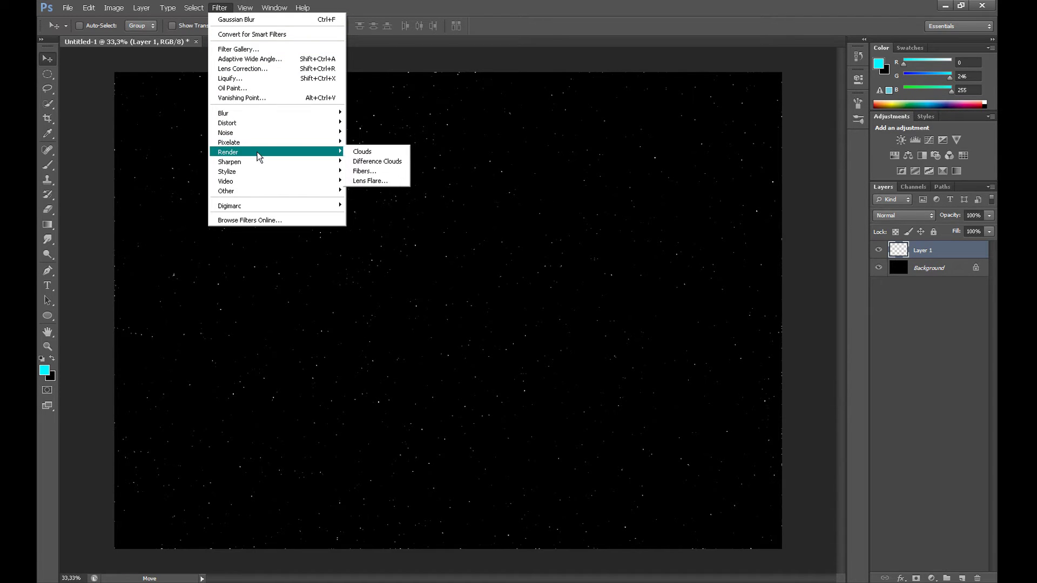
{"action": "left_click", "coordinate": [367, 151]}
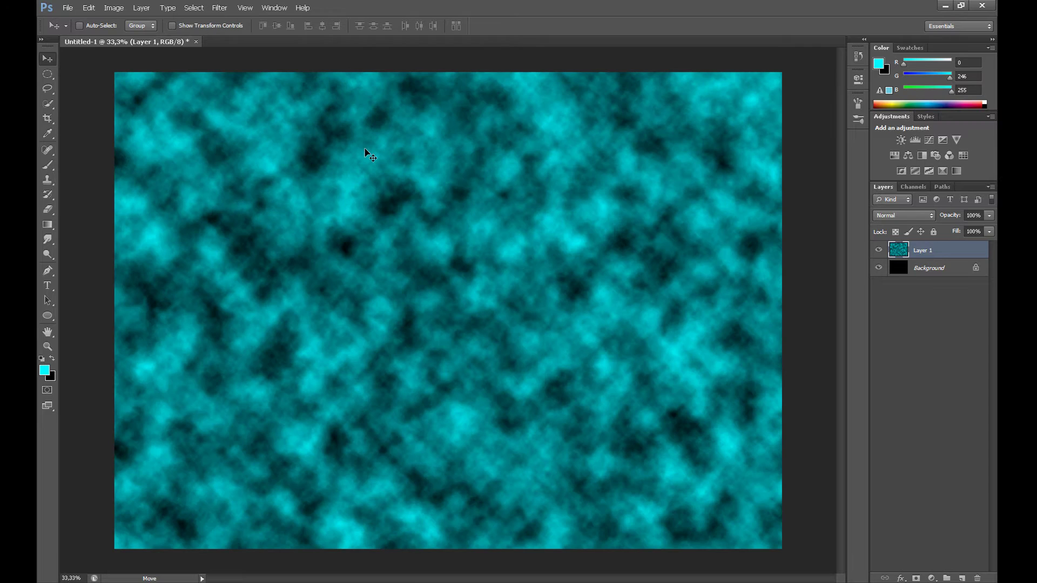
{"action": "left_click", "coordinate": [904, 214]}
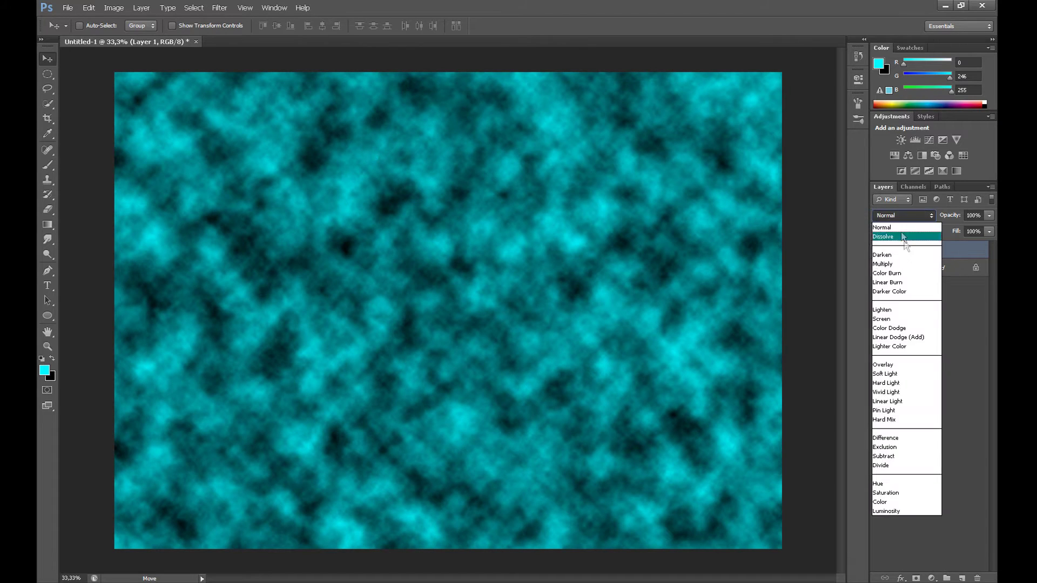
{"action": "left_click", "coordinate": [911, 338]}
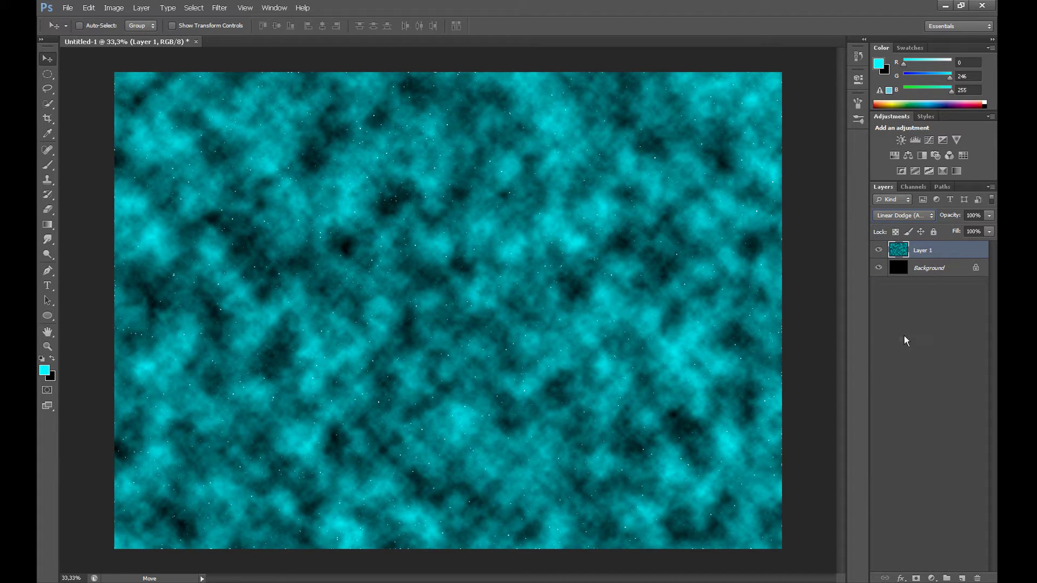
Apply a Motion Blur to the clouds at 12° angle and about 438 px distance.
{"action": "left_click", "coordinate": [219, 8]}
{"action": "mouse_move", "coordinate": [264, 112]}
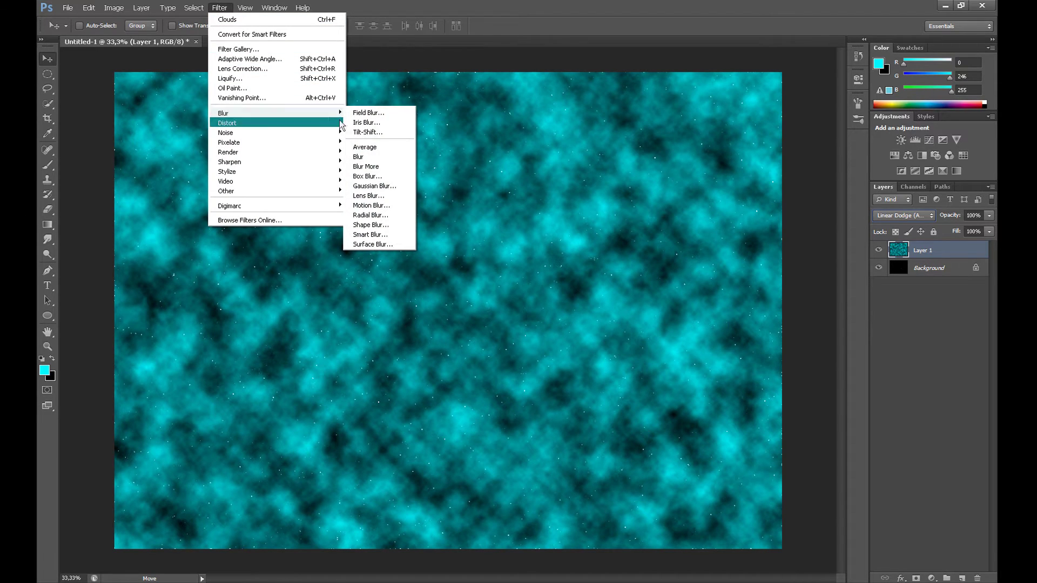
{"action": "left_click", "coordinate": [371, 205]}
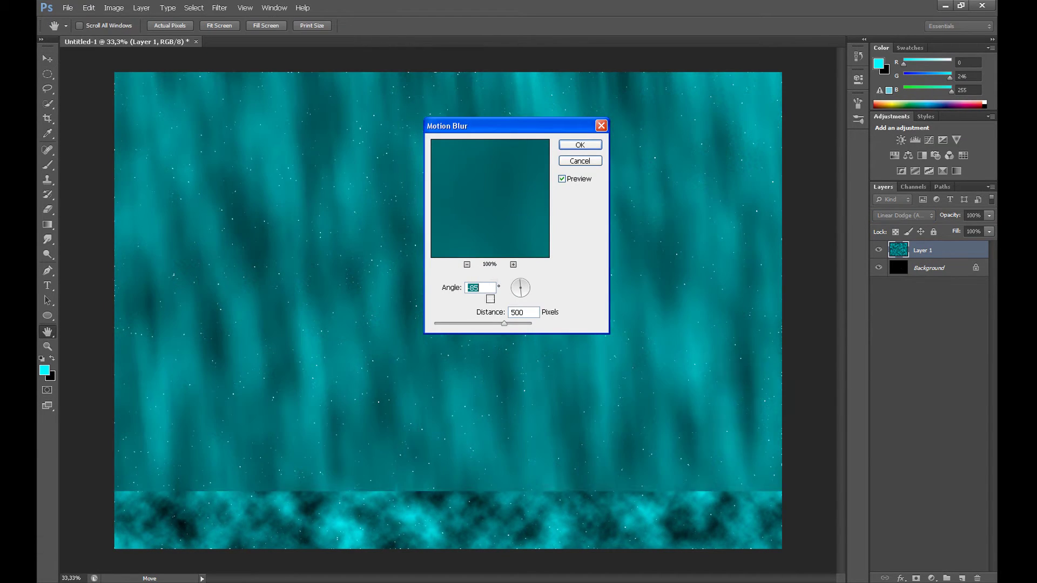
{"action": "left_click_drag", "start_coordinate": [498, 325], "coordinate": [491, 321]}
{"action": "left_click", "coordinate": [528, 286]}
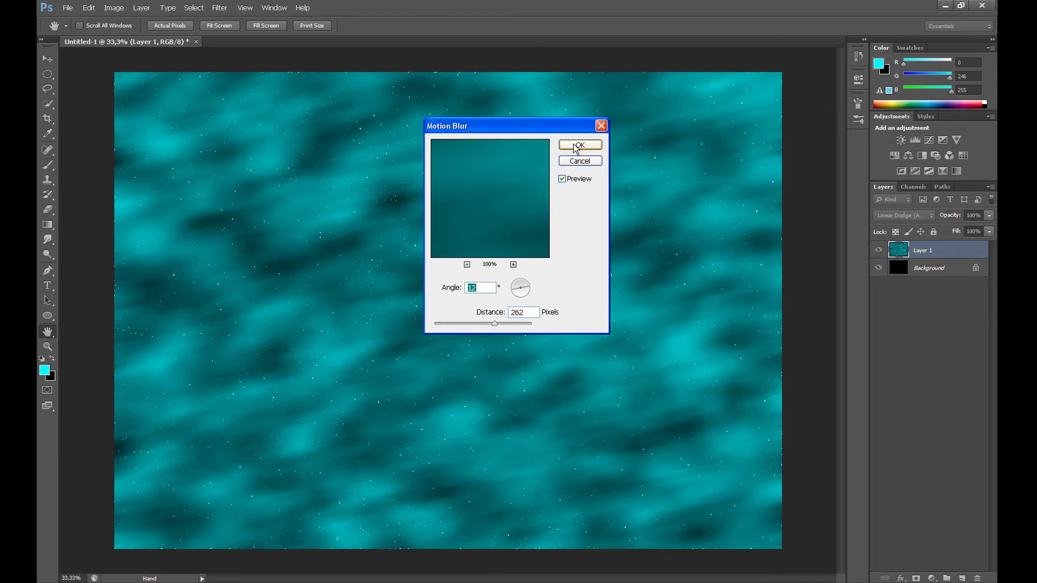
{"action": "left_click_drag", "start_coordinate": [499, 323], "coordinate": [505, 323]}
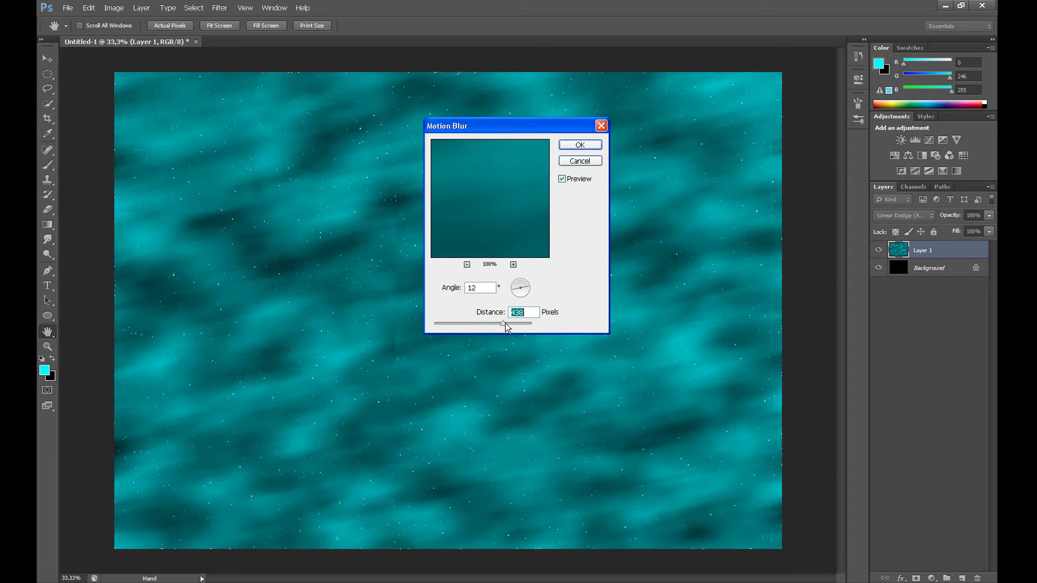
{"action": "left_click", "coordinate": [578, 146]}
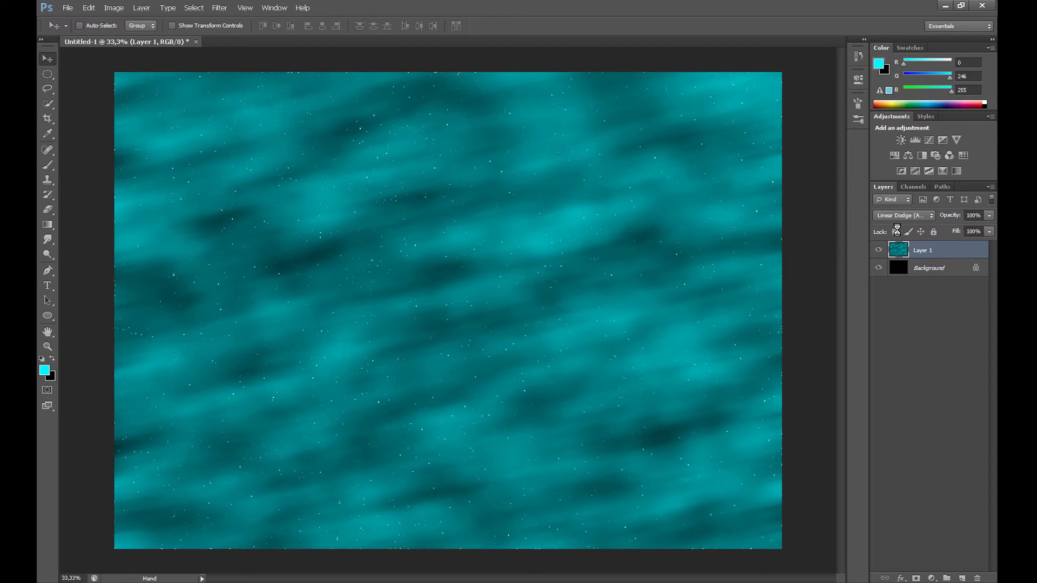
{"action": "left_click", "coordinate": [990, 216]}
Lower Layer 1's opacity to 25% and commit it.
{"action": "left_click", "coordinate": [991, 216]}
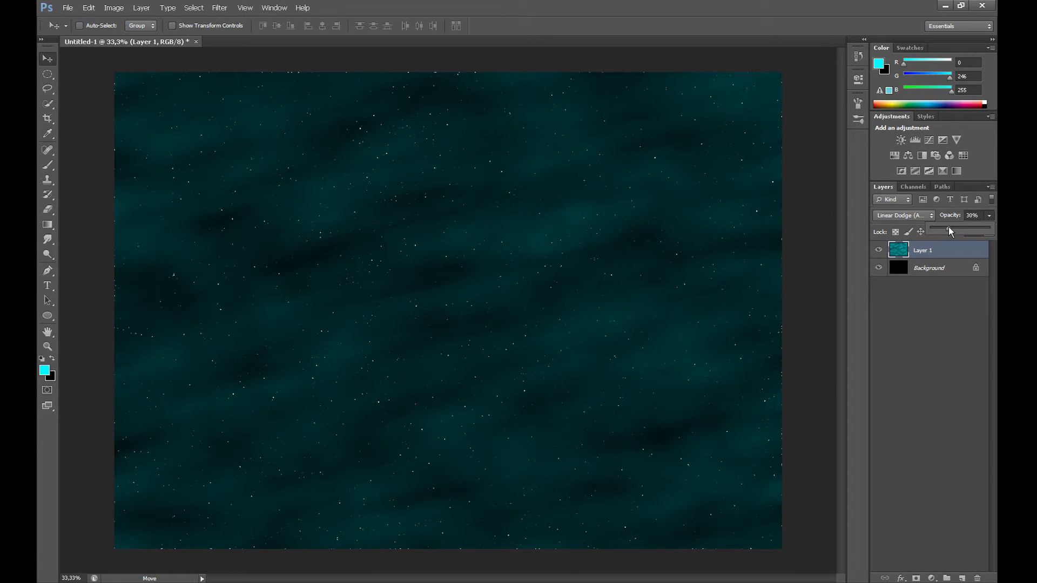
{"action": "left_click_drag", "start_coordinate": [946, 227], "coordinate": [945, 228]}
{"action": "left_click", "coordinate": [989, 215]}
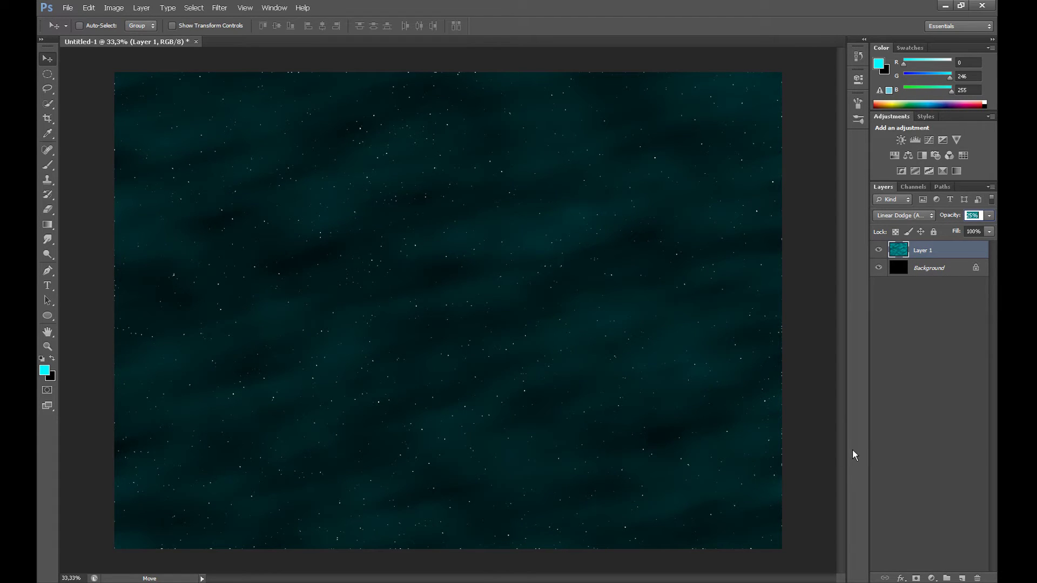
{"action": "key", "text": "Return"}
{"action": "left_click", "coordinate": [67, 8]}
{"action": "left_click", "coordinate": [70, 31]}
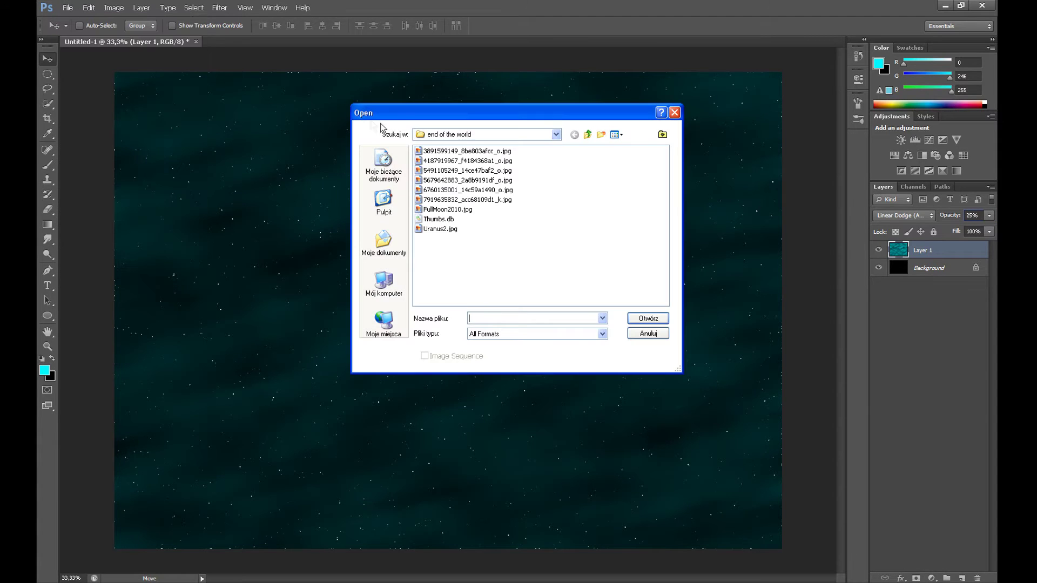
{"action": "left_click", "coordinate": [460, 190]}
{"action": "left_click", "coordinate": [645, 318]}
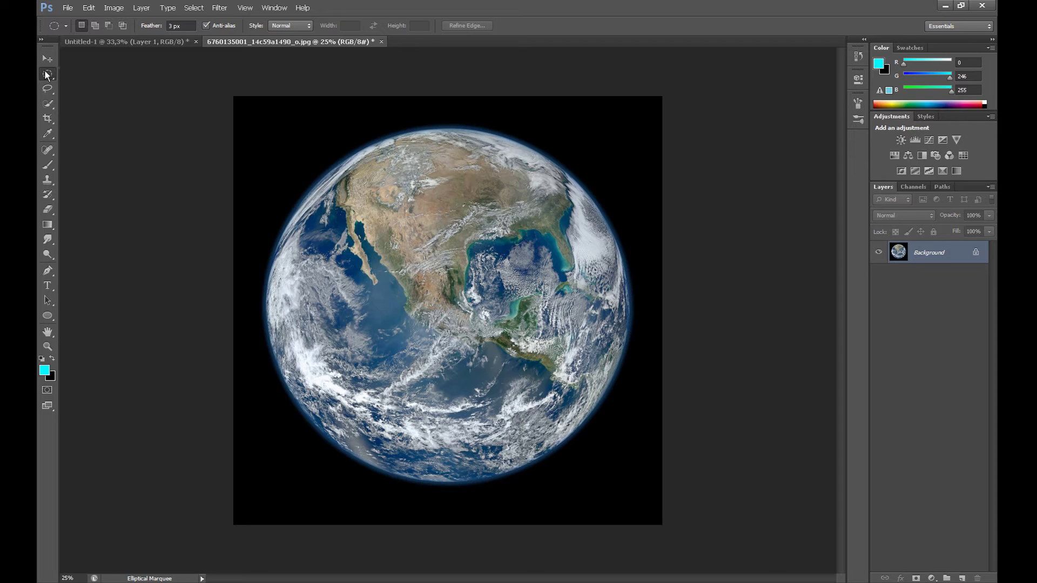
Select the globe with an elliptical marquee and copy it to Layer 1 via Layer Via Copy.
{"action": "right_click", "coordinate": [46, 75]}
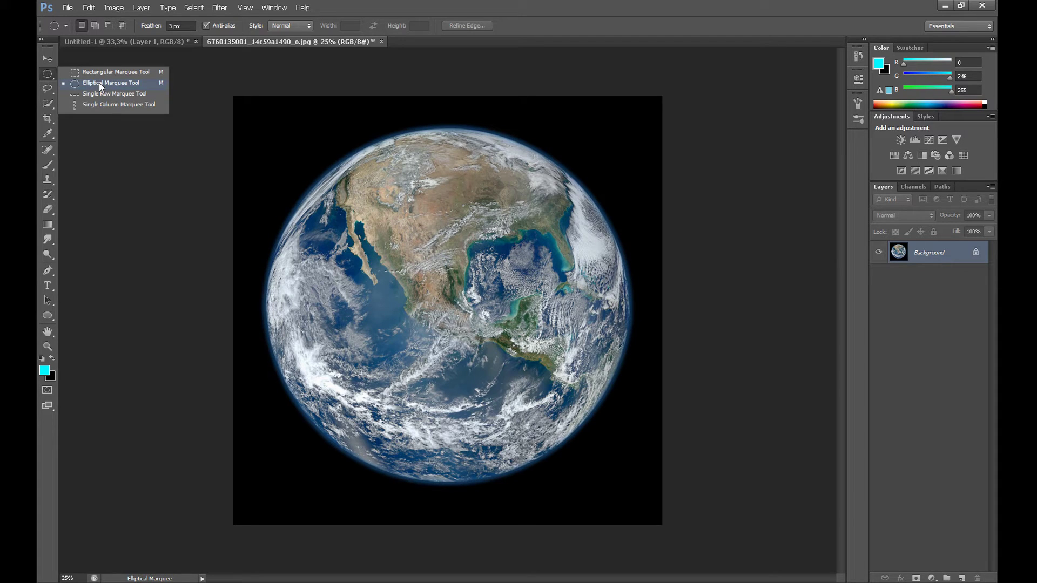
{"action": "left_click", "coordinate": [65, 84]}
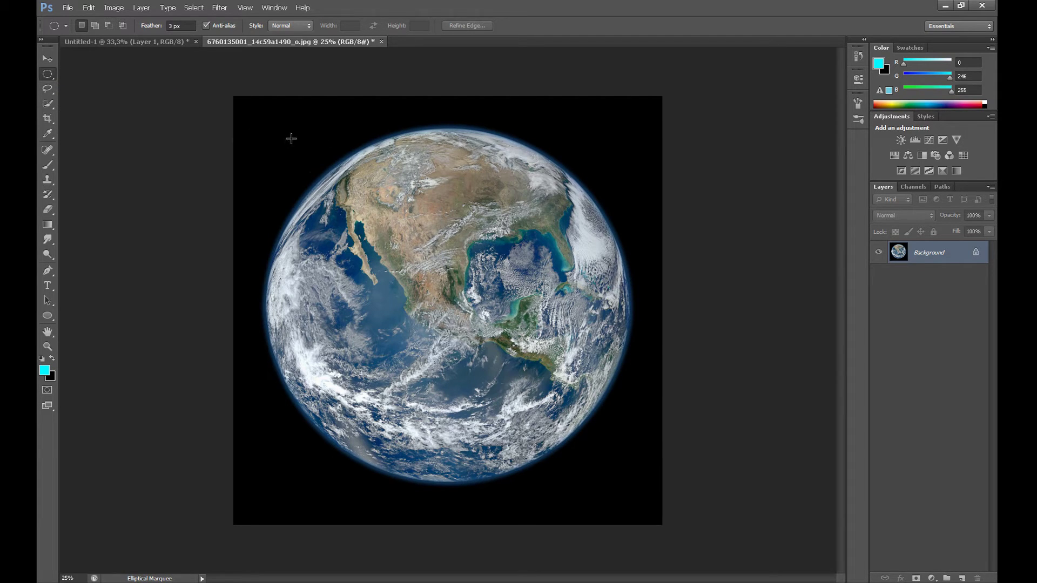
{"action": "left_click_drag", "start_coordinate": [274, 139], "coordinate": [635, 491]}
{"action": "left_click_drag", "start_coordinate": [480, 362], "coordinate": [474, 354]}
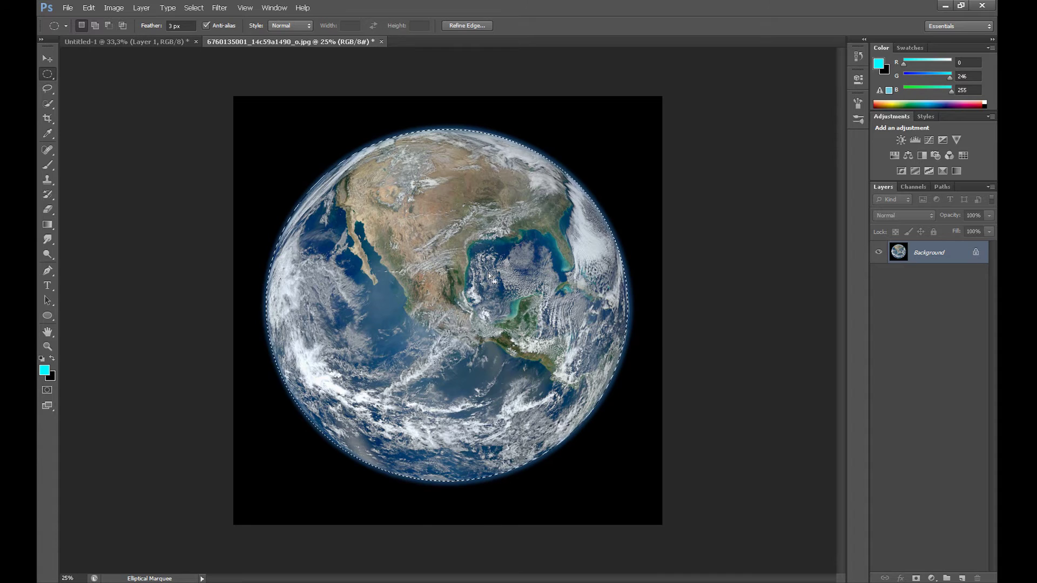
{"action": "right_click", "coordinate": [467, 270]}
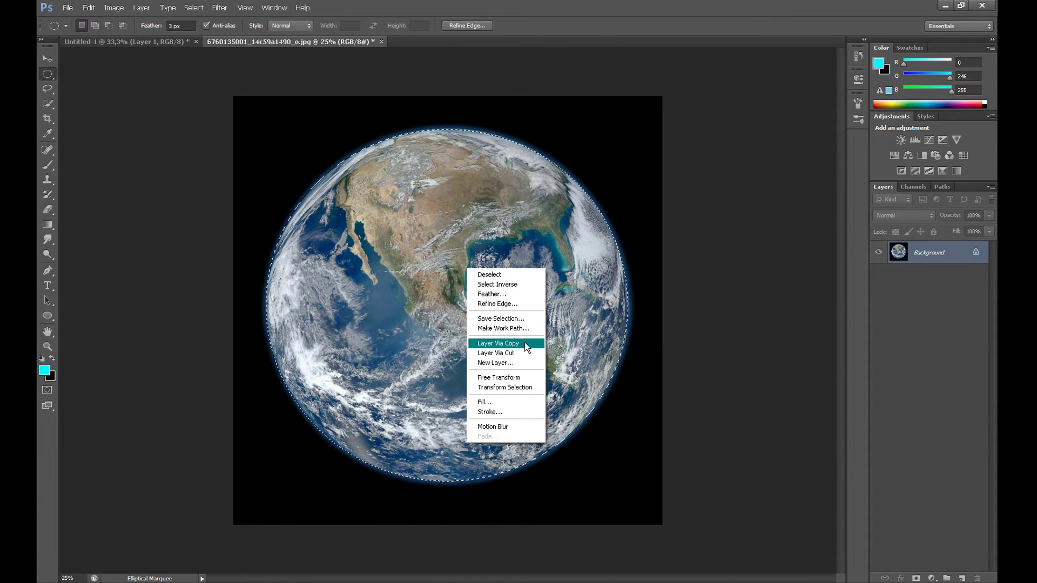
{"action": "left_click", "coordinate": [498, 344]}
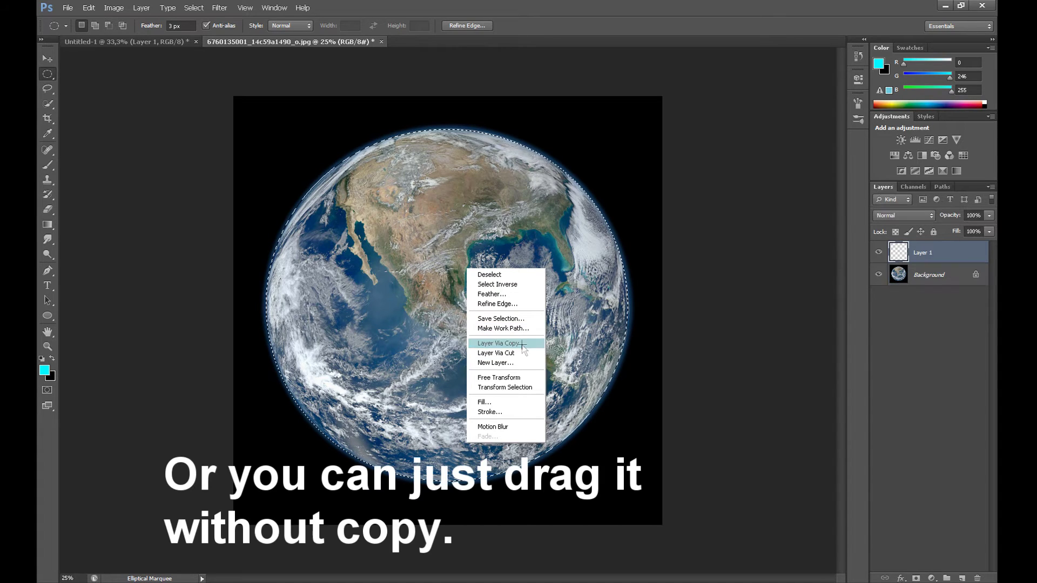
Hide the globe's black background and drag the Earth into the starfield document's lower left.
{"action": "left_click", "coordinate": [879, 275]}
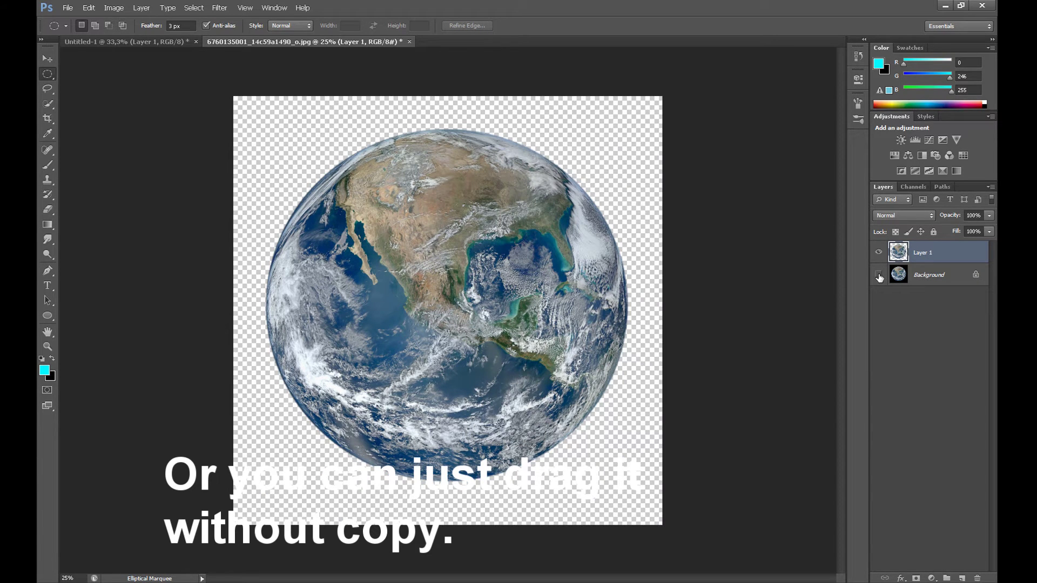
{"action": "key", "text": "v"}
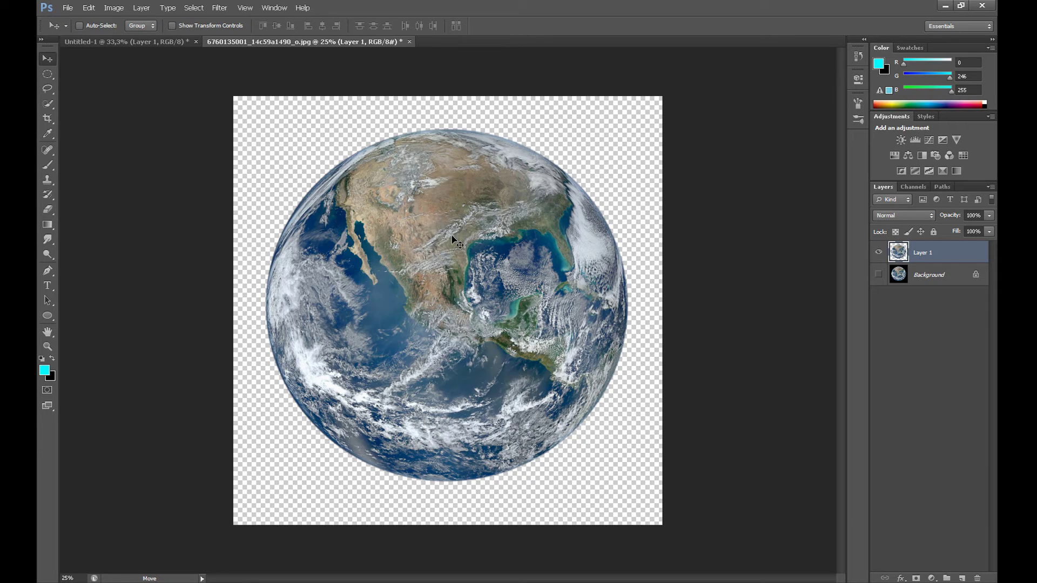
{"action": "left_click_drag", "start_coordinate": [452, 238], "coordinate": [290, 379]}
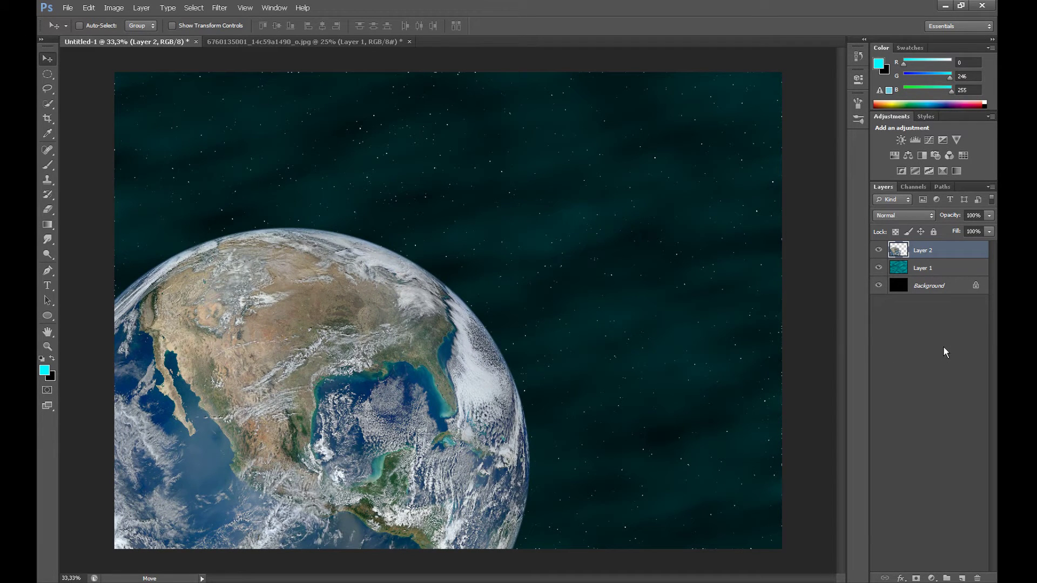
Duplicate the Earth layer and set Layer 2 copy to Soft Light blending.
{"action": "right_click", "coordinate": [934, 251]}
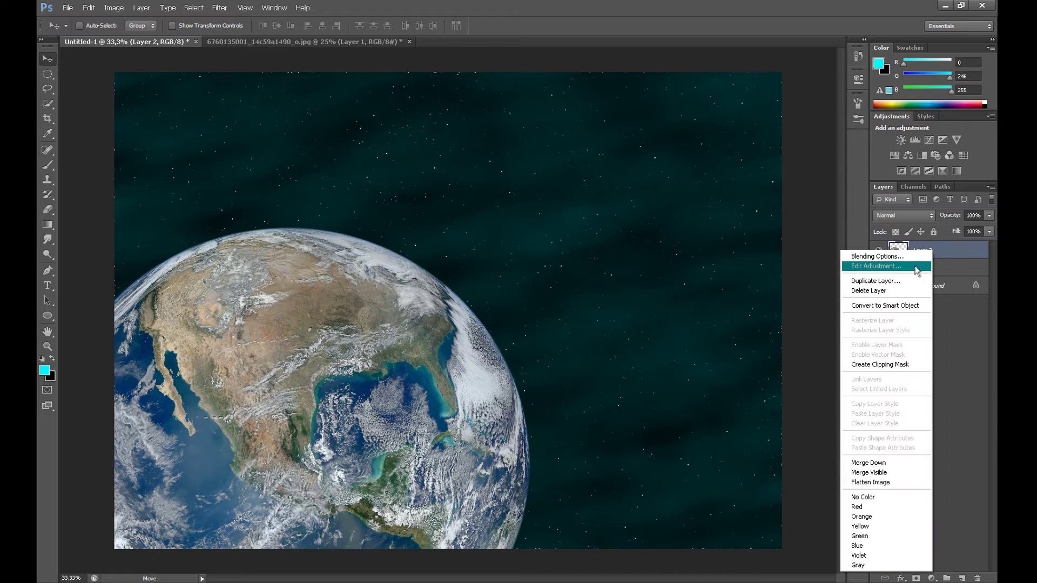
{"action": "left_click", "coordinate": [875, 281]}
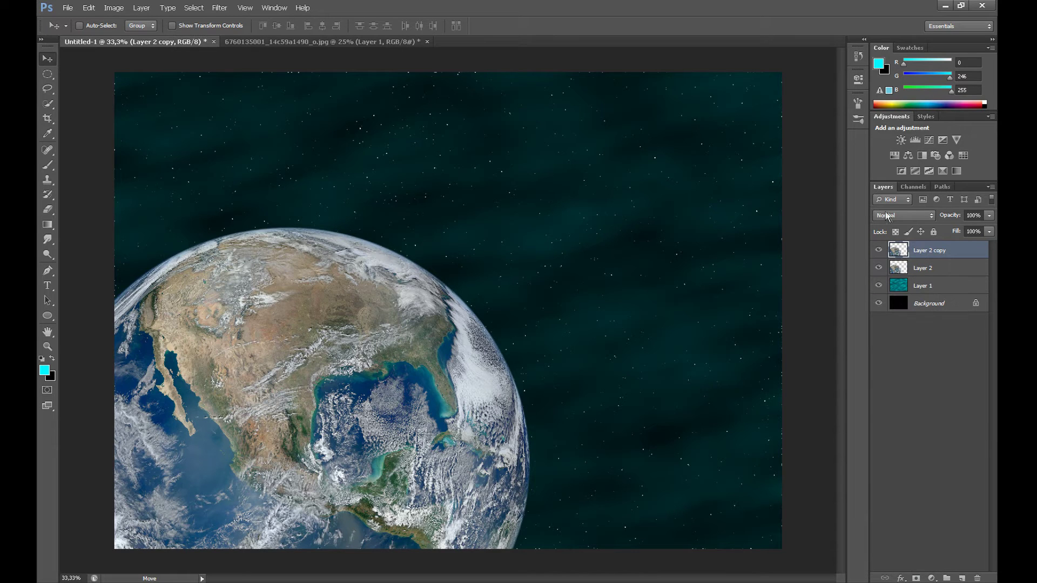
{"action": "left_click", "coordinate": [920, 216]}
{"action": "left_click", "coordinate": [894, 374]}
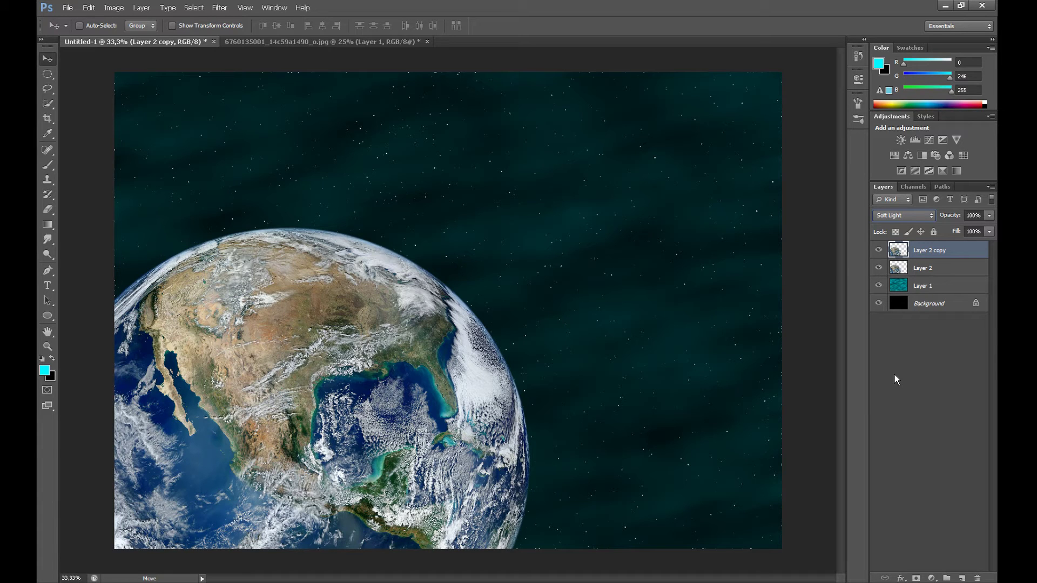
{"action": "key", "text": "o"}
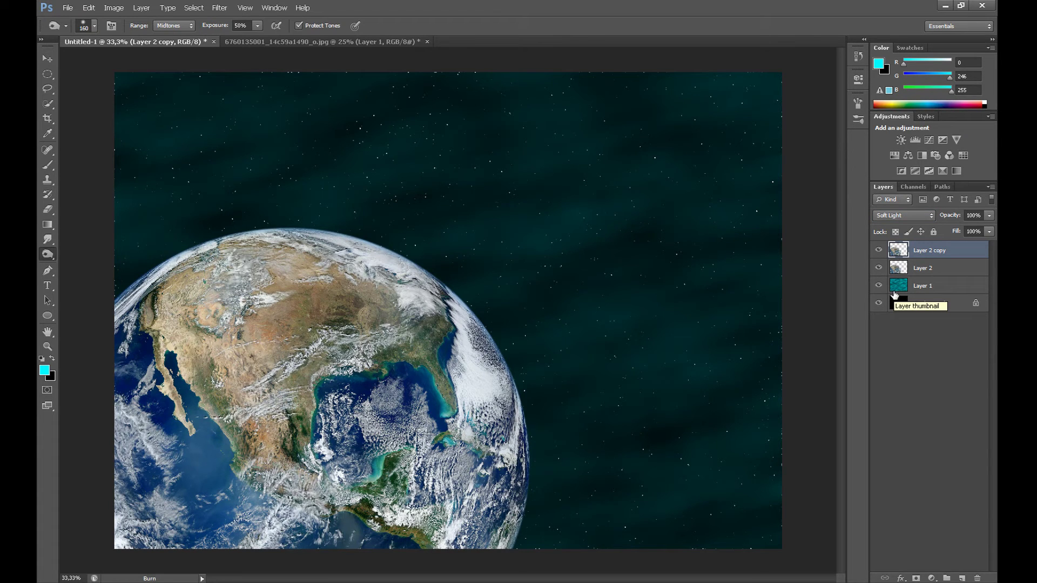
Add Layer 3 and load the Earth outline from Layer 2 copy as a selection.
{"action": "left_click", "coordinate": [963, 578]}
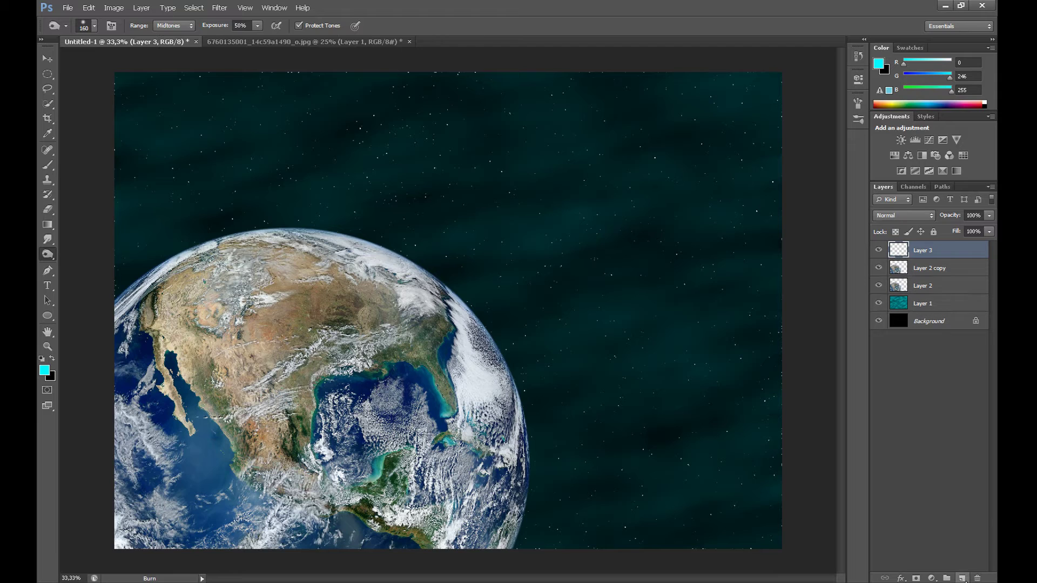
{"action": "left_click", "coordinate": [902, 266]}
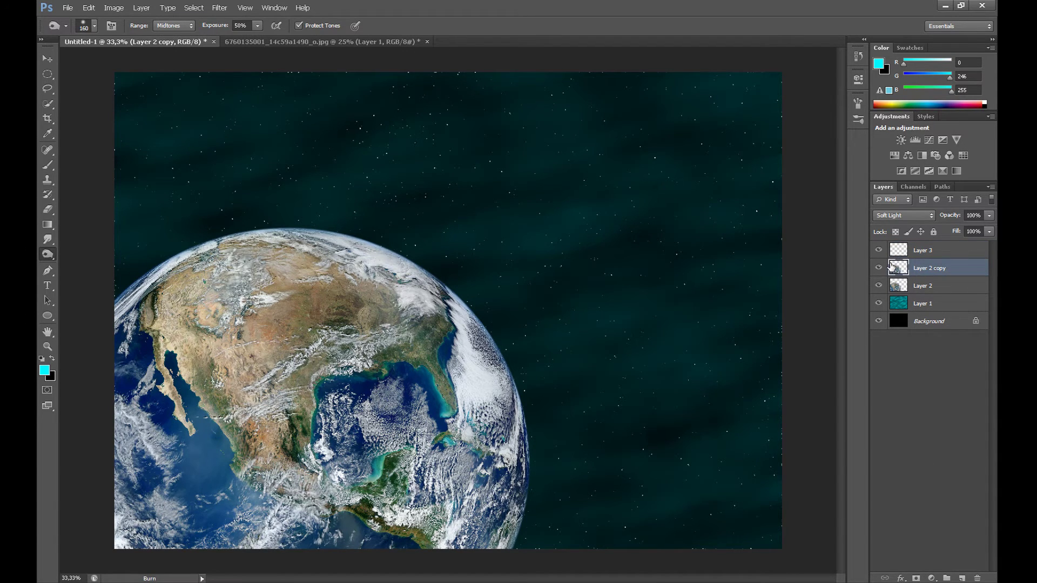
{"action": "left_click", "coordinate": [899, 269], "text": "ctrl"}
{"action": "left_click", "coordinate": [923, 250]}
{"action": "key", "text": "d"}
{"action": "key", "text": "x"}
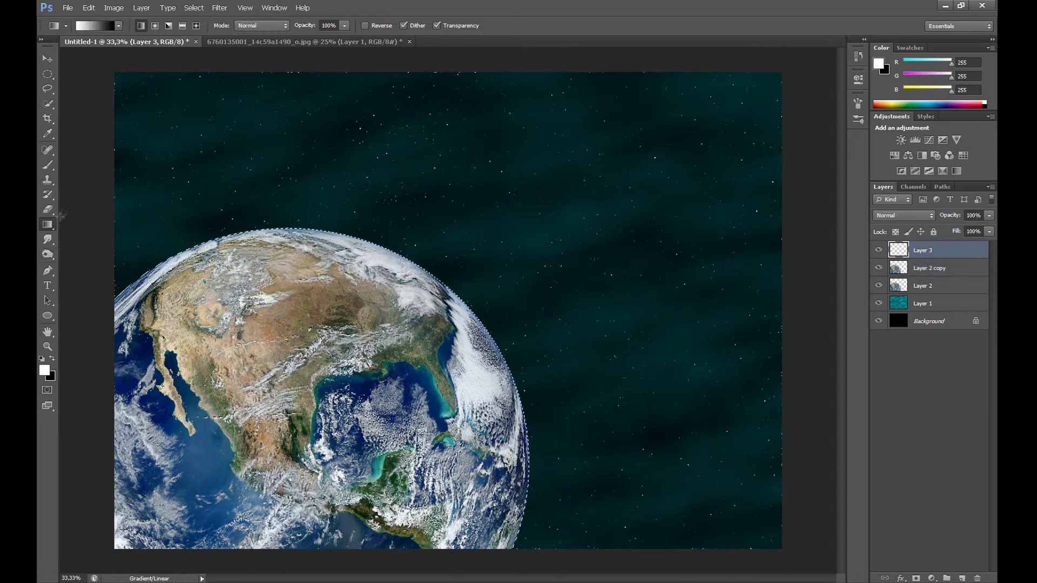
Draw a white-to-black gradient across the globe on Layer 3 and set it to Soft Light.
{"action": "left_click", "coordinate": [49, 223]}
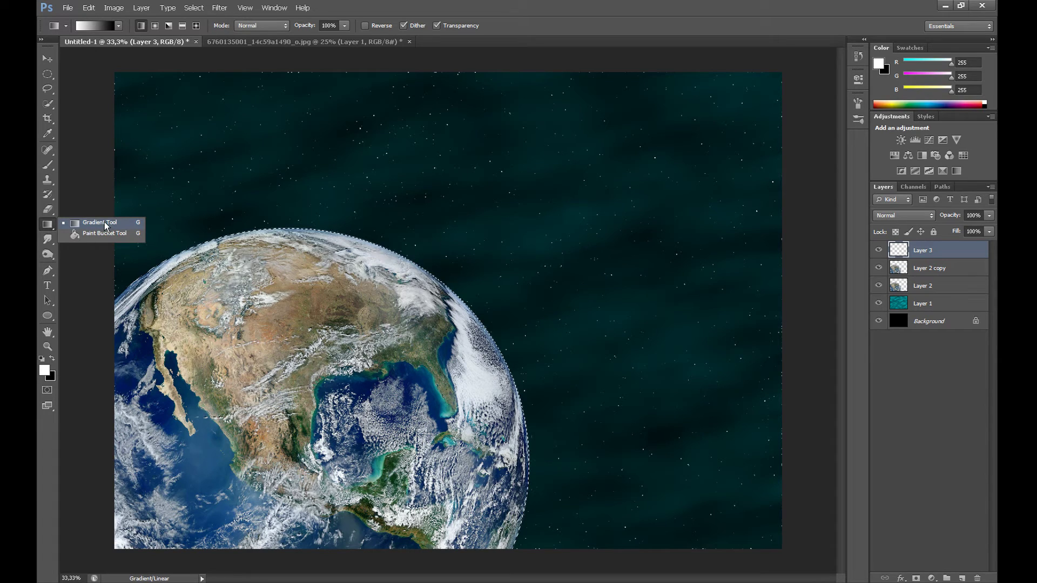
{"action": "left_click", "coordinate": [46, 370]}
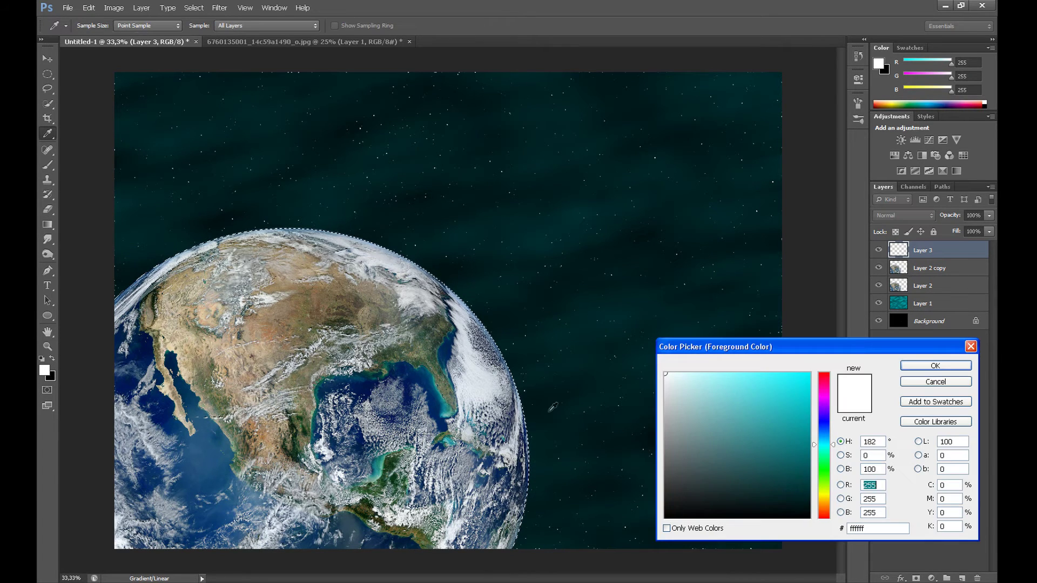
{"action": "left_click", "coordinate": [664, 374]}
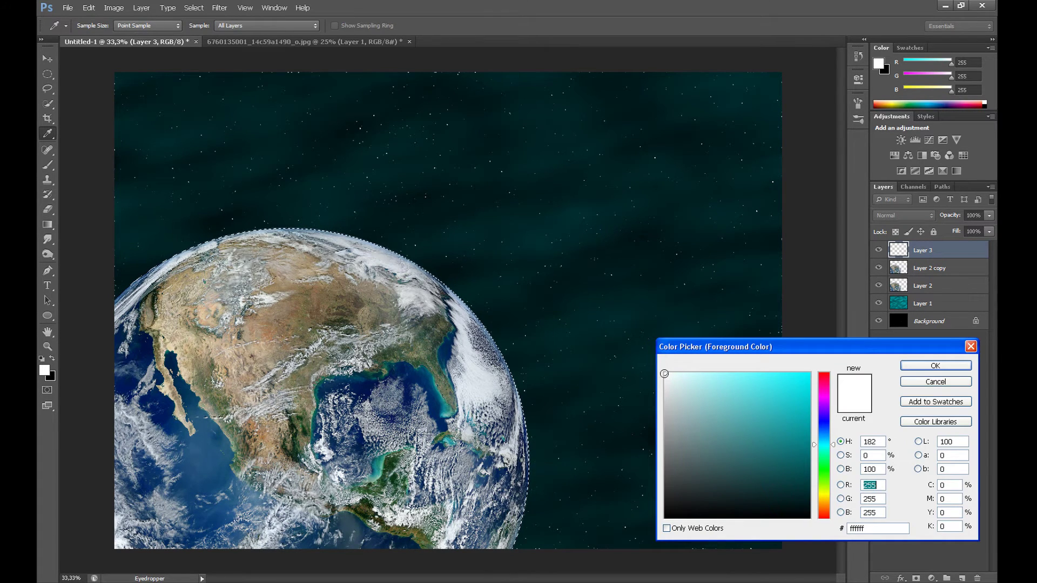
{"action": "left_click", "coordinate": [926, 367]}
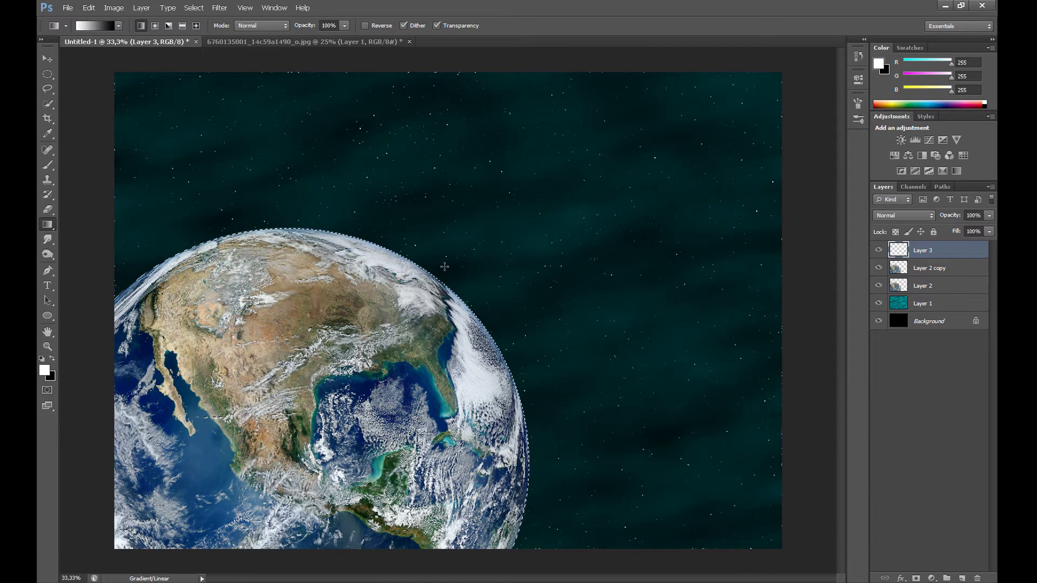
{"action": "left_click_drag", "start_coordinate": [452, 270], "coordinate": [94, 537]}
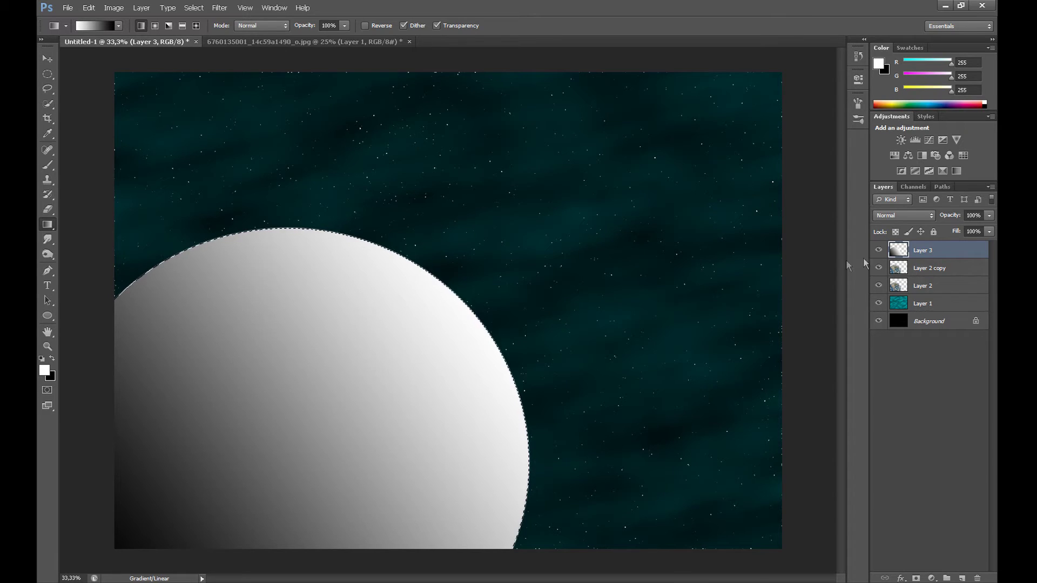
{"action": "left_click", "coordinate": [919, 216]}
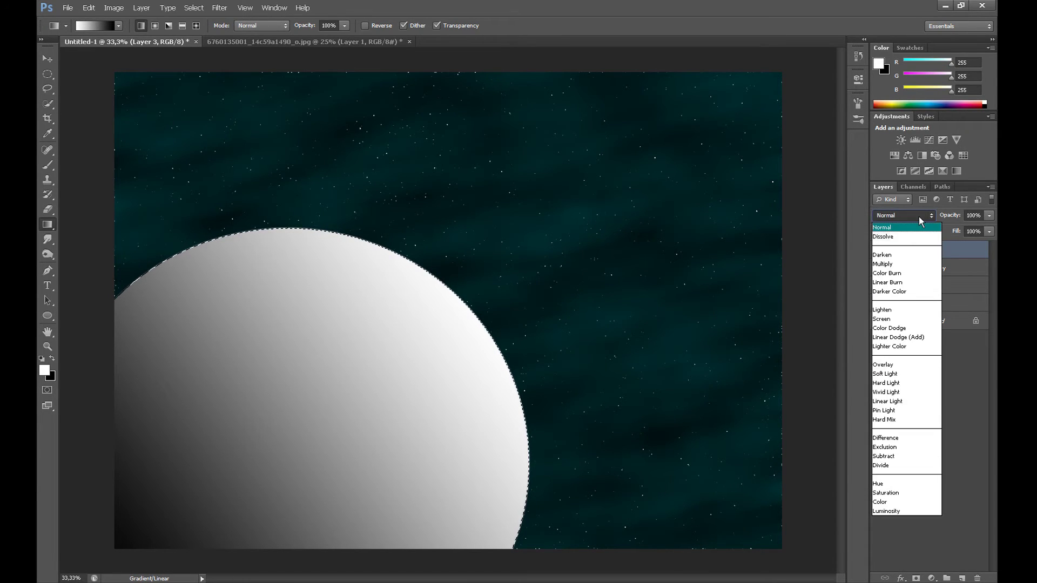
{"action": "left_click", "coordinate": [888, 372]}
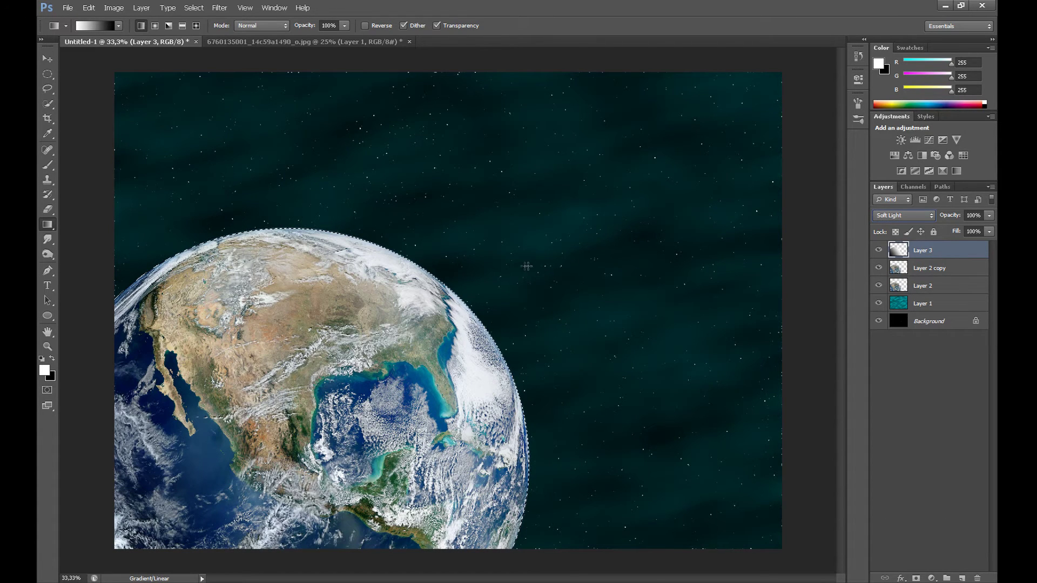
Clear the circular selection and duplicate Layer 3 as Layer 3 copy.
{"action": "right_click", "coordinate": [515, 301]}
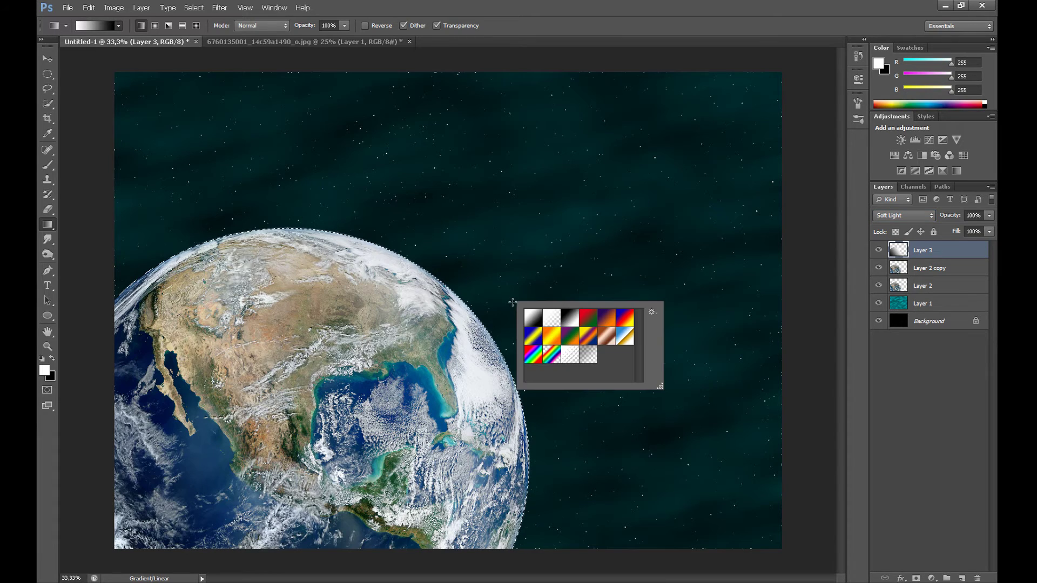
{"action": "left_click", "coordinate": [48, 74]}
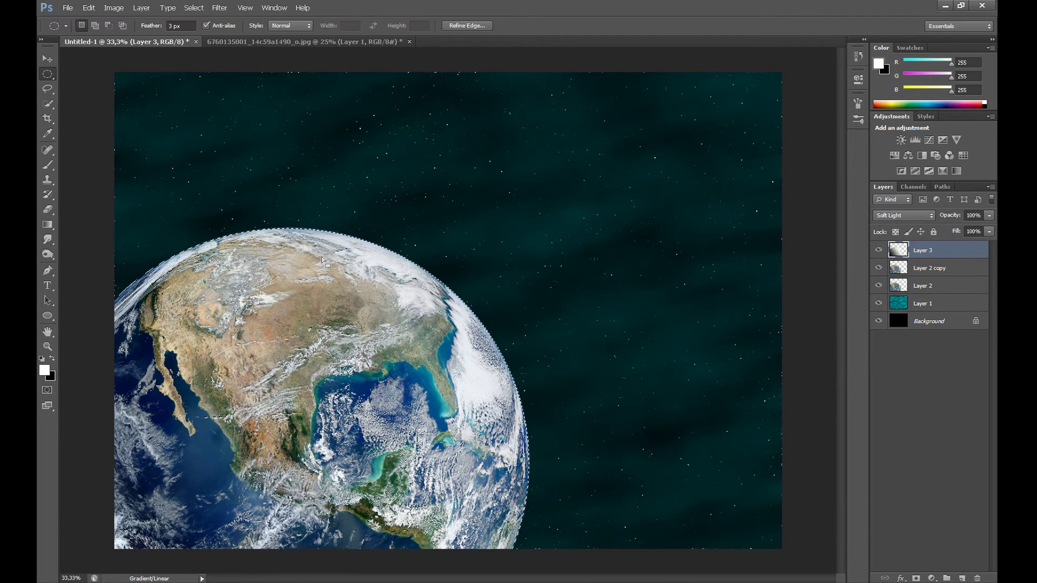
{"action": "right_click", "coordinate": [467, 325]}
{"action": "left_click", "coordinate": [487, 330]}
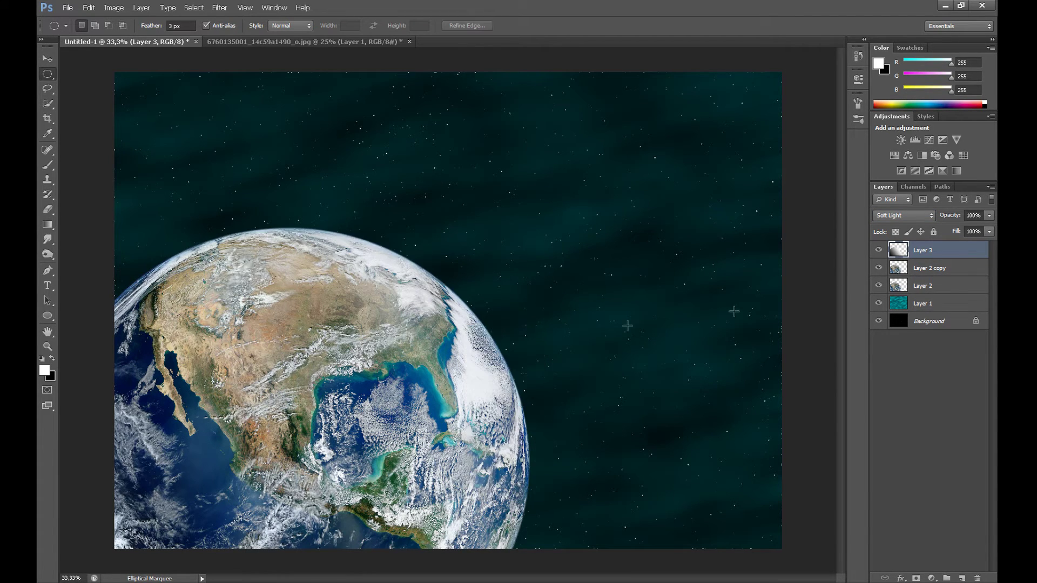
{"action": "right_click", "coordinate": [940, 253]}
{"action": "left_click", "coordinate": [909, 281]}
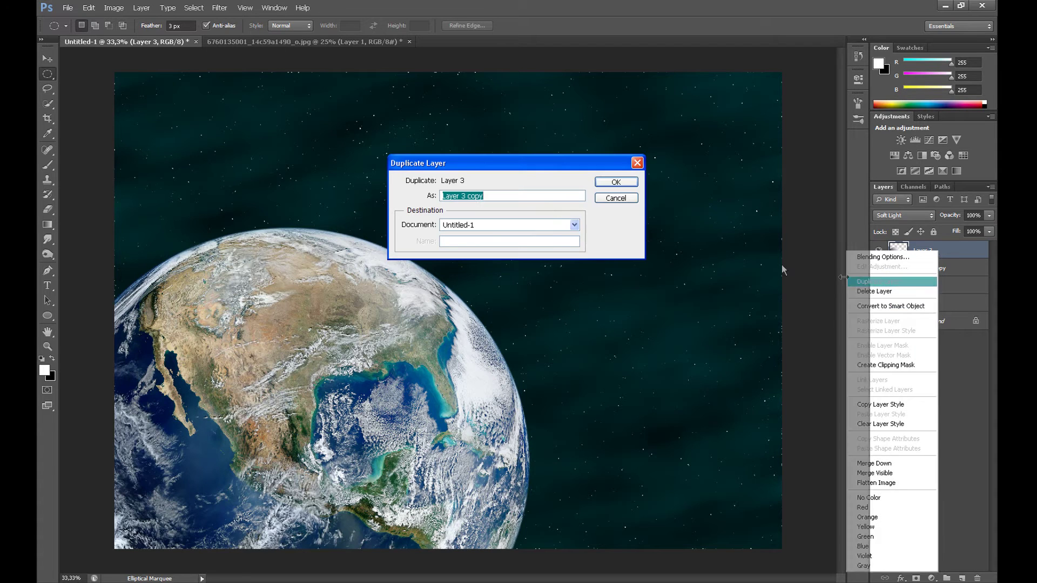
{"action": "left_click", "coordinate": [615, 183]}
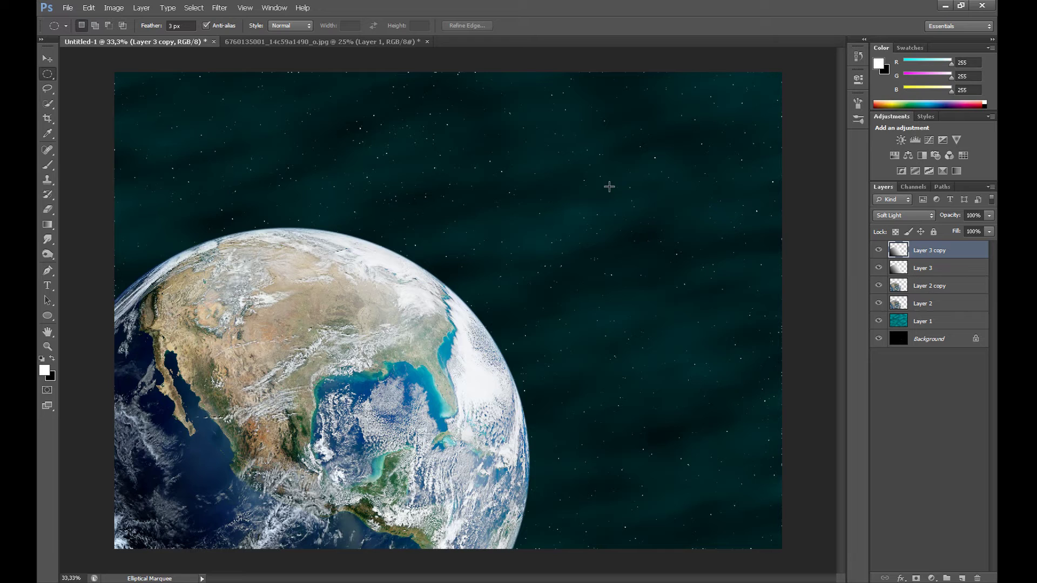
Apply a 36-pixel Gaussian Blur to Layer 3 copy.
{"action": "left_click", "coordinate": [220, 7]}
{"action": "mouse_move", "coordinate": [265, 116]}
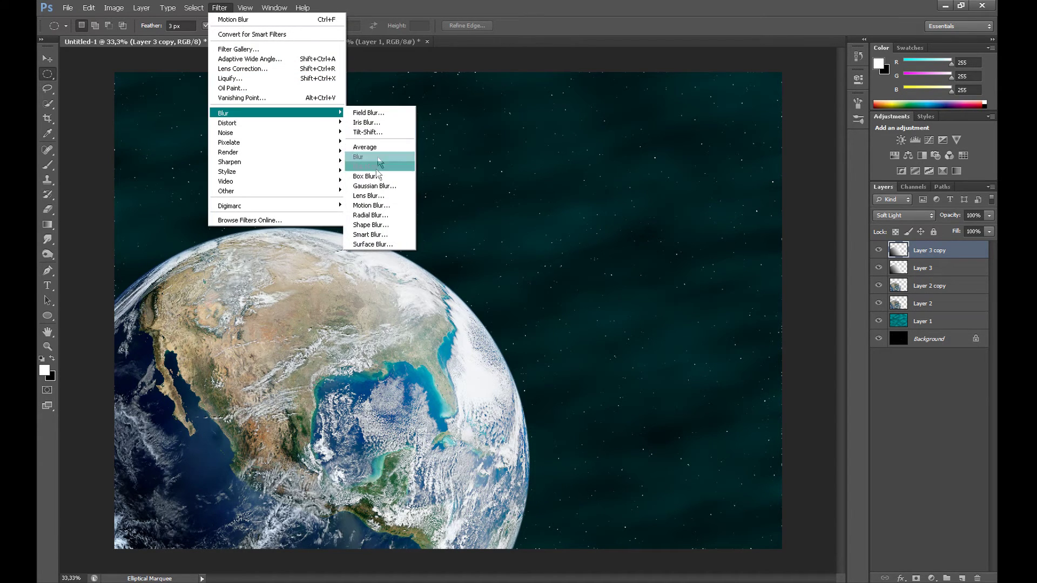
{"action": "left_click", "coordinate": [371, 186]}
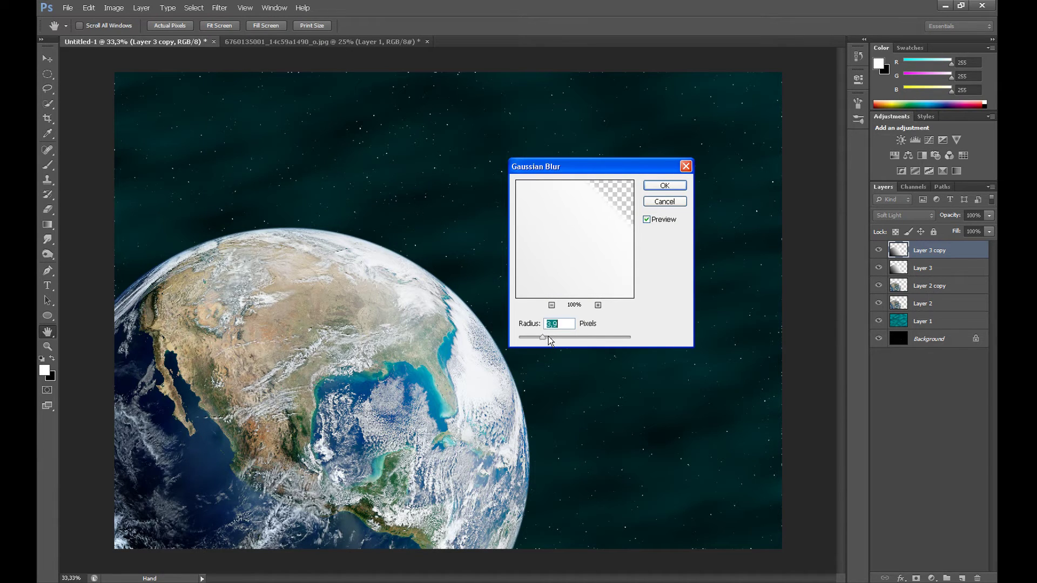
{"action": "left_click_drag", "start_coordinate": [552, 336], "coordinate": [574, 336]}
{"action": "left_click", "coordinate": [665, 186]}
Open the FullMoon2010.jpg image.
{"action": "key", "text": "m"}
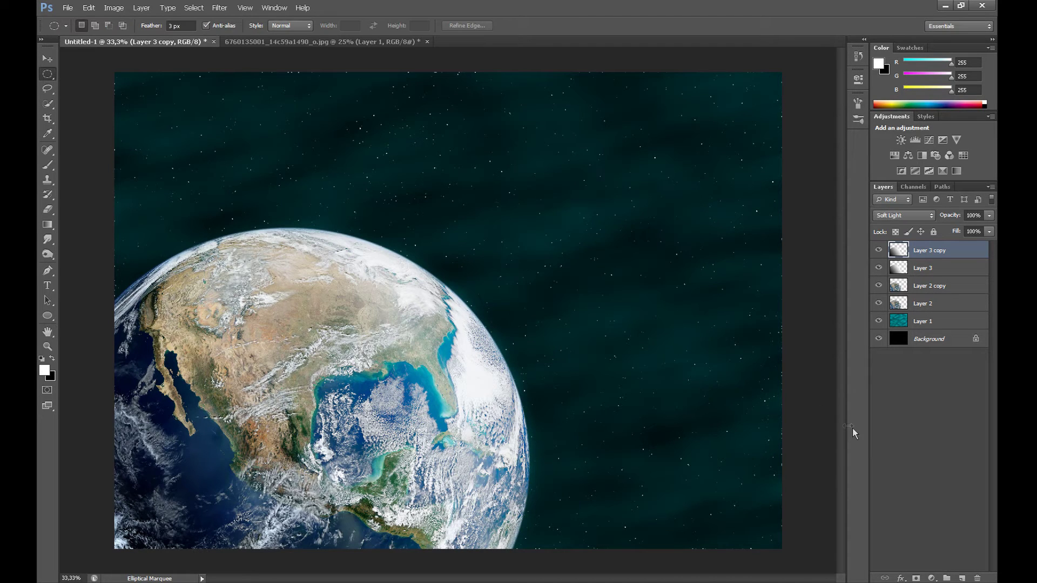
{"action": "left_click", "coordinate": [68, 8]}
{"action": "left_click", "coordinate": [82, 29]}
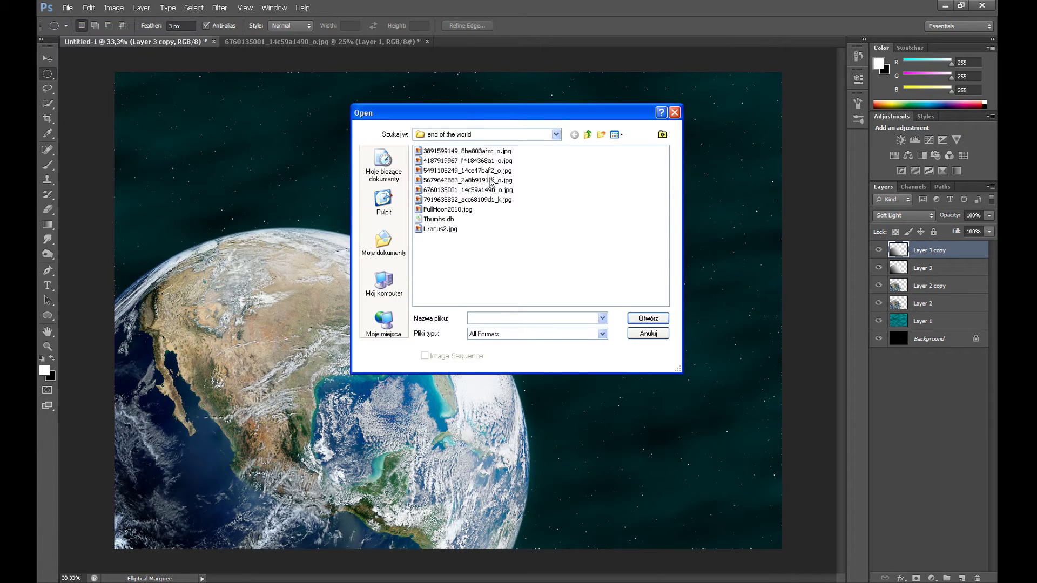
{"action": "left_click", "coordinate": [467, 213]}
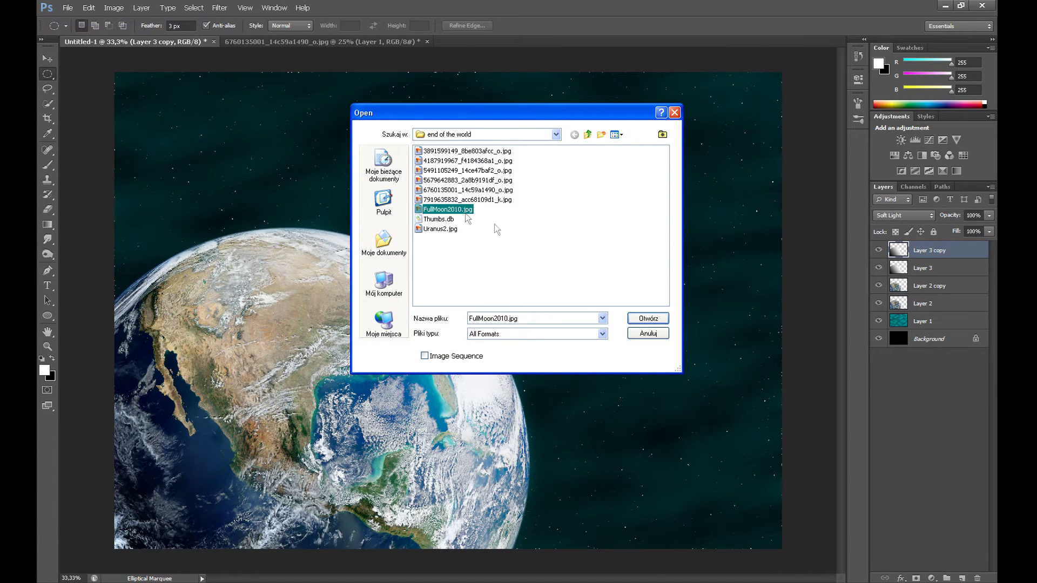
{"action": "left_click", "coordinate": [648, 319]}
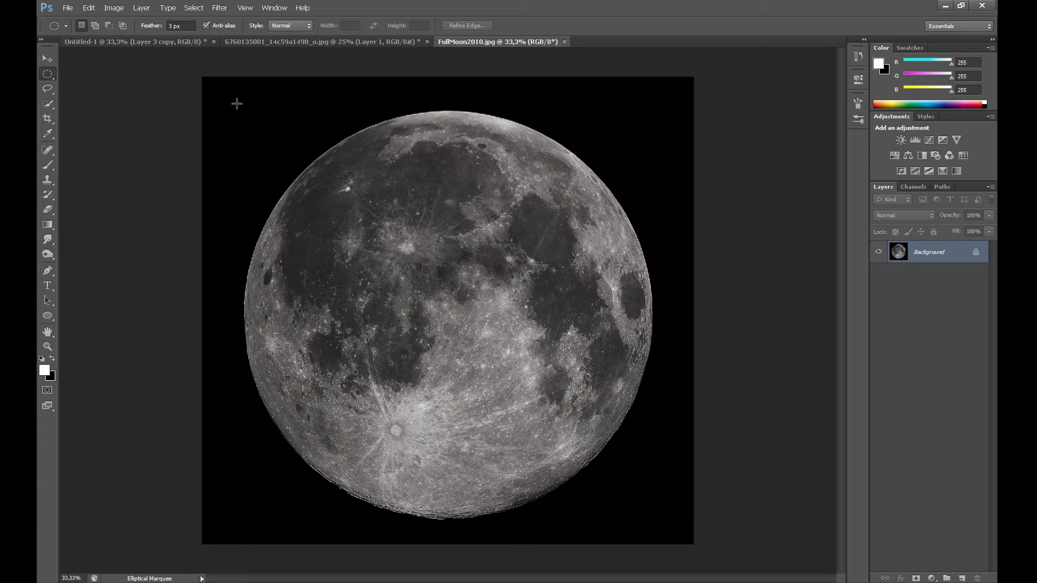
Select the moon with an ellipse, copy it to a new layer, and move it into the composition.
{"action": "left_click_drag", "start_coordinate": [249, 115], "coordinate": [655, 520]}
{"action": "left_click_drag", "start_coordinate": [500, 389], "coordinate": [494, 386]}
{"action": "key", "text": "ctrl+j"}
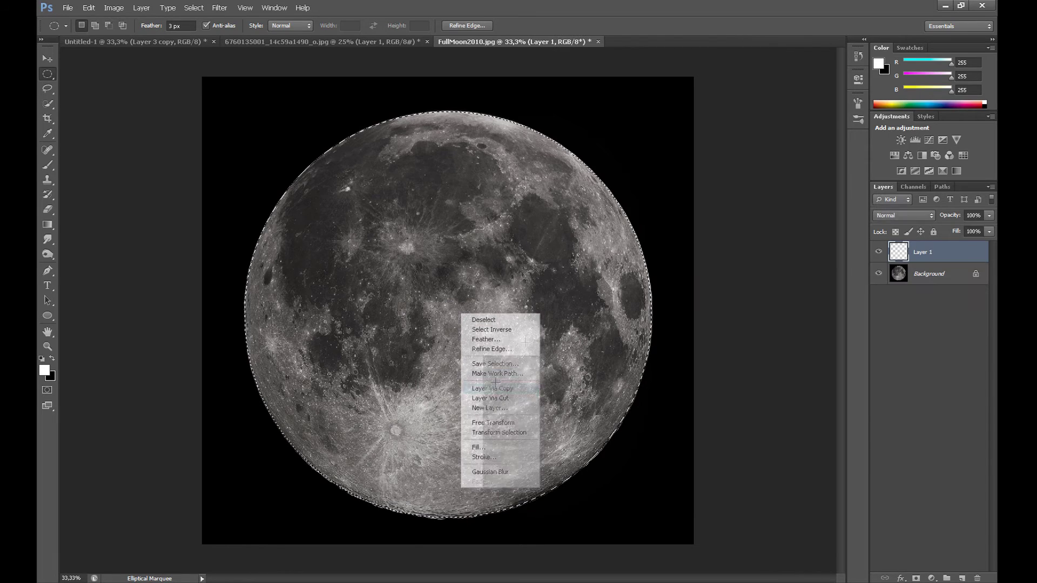
{"action": "left_click", "coordinate": [46, 53]}
{"action": "left_click_drag", "start_coordinate": [410, 178], "coordinate": [437, 185]}
{"action": "left_click", "coordinate": [47, 74]}
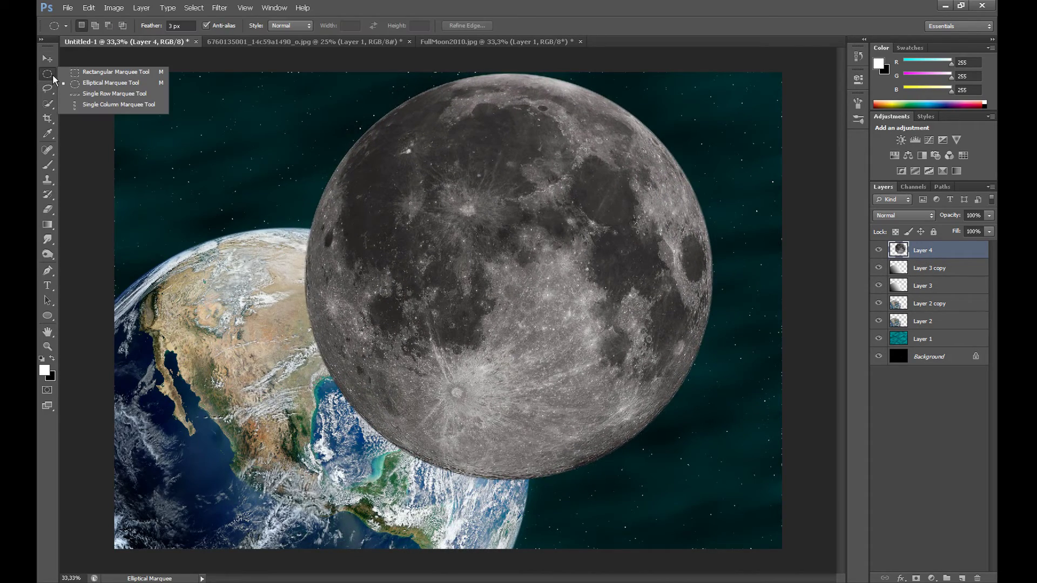
Scale Layer 4's moon down to about 41% and place it on the Earth's upper-right edge.
{"action": "right_click", "coordinate": [279, 206]}
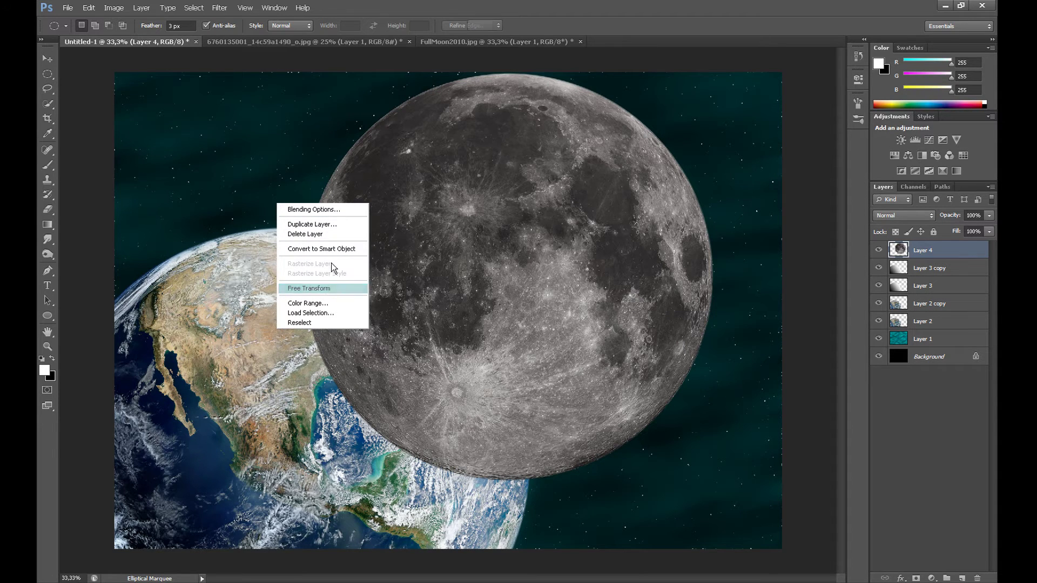
{"action": "left_click", "coordinate": [327, 288]}
{"action": "left_click_drag", "start_coordinate": [714, 73], "coordinate": [473, 313]}
{"action": "left_click", "coordinate": [47, 73]}
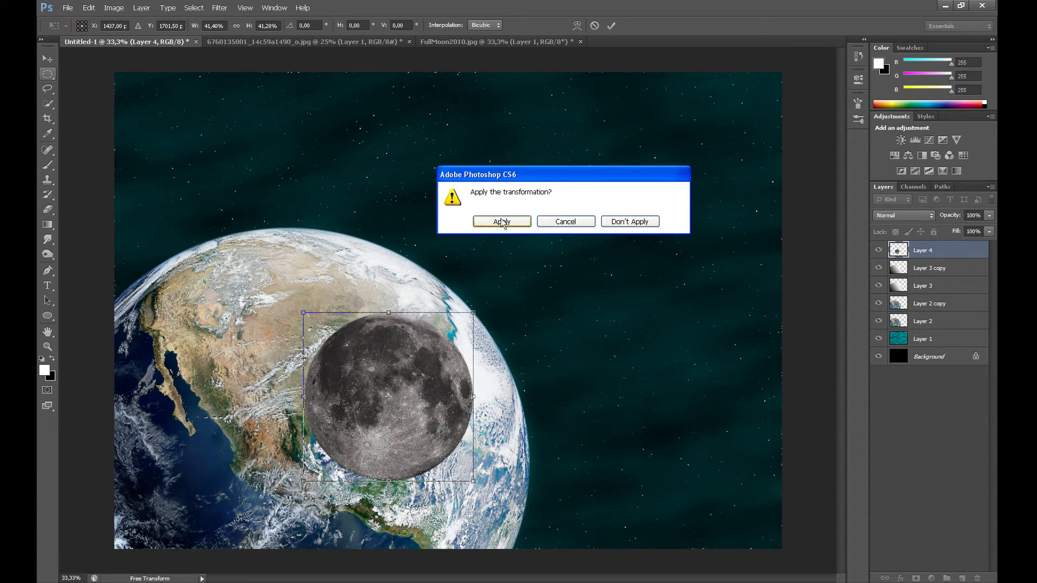
{"action": "left_click", "coordinate": [501, 221]}
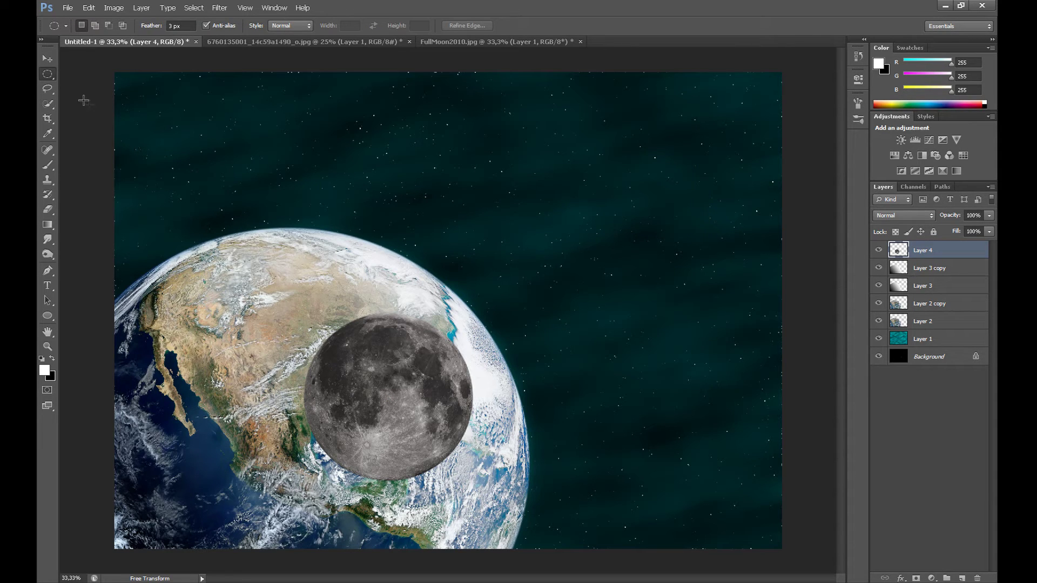
{"action": "left_click", "coordinate": [49, 59]}
{"action": "left_click_drag", "start_coordinate": [361, 377], "coordinate": [492, 256]}
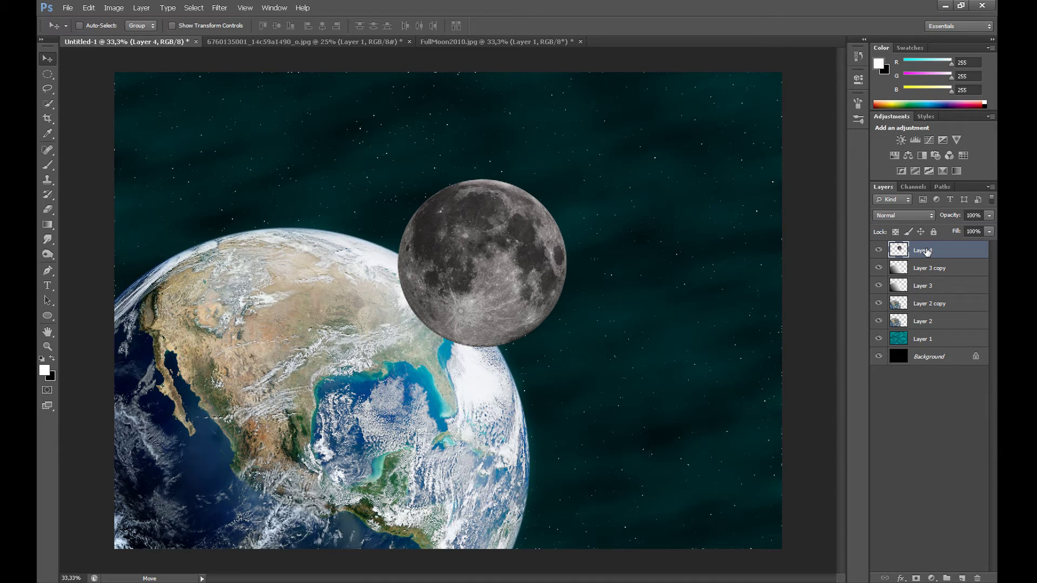
Move Layer 4 below Layer 3 and nudge the moon slightly up and right.
{"action": "left_click_drag", "start_coordinate": [927, 251], "coordinate": [926, 292]}
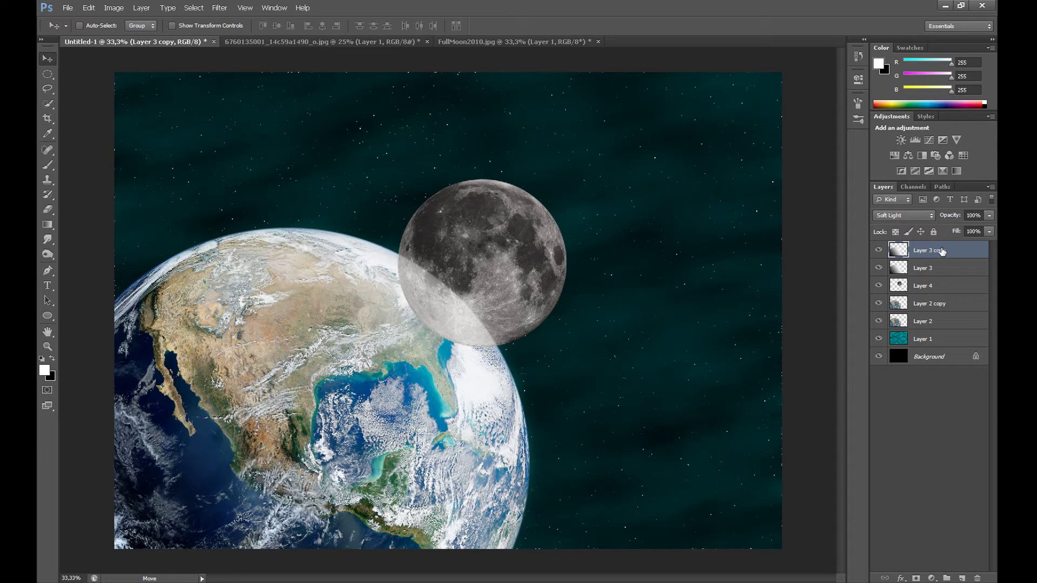
{"action": "left_click", "coordinate": [931, 287]}
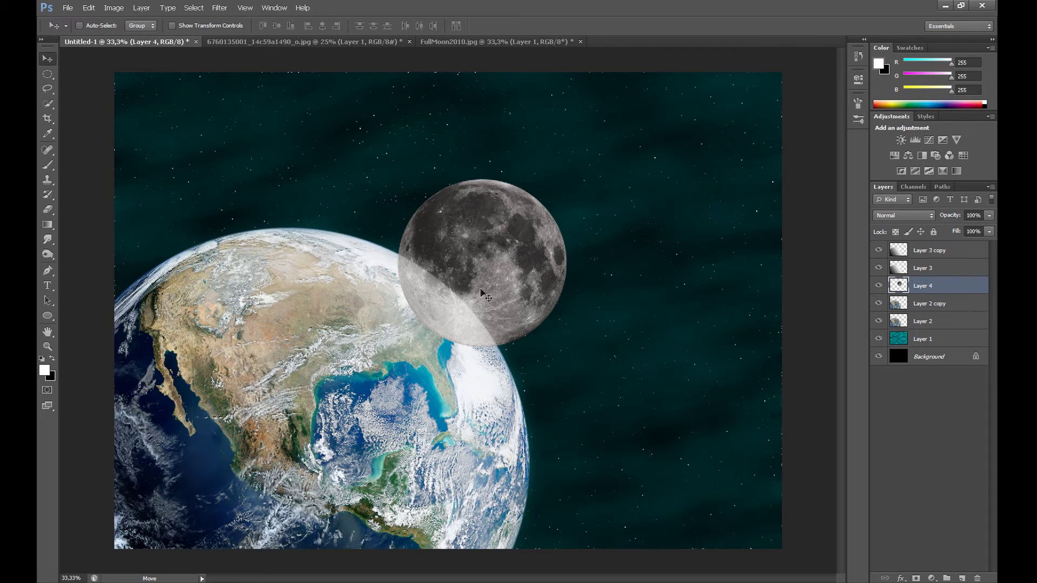
{"action": "left_click_drag", "start_coordinate": [478, 282], "coordinate": [481, 278]}
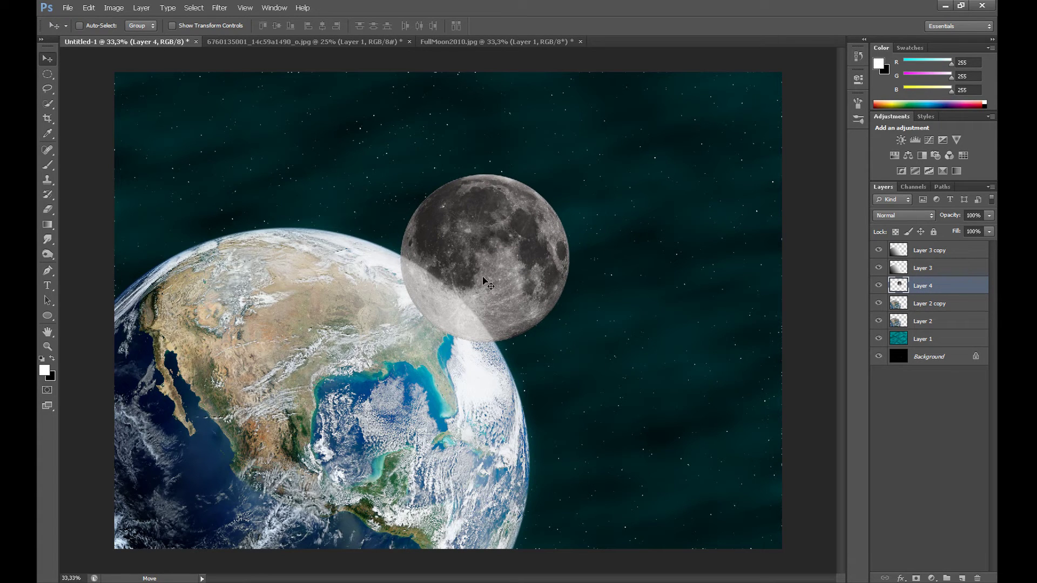
Duplicate Layer 4 and set Layer 4 copy to Screen blending.
{"action": "key", "text": "b"}
{"action": "right_click", "coordinate": [925, 284]}
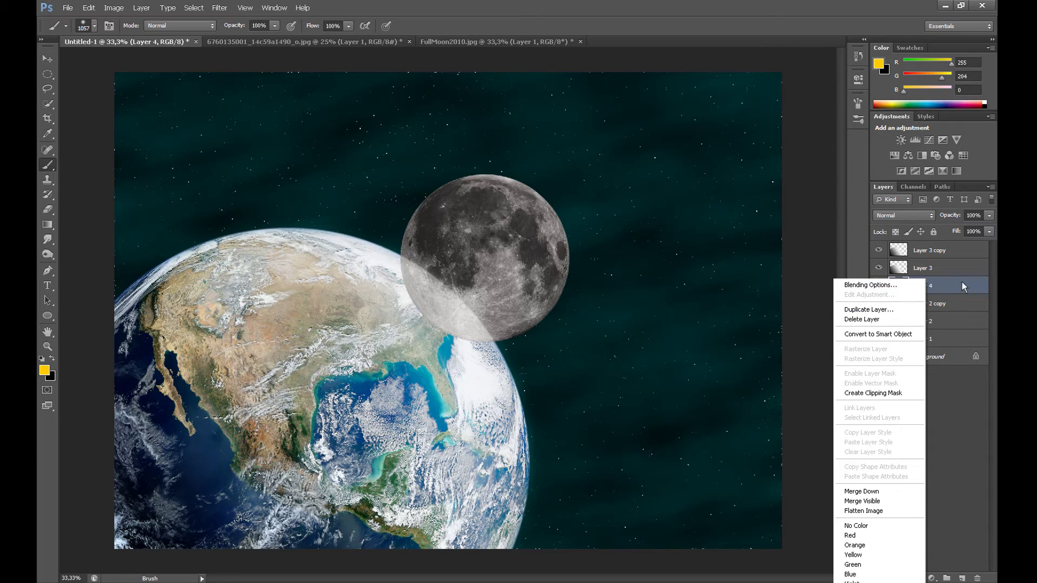
{"action": "left_click", "coordinate": [961, 282]}
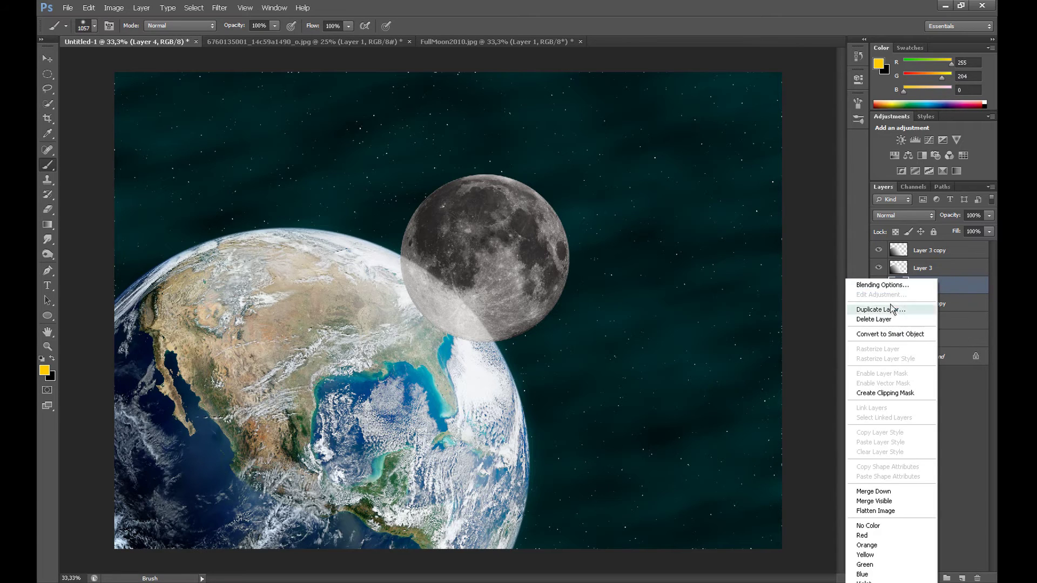
{"action": "left_click", "coordinate": [885, 309]}
{"action": "left_click", "coordinate": [612, 180]}
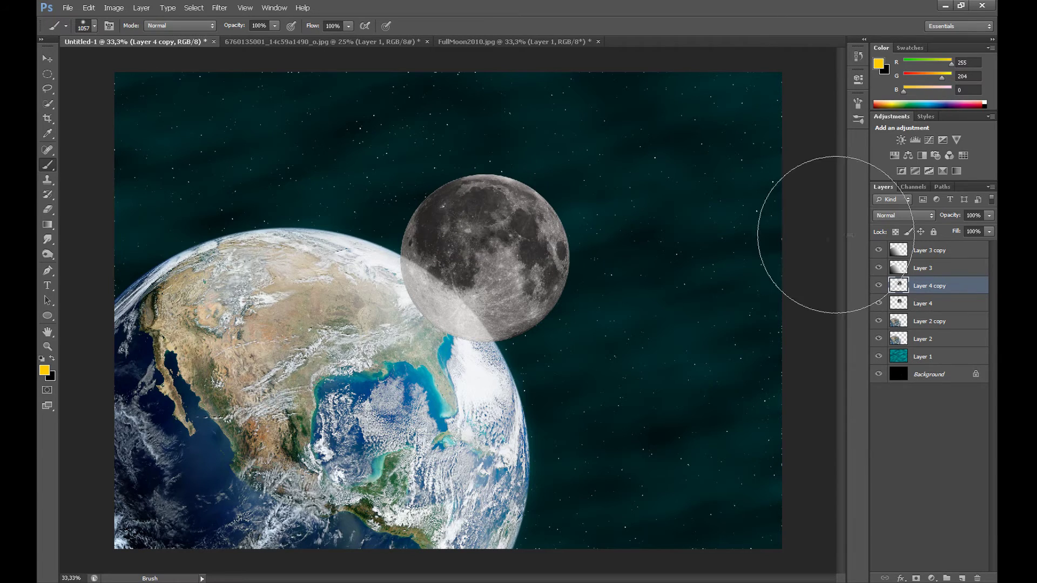
{"action": "left_click", "coordinate": [903, 216]}
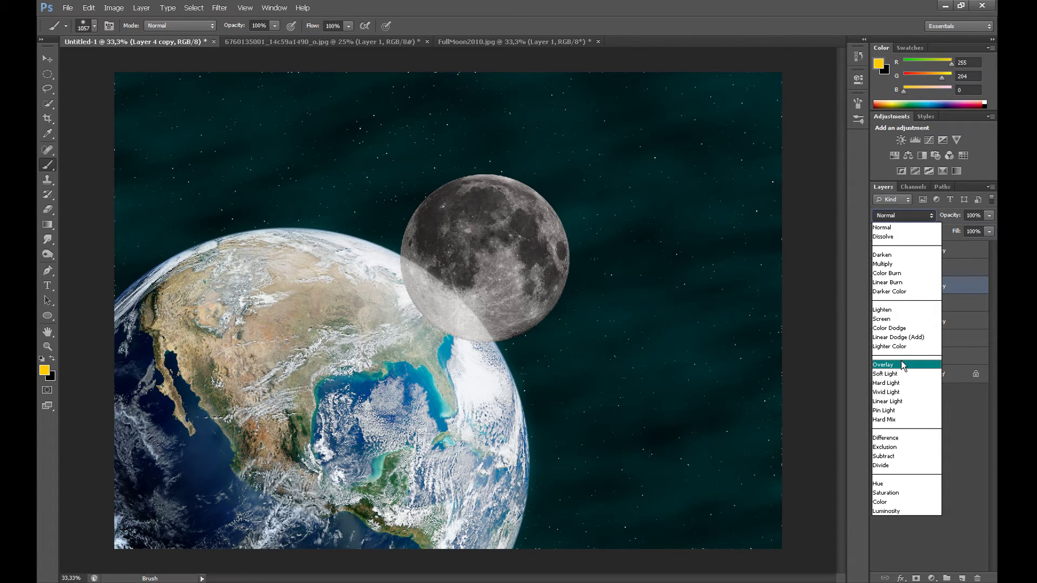
{"action": "left_click", "coordinate": [899, 318]}
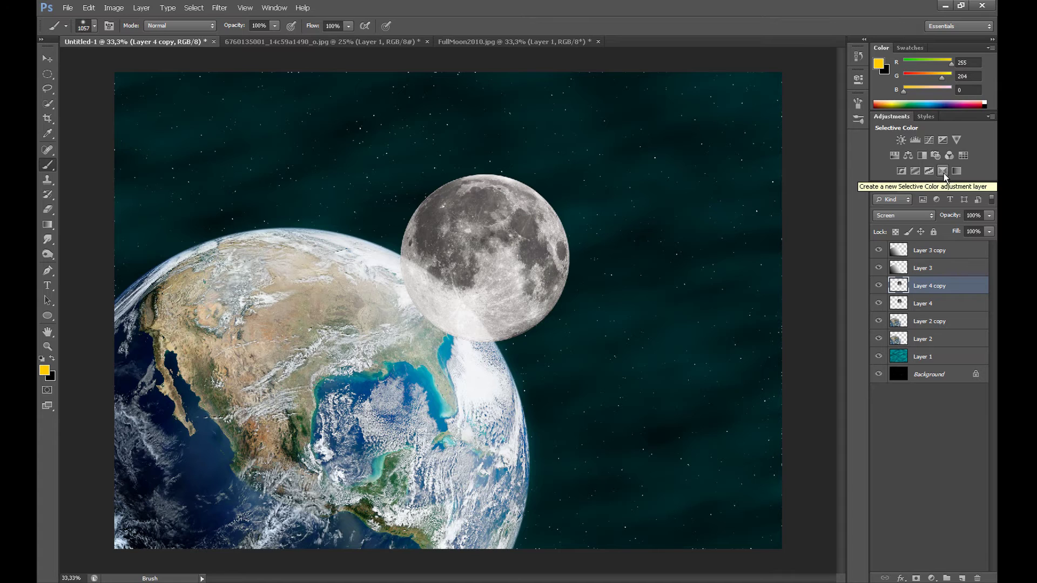
On a new Layer 5, paint white with a 401 px brush where the Moon meets Earth.
{"action": "left_click", "coordinate": [926, 252]}
{"action": "left_click", "coordinate": [961, 577]}
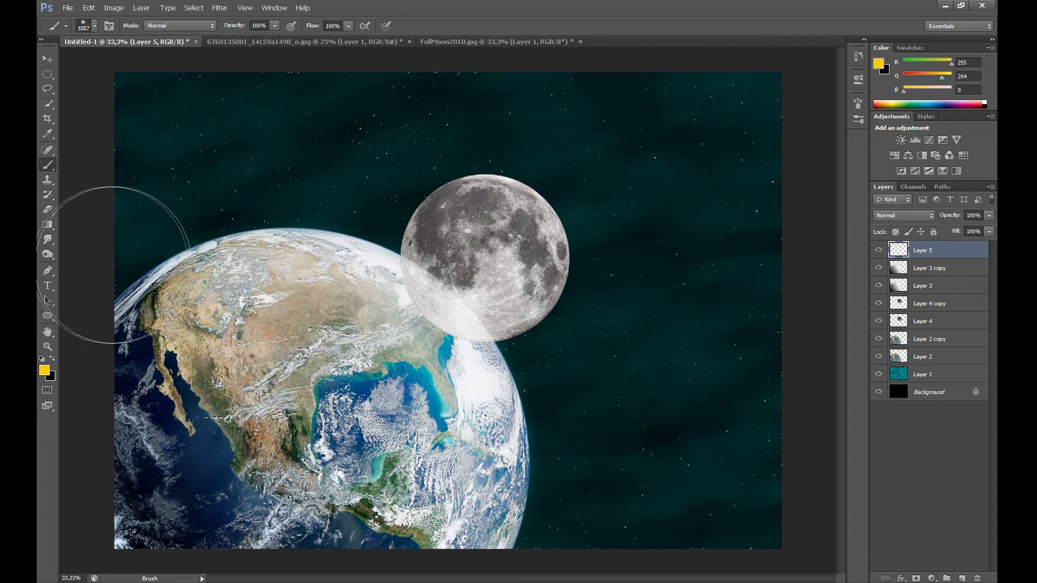
{"action": "left_click", "coordinate": [45, 371]}
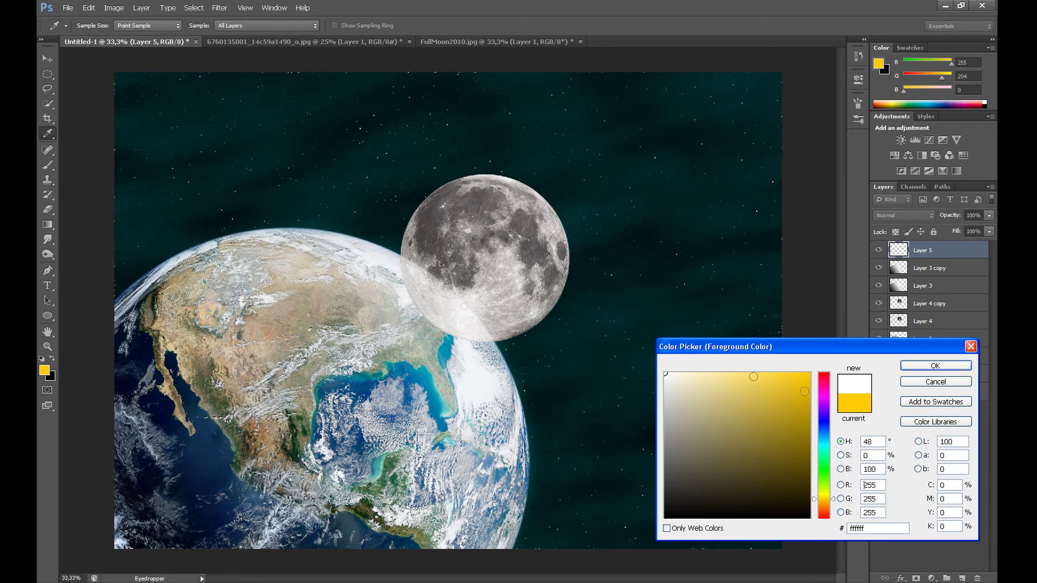
{"action": "left_click", "coordinate": [924, 366]}
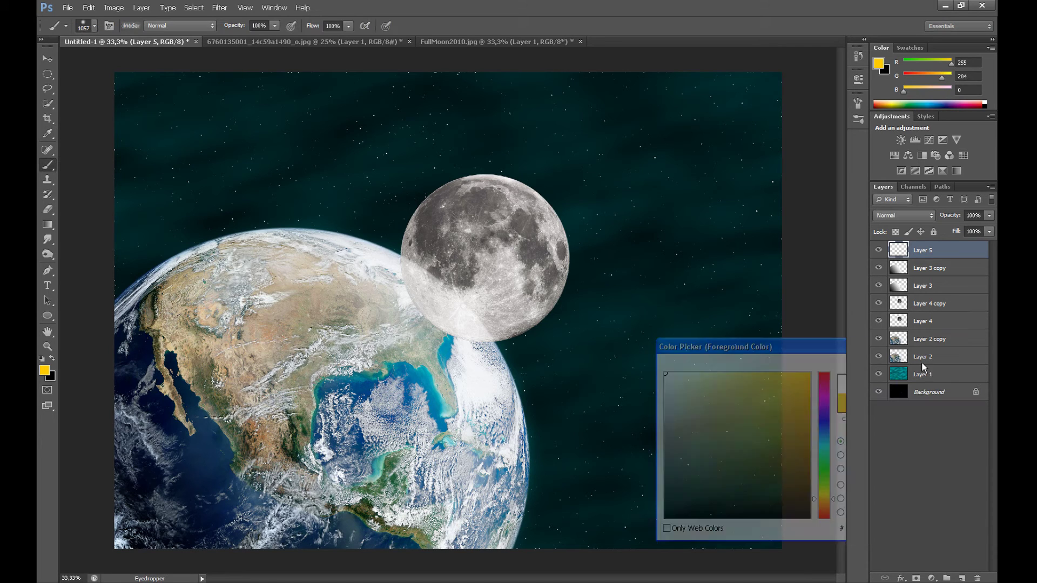
{"action": "left_click", "coordinate": [88, 30]}
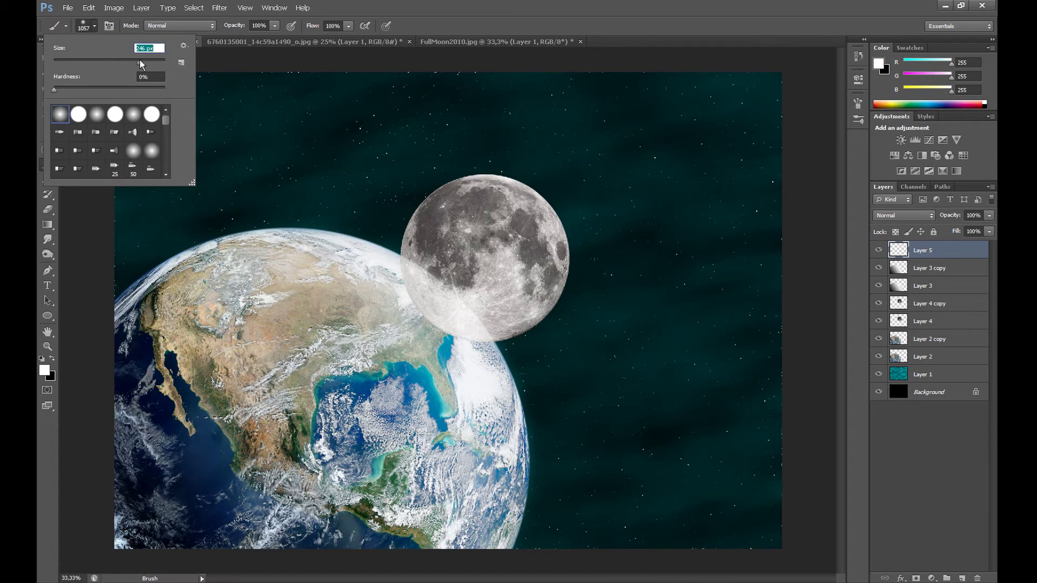
{"action": "left_click_drag", "start_coordinate": [143, 60], "coordinate": [148, 60]}
{"action": "left_click", "coordinate": [95, 30]}
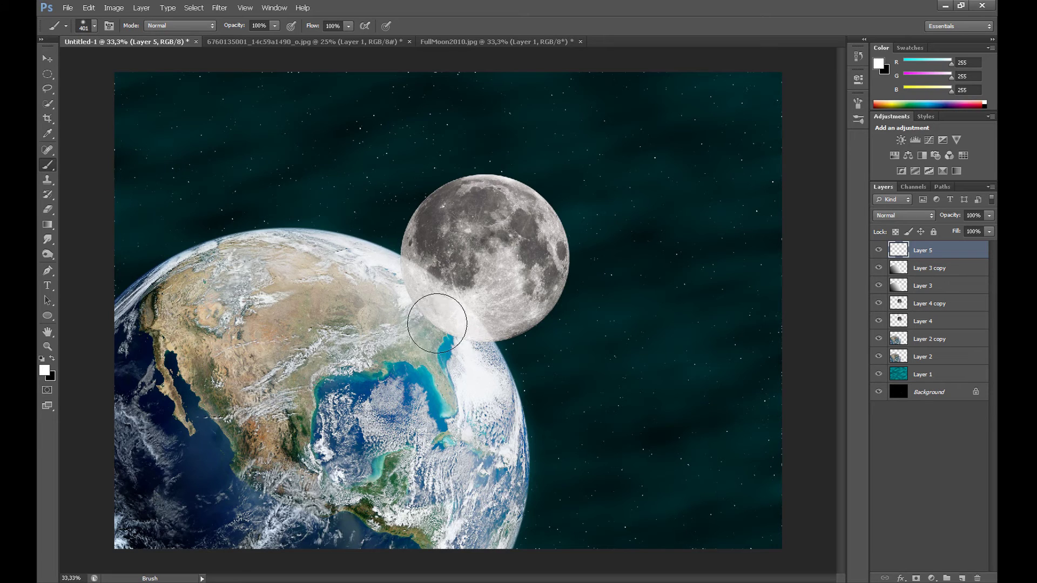
{"action": "mouse_move", "coordinate": [433, 317]}
{"action": "left_mouse_down"}
{"action": "mouse_move", "coordinate": [489, 333]}
{"action": "mouse_move", "coordinate": [428, 324]}
{"action": "mouse_move", "coordinate": [405, 253]}
{"action": "mouse_move", "coordinate": [416, 301]}
{"action": "mouse_move", "coordinate": [407, 271]}
{"action": "mouse_move", "coordinate": [463, 317]}
{"action": "mouse_move", "coordinate": [410, 259]}
{"action": "mouse_move", "coordinate": [396, 262]}
{"action": "mouse_move", "coordinate": [494, 338]}
{"action": "mouse_move", "coordinate": [419, 332]}
{"action": "mouse_move", "coordinate": [400, 255]}
{"action": "mouse_move", "coordinate": [412, 276]}
{"action": "mouse_move", "coordinate": [504, 296]}
{"action": "mouse_move", "coordinate": [401, 267]}
{"action": "mouse_move", "coordinate": [394, 254]}
{"action": "mouse_move", "coordinate": [491, 342]}
{"action": "mouse_move", "coordinate": [513, 343]}
{"action": "mouse_move", "coordinate": [363, 342]}
{"action": "left_mouse_up"}
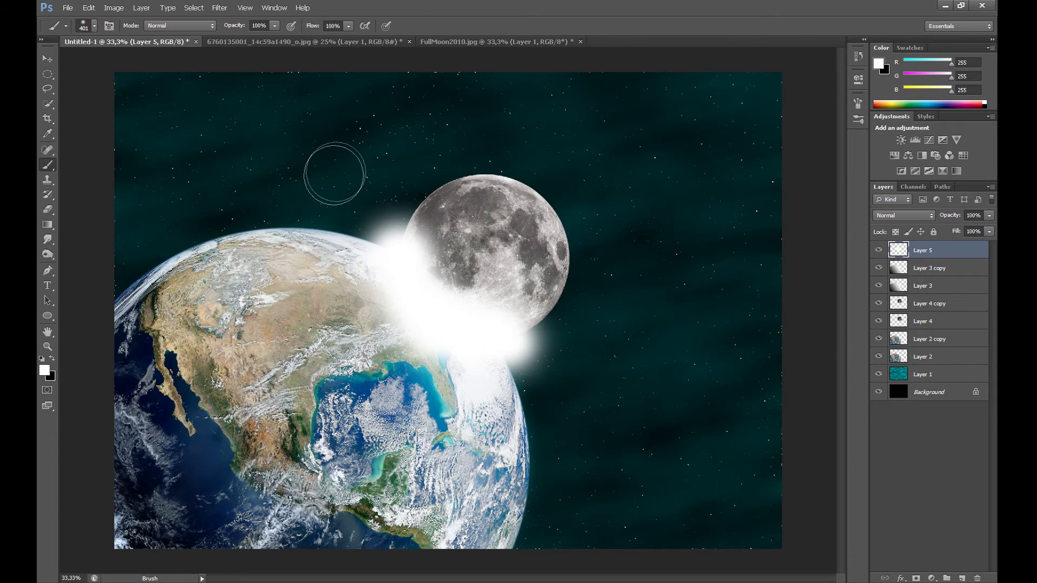
Soften the white strokes with a 72,1-pixel Gaussian Blur.
{"action": "left_click", "coordinate": [224, 13]}
{"action": "mouse_move", "coordinate": [258, 112]}
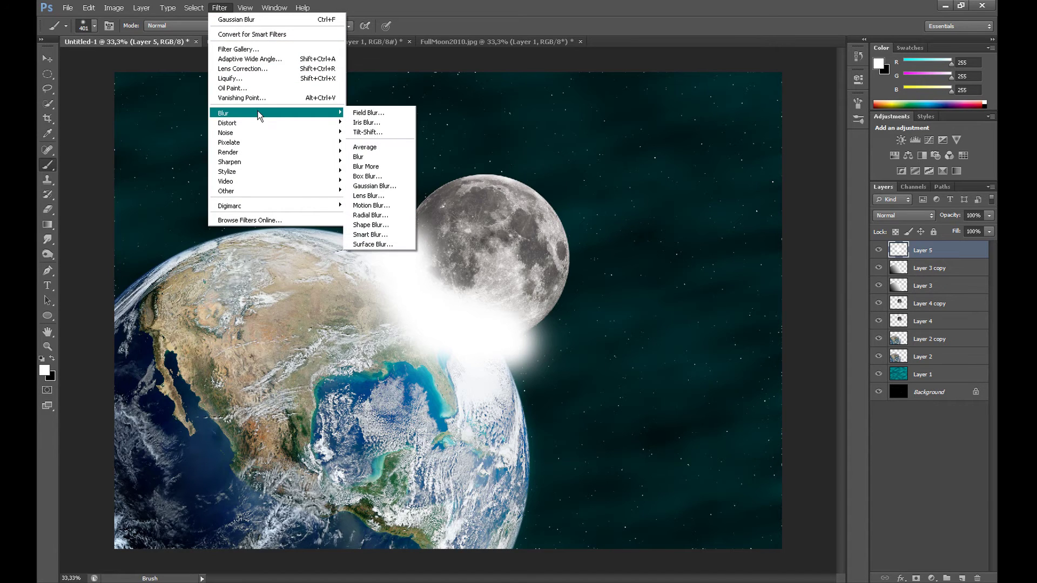
{"action": "left_click", "coordinate": [373, 186]}
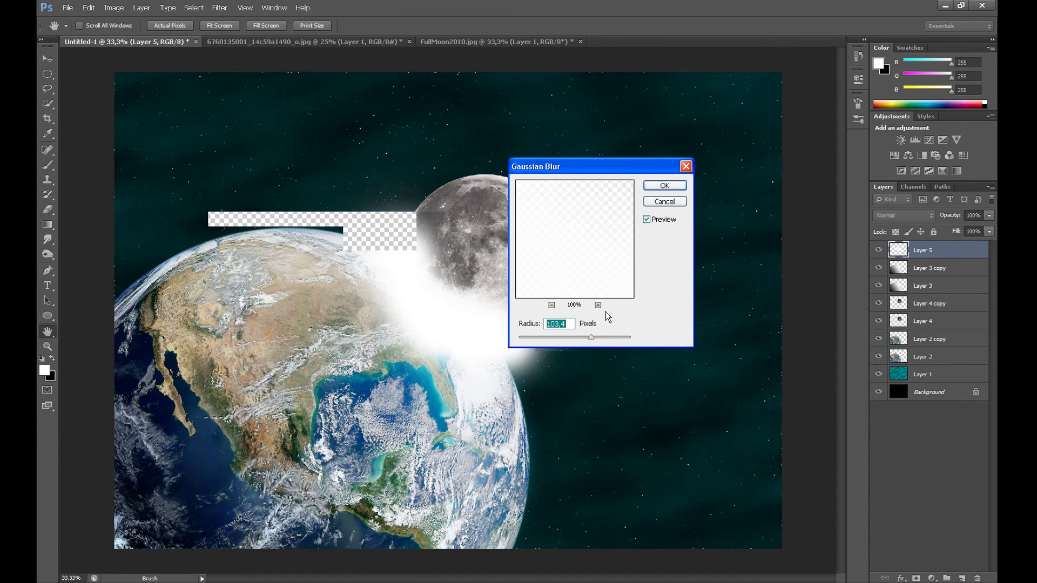
{"action": "left_click_drag", "start_coordinate": [587, 341], "coordinate": [585, 340]}
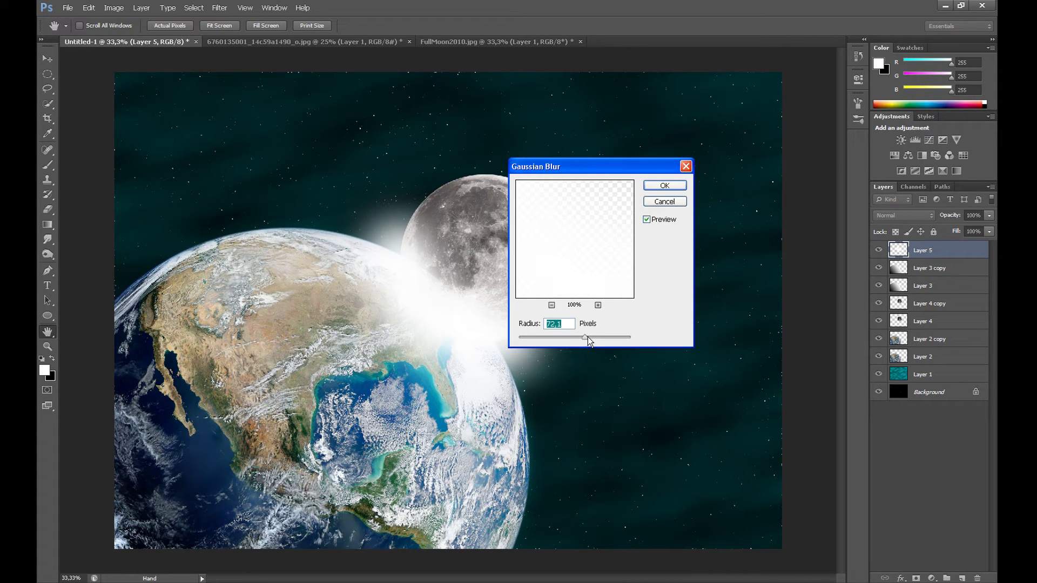
{"action": "left_click", "coordinate": [665, 185]}
Enable Outer Glow on Layer 5 with 49% opacity.
{"action": "key", "text": "b"}
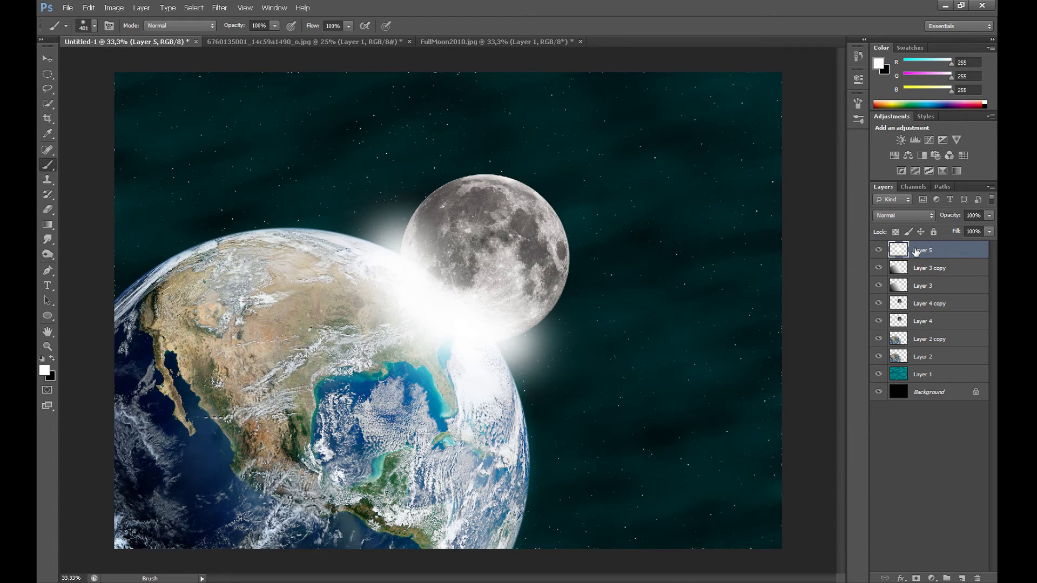
{"action": "right_click", "coordinate": [915, 251]}
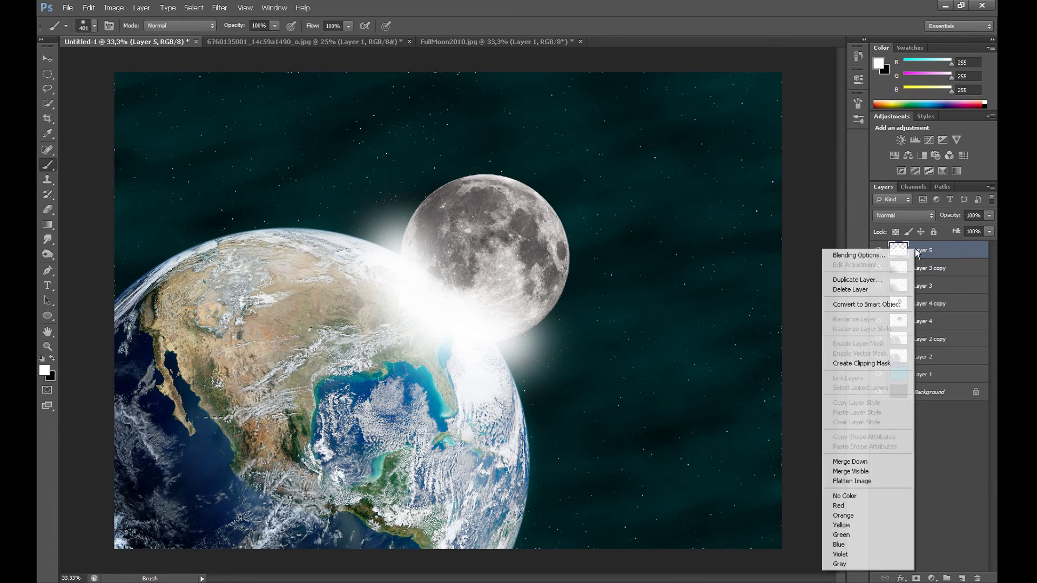
{"action": "left_click", "coordinate": [867, 256]}
{"action": "left_click", "coordinate": [635, 433]}
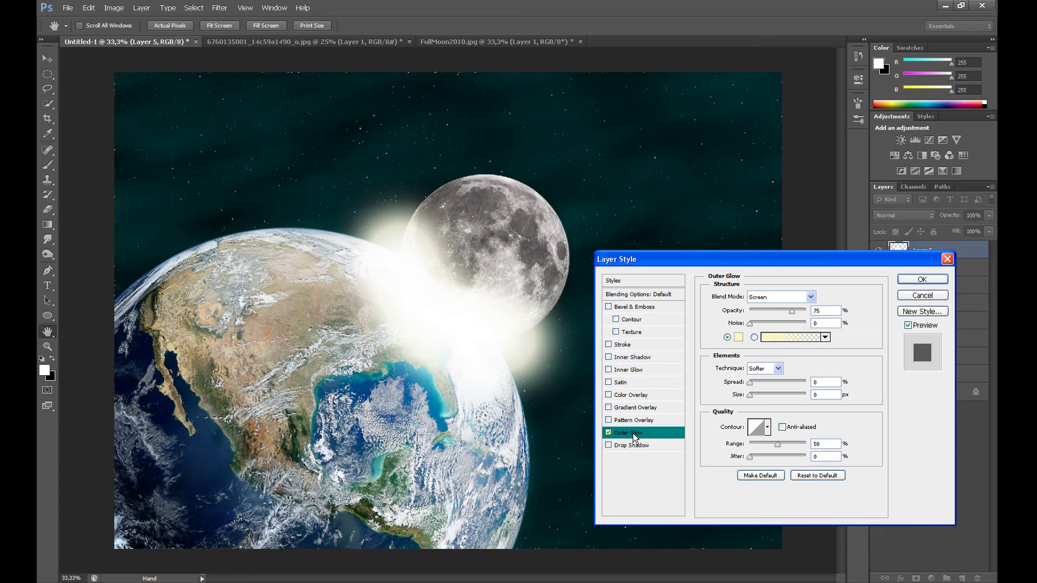
{"action": "left_click", "coordinate": [780, 310]}
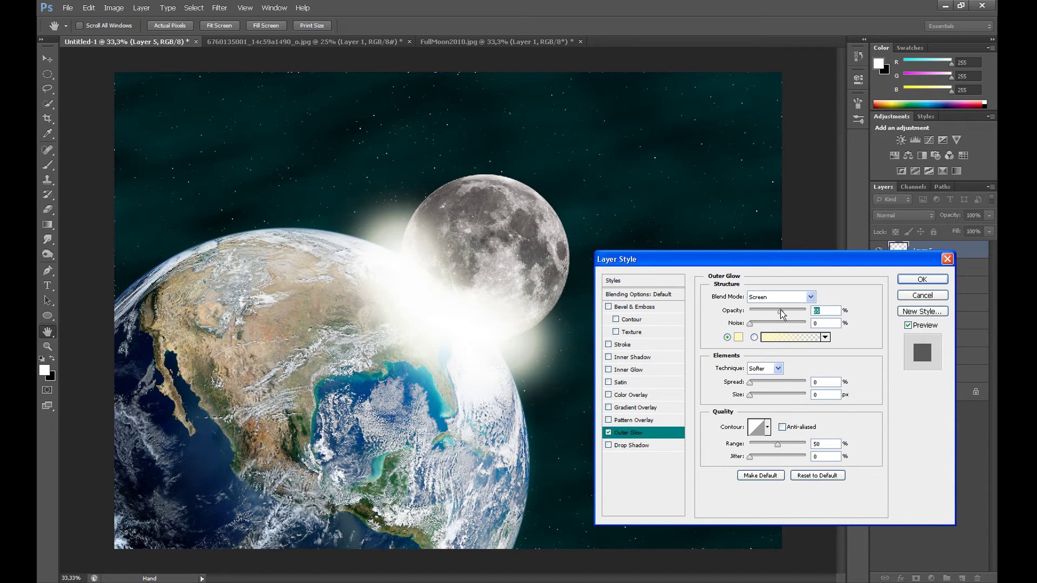
{"action": "left_click_drag", "start_coordinate": [779, 310], "coordinate": [773, 310]}
Set the outer glow colour to orange #ff6600 and apply the layer style.
{"action": "left_click", "coordinate": [769, 338]}
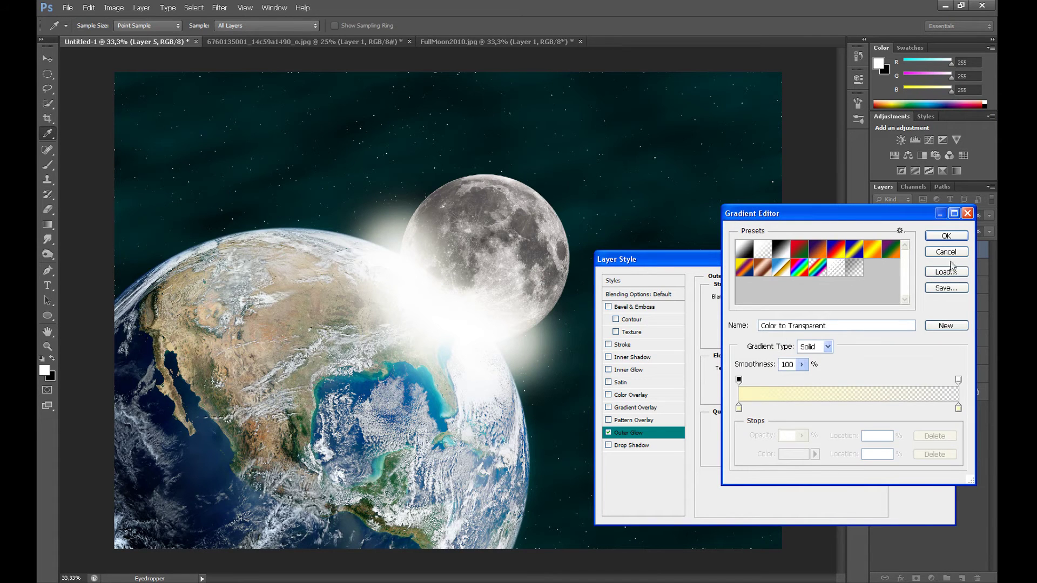
{"action": "left_click", "coordinate": [946, 253]}
{"action": "left_click", "coordinate": [738, 336]}
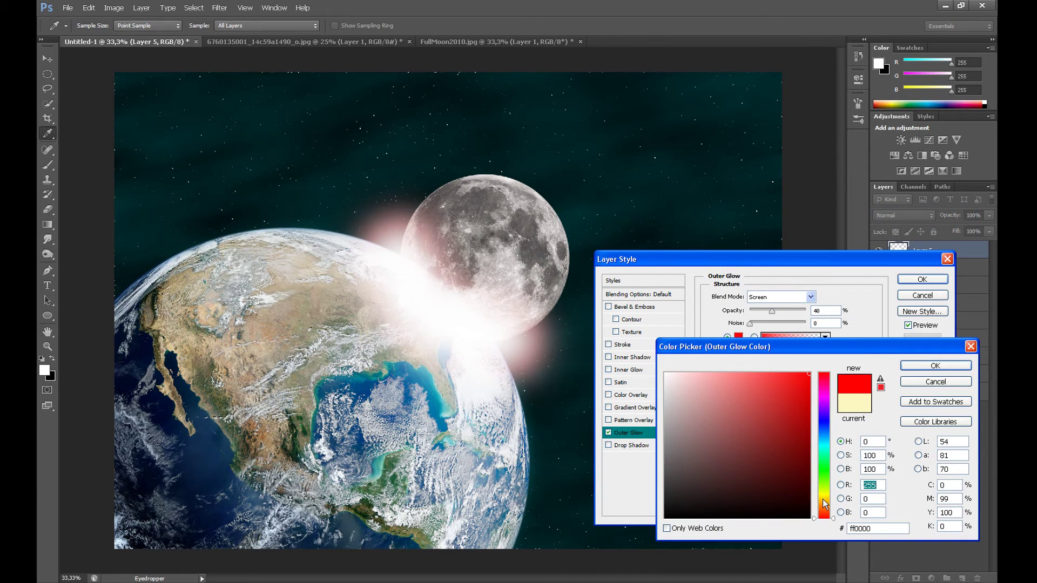
{"action": "left_click_drag", "start_coordinate": [823, 500], "coordinate": [825, 509]}
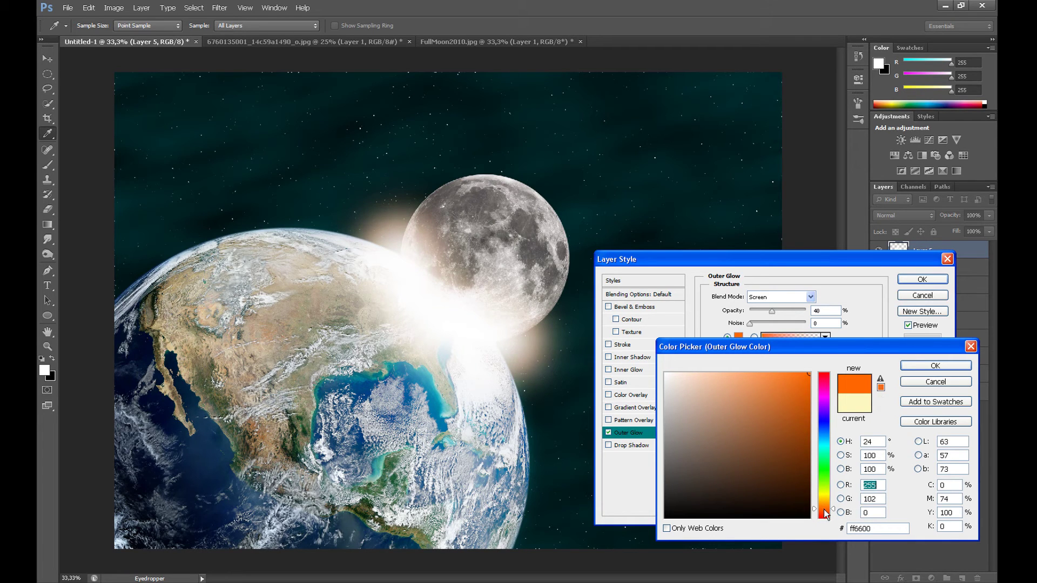
{"action": "left_click", "coordinate": [928, 364]}
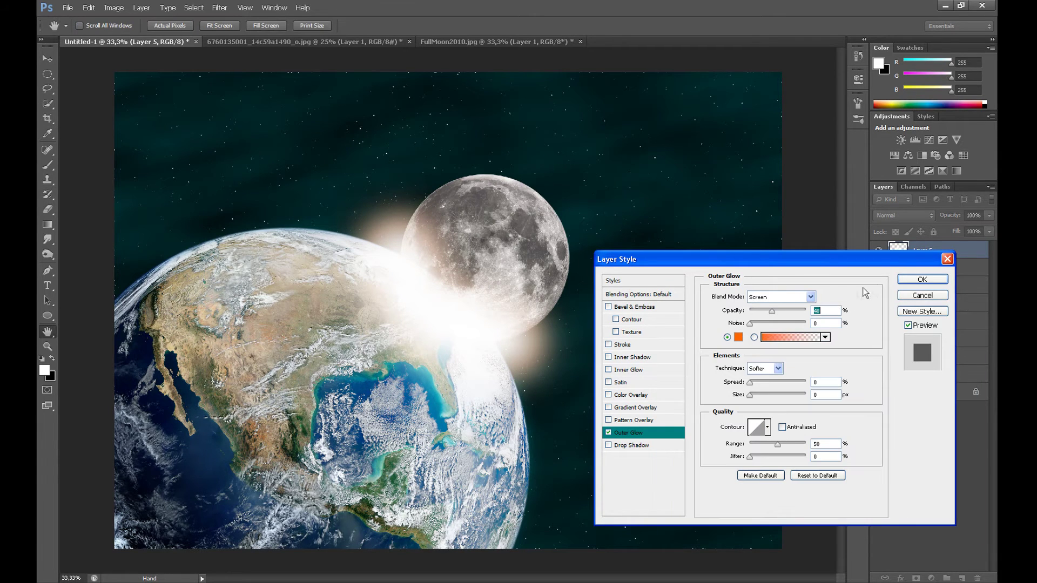
{"action": "left_click", "coordinate": [922, 280]}
{"action": "key", "text": "b"}
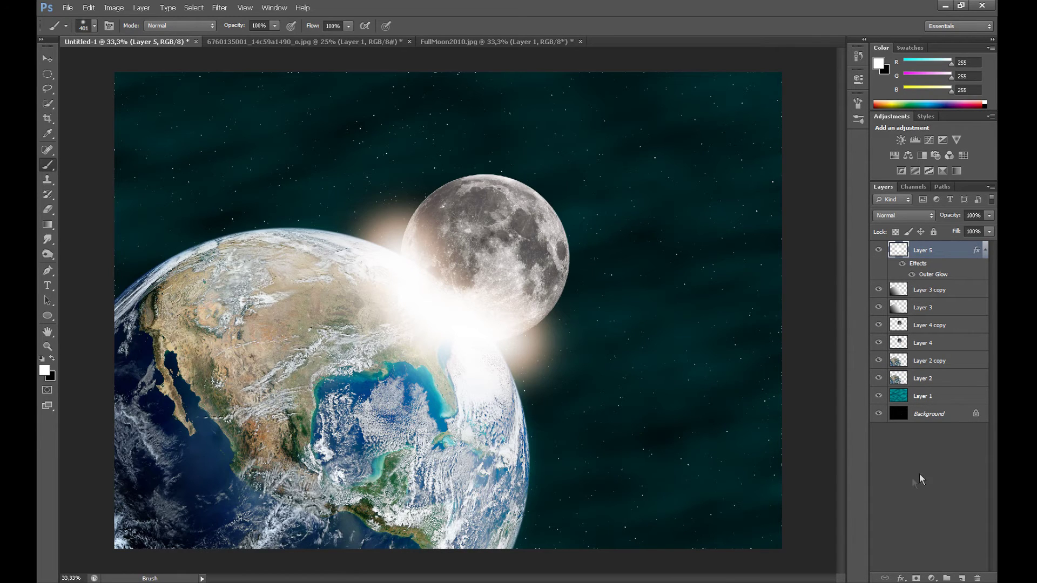
Add Layer 6 with yellow ffcc00 as the painting colour and a 1057 px brush.
{"action": "left_click", "coordinate": [962, 578]}
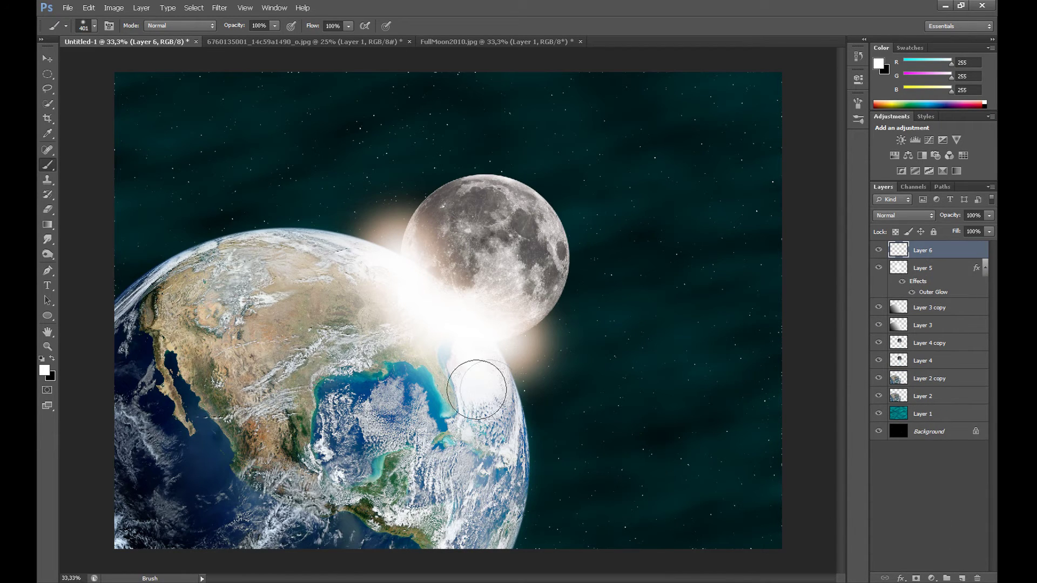
{"action": "left_click", "coordinate": [50, 369]}
{"action": "left_click", "coordinate": [809, 374]}
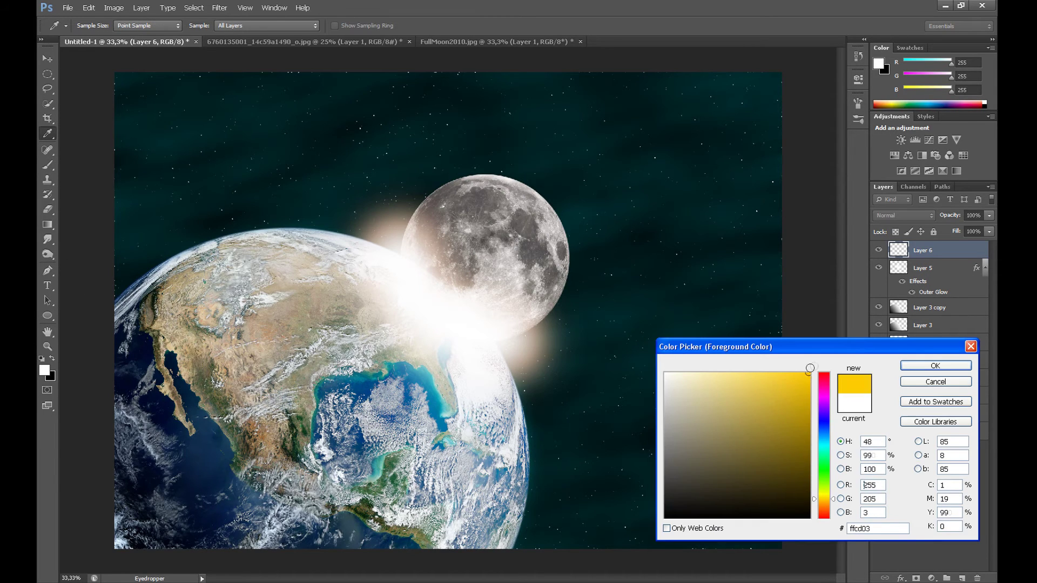
{"action": "left_click", "coordinate": [918, 366]}
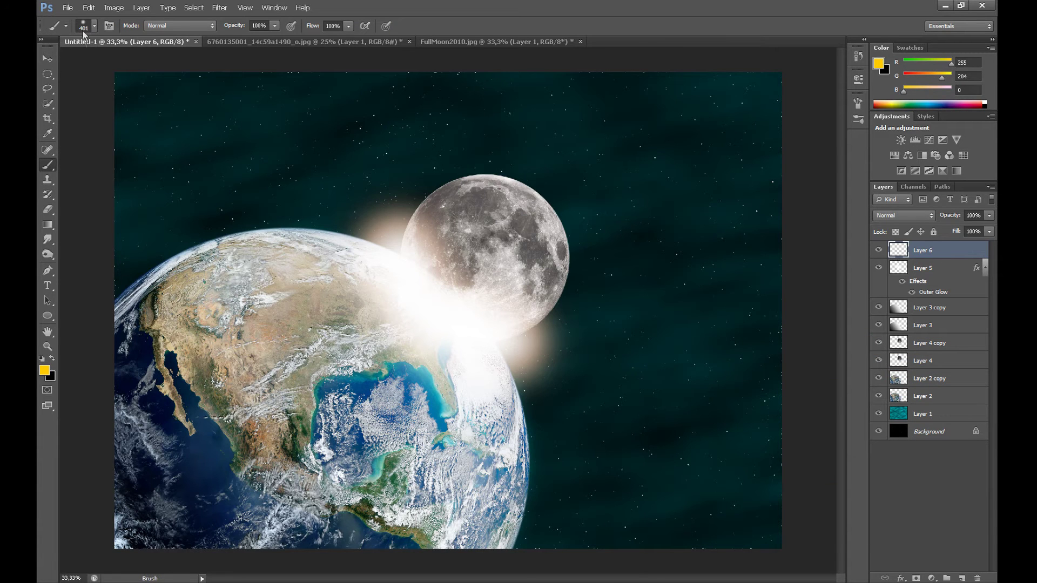
{"action": "left_click", "coordinate": [83, 27]}
{"action": "left_click_drag", "start_coordinate": [105, 44], "coordinate": [126, 44]}
Paint yellow over the Earth near the impact and blend Layer 6 in Screen mode.
{"action": "left_click", "coordinate": [338, 312]}
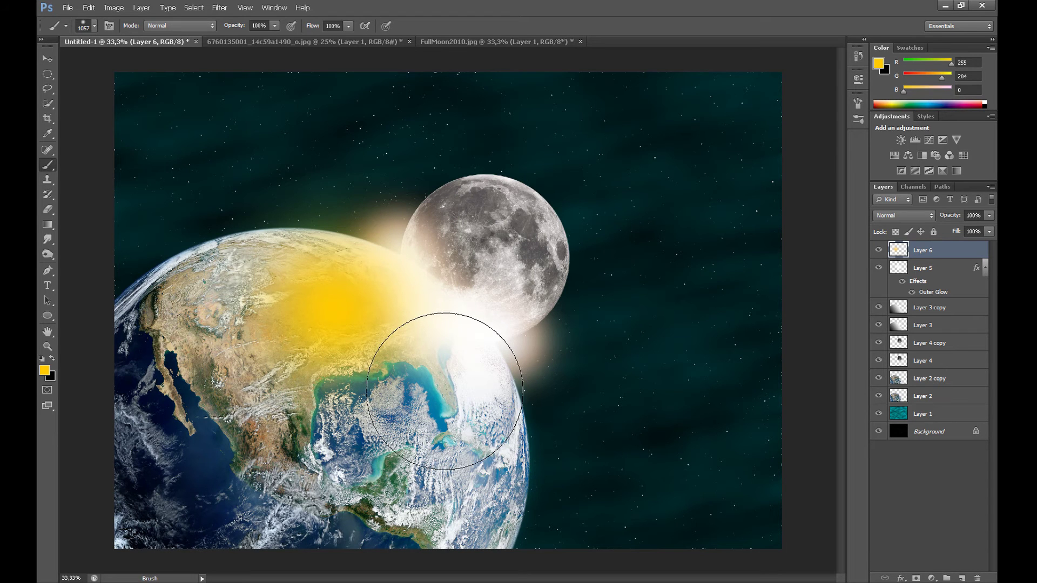
{"action": "mouse_move", "coordinate": [445, 389]}
{"action": "left_mouse_down"}
{"action": "mouse_move", "coordinate": [375, 359]}
{"action": "mouse_move", "coordinate": [370, 385]}
{"action": "left_mouse_up"}
{"action": "left_click", "coordinate": [370, 384]}
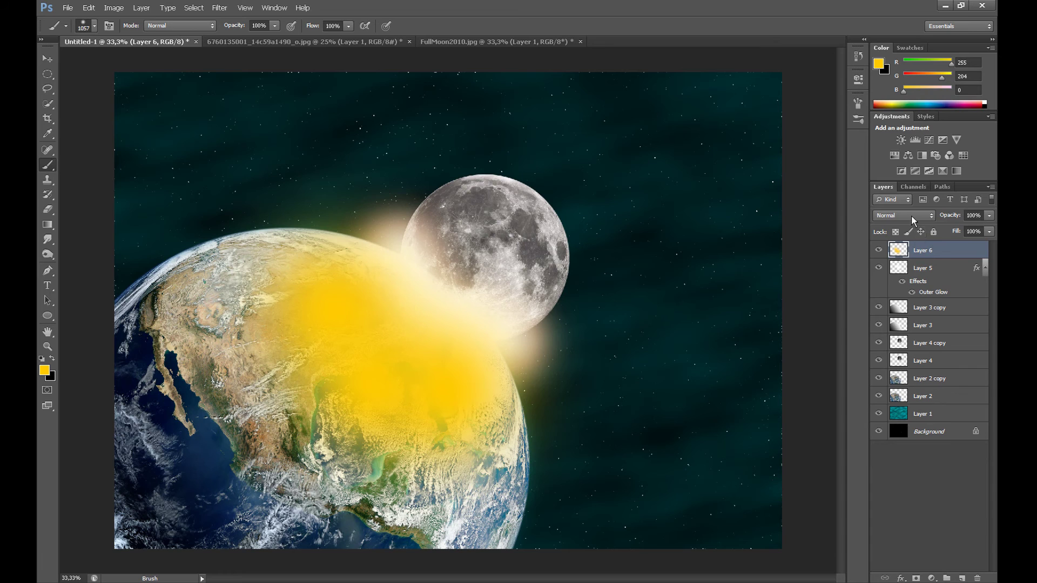
{"action": "left_click", "coordinate": [912, 216]}
{"action": "left_click", "coordinate": [908, 217]}
{"action": "left_click", "coordinate": [904, 215]}
{"action": "left_click", "coordinate": [908, 318]}
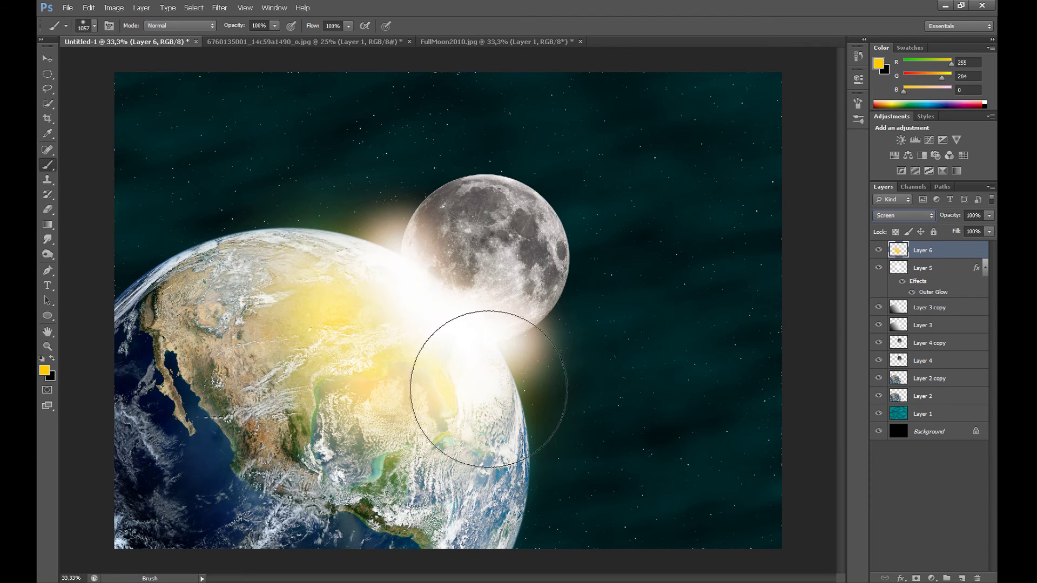
{"action": "mouse_move", "coordinate": [463, 381]}
{"action": "left_mouse_down"}
{"action": "mouse_move", "coordinate": [359, 314]}
{"action": "mouse_move", "coordinate": [348, 273]}
{"action": "left_mouse_up"}
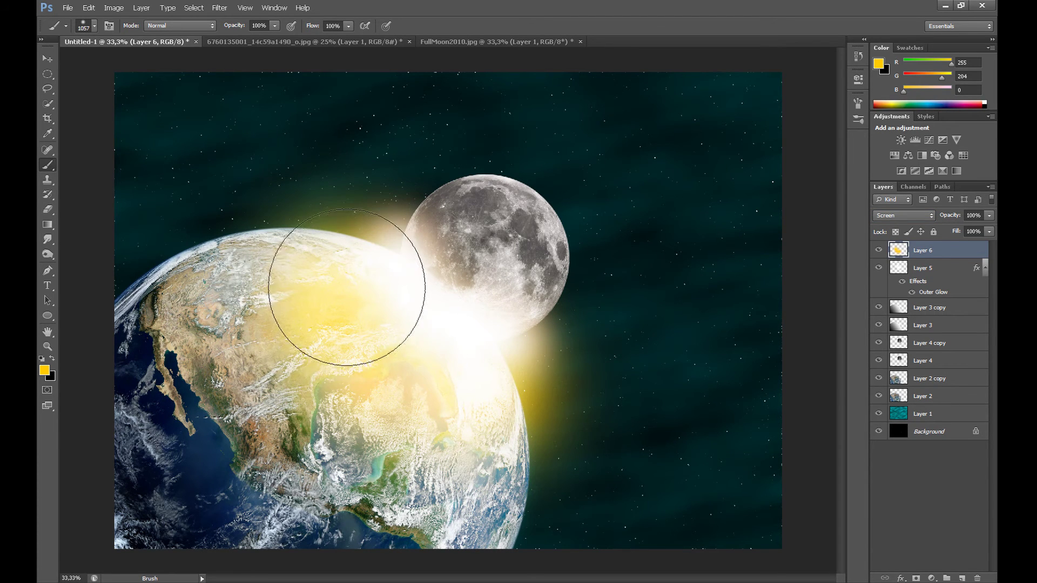
{"action": "left_click", "coordinate": [926, 381]}
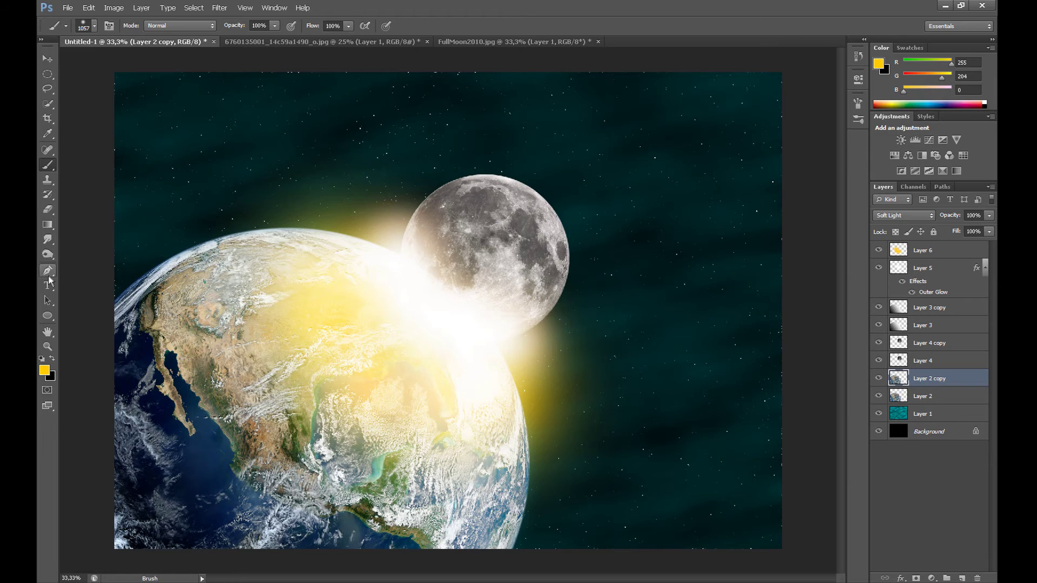
Paint a white disc over the Earth's selection on a new layer, then deselect.
{"action": "left_click", "coordinate": [899, 380], "text": "ctrl"}
{"action": "left_click", "coordinate": [962, 578]}
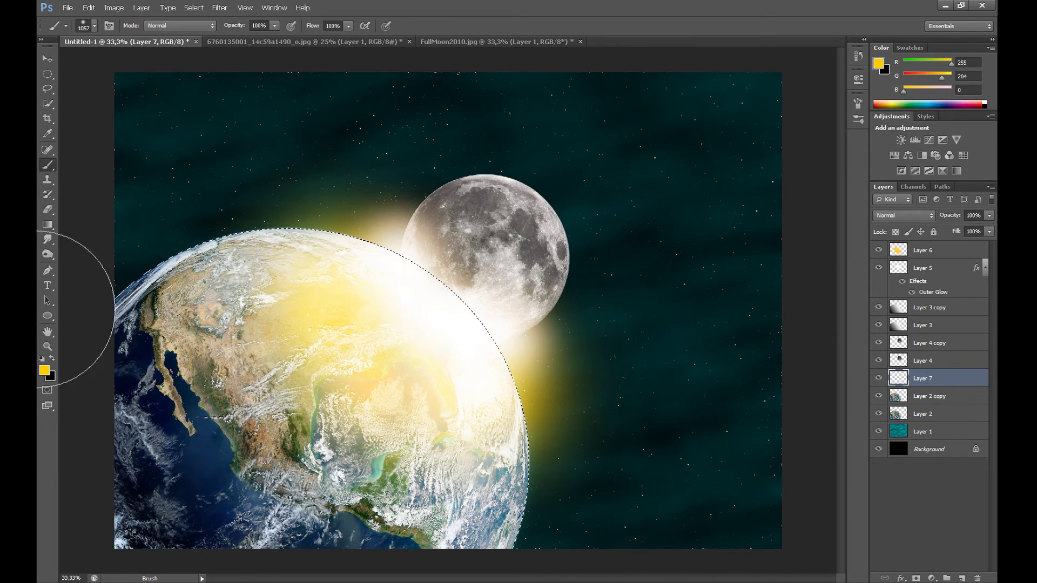
{"action": "left_click", "coordinate": [44, 370]}
{"action": "left_click", "coordinate": [460, 299]}
{"action": "left_click", "coordinate": [935, 365]}
{"action": "key", "text": "b"}
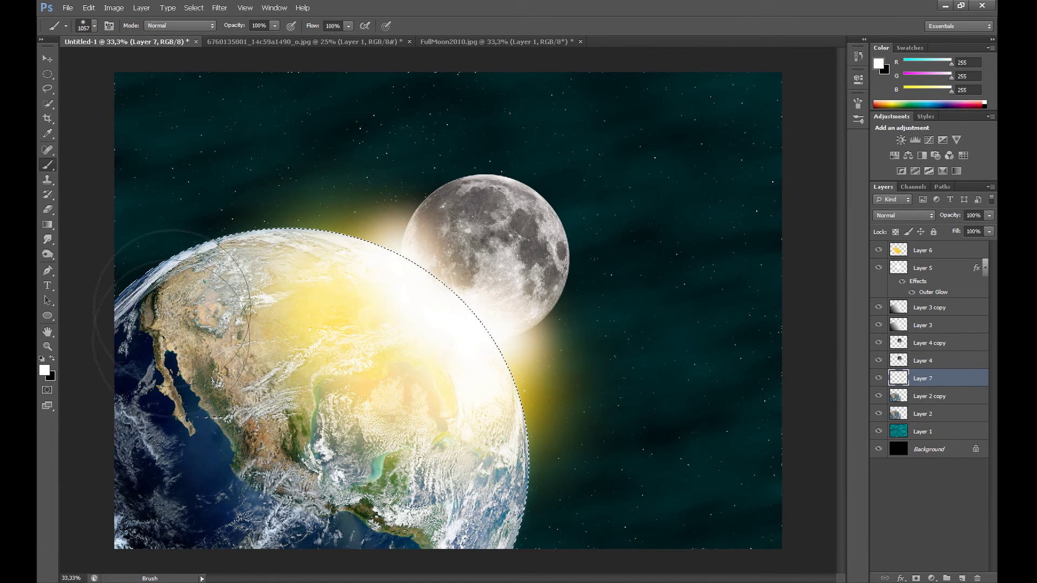
{"action": "mouse_move", "coordinate": [173, 341]}
{"action": "left_mouse_down"}
{"action": "mouse_move", "coordinate": [394, 381]}
{"action": "mouse_move", "coordinate": [76, 432]}
{"action": "mouse_move", "coordinate": [219, 324]}
{"action": "mouse_move", "coordinate": [235, 381]}
{"action": "mouse_move", "coordinate": [266, 371]}
{"action": "mouse_move", "coordinate": [324, 432]}
{"action": "mouse_move", "coordinate": [243, 475]}
{"action": "mouse_move", "coordinate": [208, 515]}
{"action": "mouse_move", "coordinate": [162, 414]}
{"action": "mouse_move", "coordinate": [162, 444]}
{"action": "left_mouse_up"}
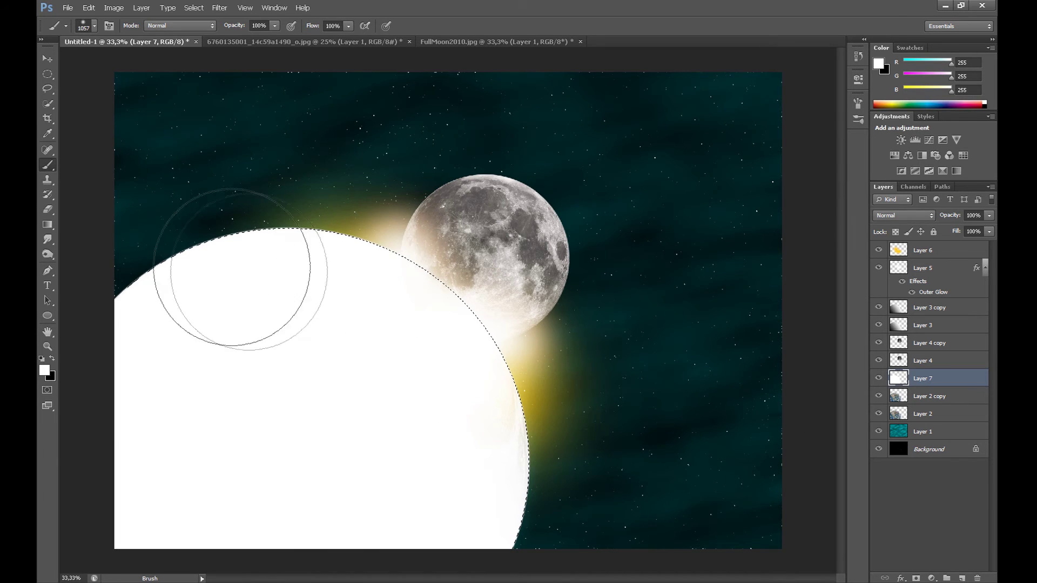
{"action": "left_click", "coordinate": [48, 74]}
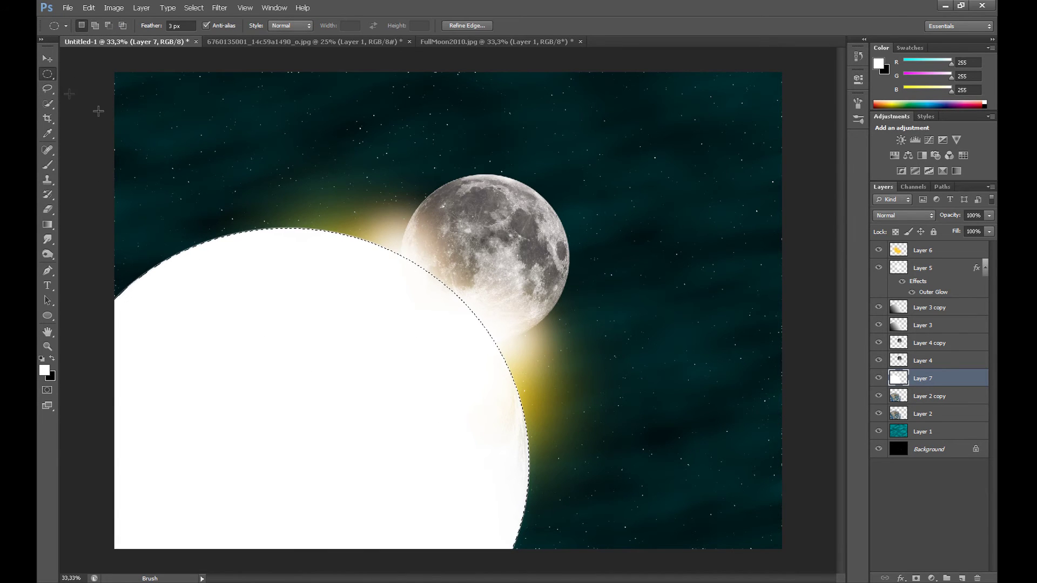
{"action": "right_click", "coordinate": [414, 334]}
{"action": "left_click", "coordinate": [437, 337]}
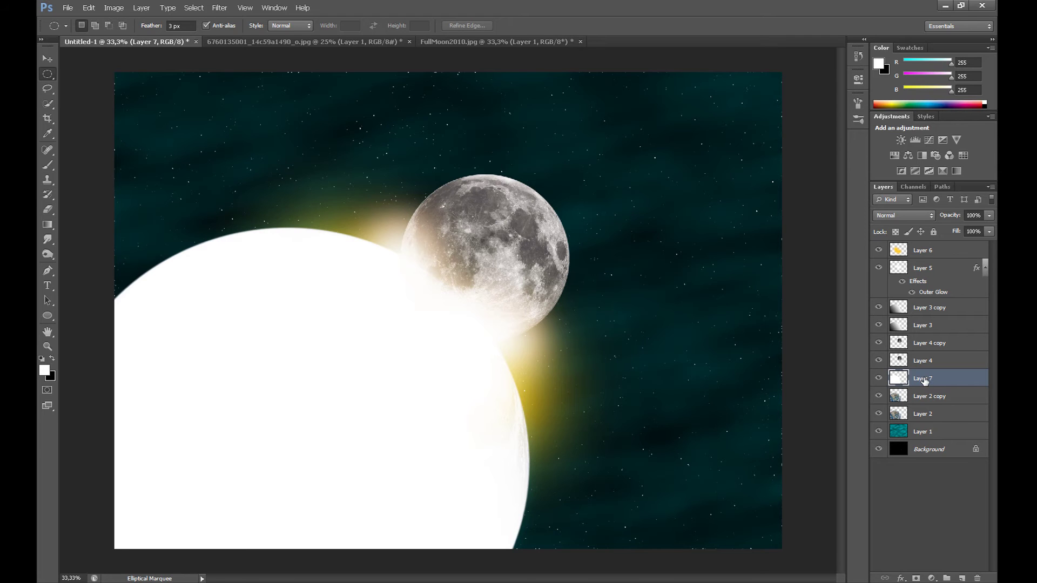
Move the white disc layer below the Earth layers and nudge it up-right.
{"action": "left_click_drag", "start_coordinate": [924, 380], "coordinate": [925, 425]}
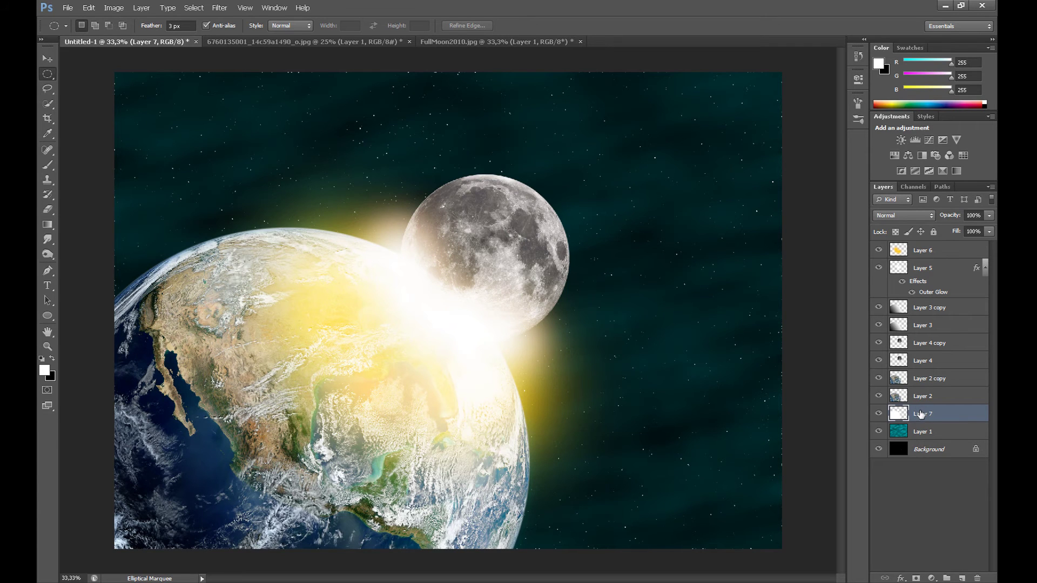
{"action": "left_click", "coordinate": [46, 60]}
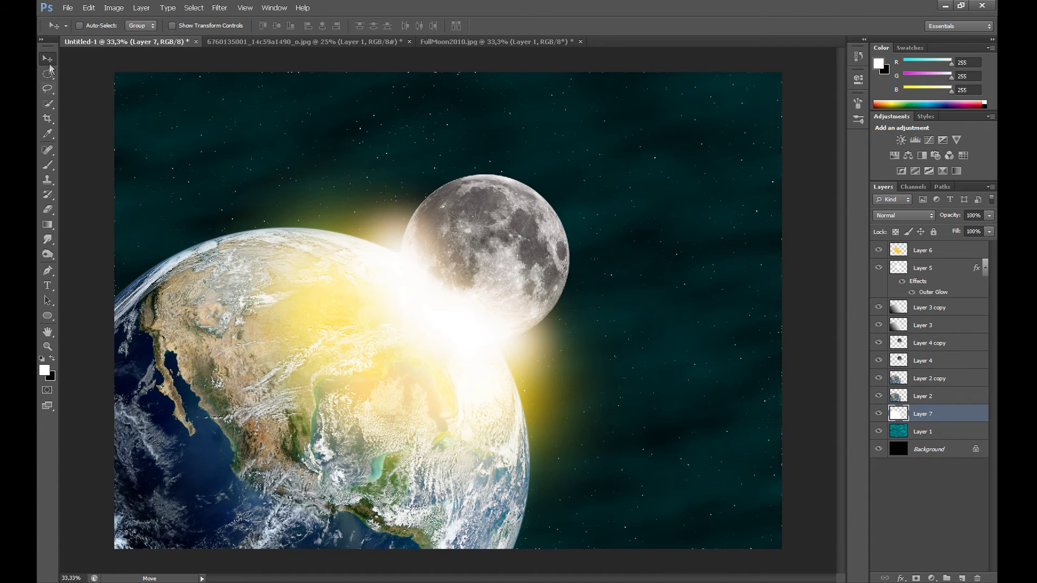
{"action": "left_click_drag", "start_coordinate": [261, 420], "coordinate": [270, 413]}
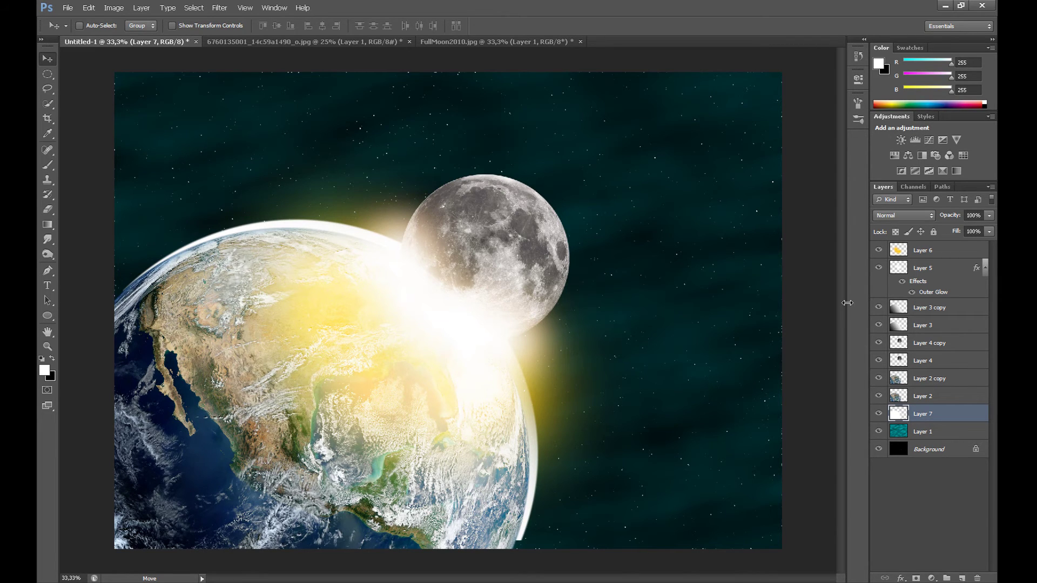
Soften the white disc with a Gaussian Blur of radius 72.1.
{"action": "left_click", "coordinate": [229, 9]}
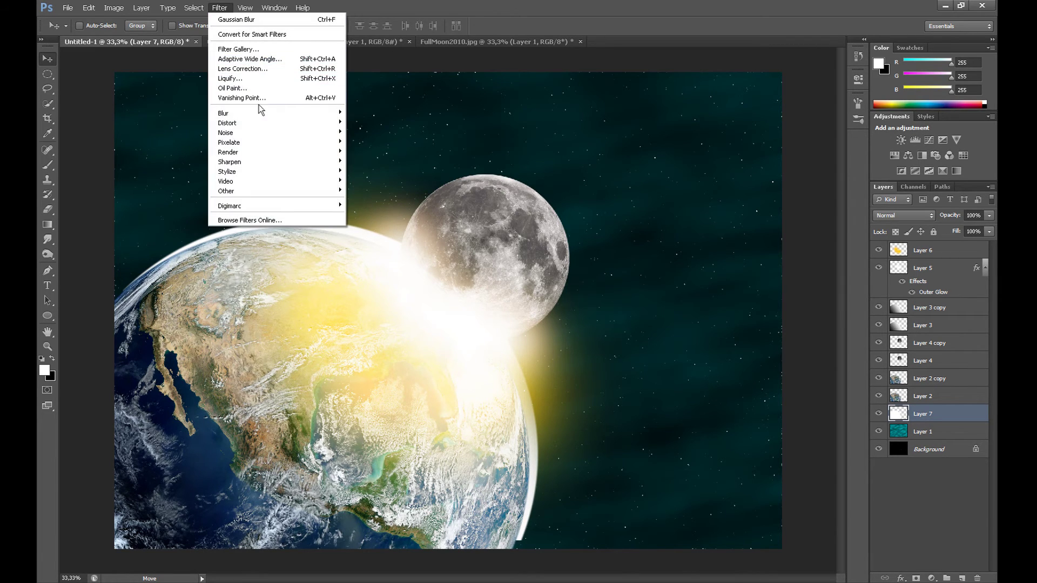
{"action": "mouse_move", "coordinate": [263, 115]}
{"action": "left_click", "coordinate": [373, 186]}
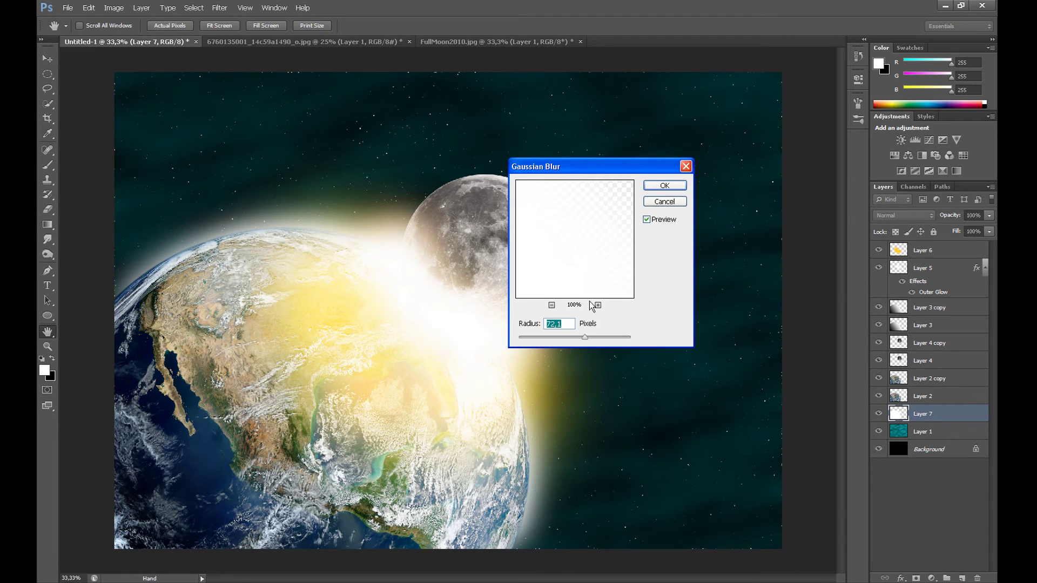
{"action": "left_click", "coordinate": [665, 186]}
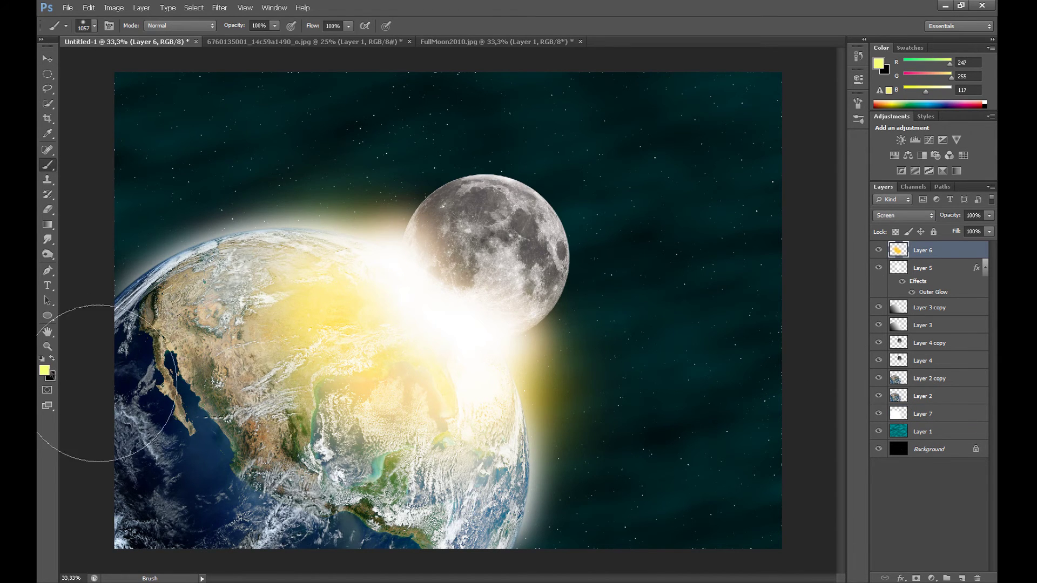
Paint a soft peach #ffaf75 (255/175/117) glow over the moon on a new Screen-mode layer.
{"action": "left_click", "coordinate": [960, 577]}
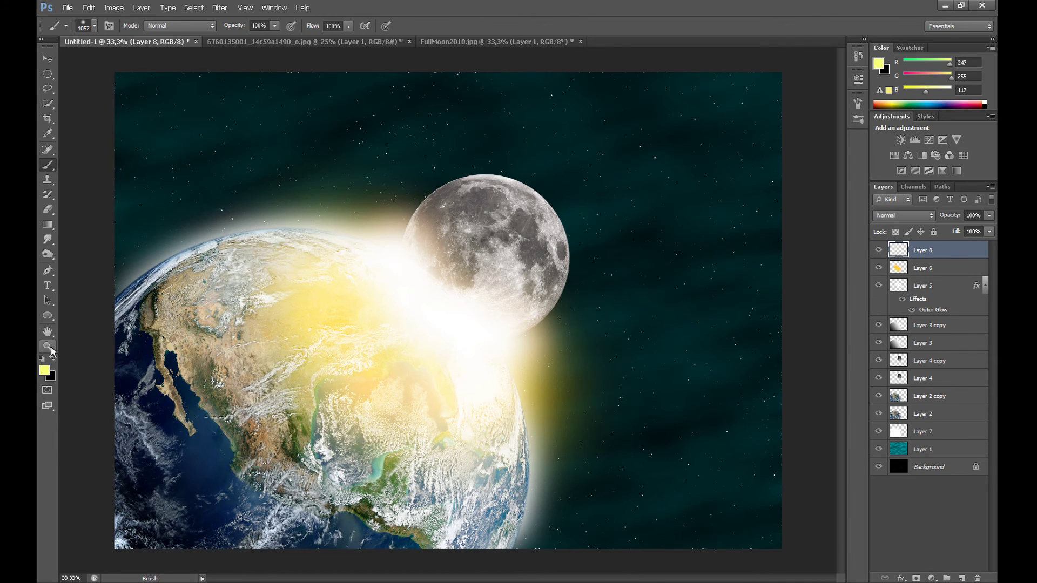
{"action": "left_click", "coordinate": [44, 370]}
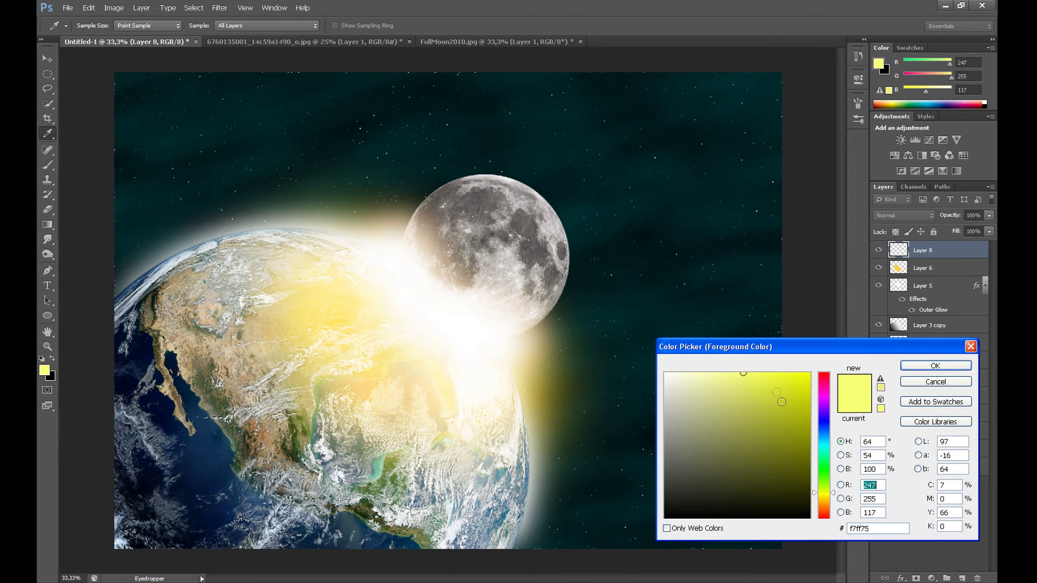
{"action": "left_click_drag", "start_coordinate": [821, 497], "coordinate": [822, 507]}
{"action": "left_click", "coordinate": [935, 365]}
{"action": "key", "text": "b"}
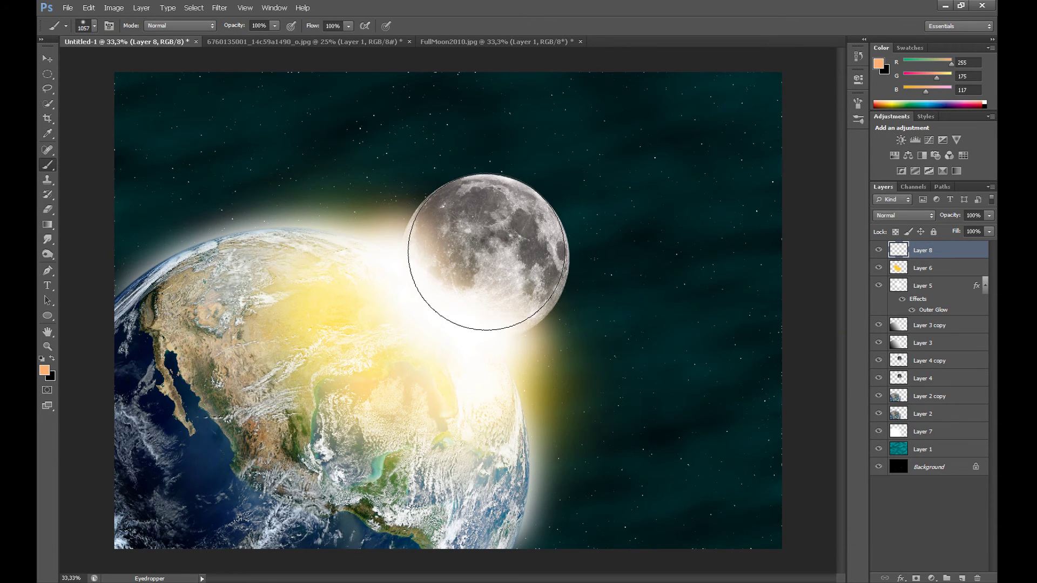
{"action": "left_click", "coordinate": [488, 252]}
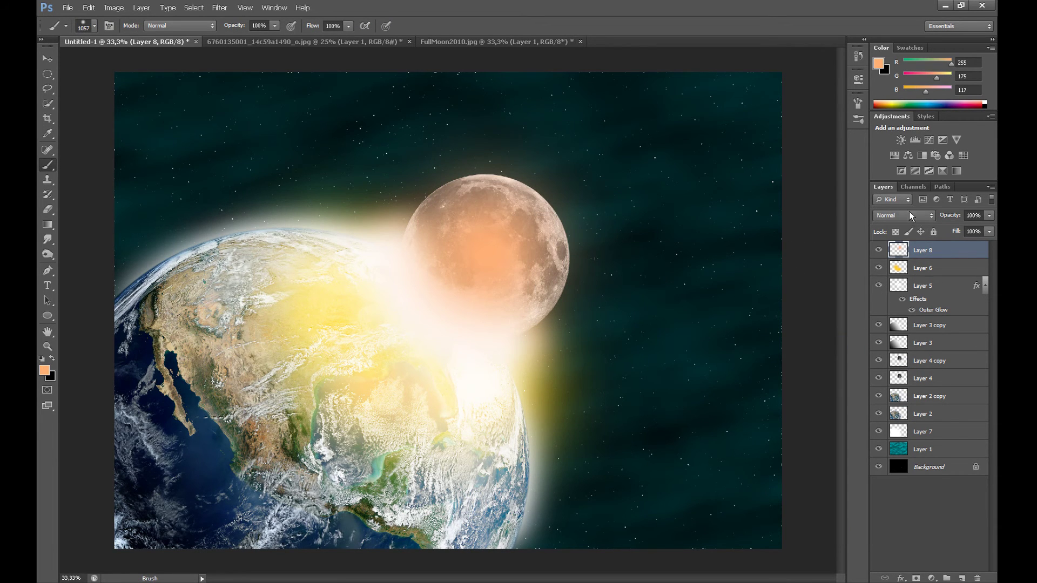
{"action": "left_click", "coordinate": [909, 215]}
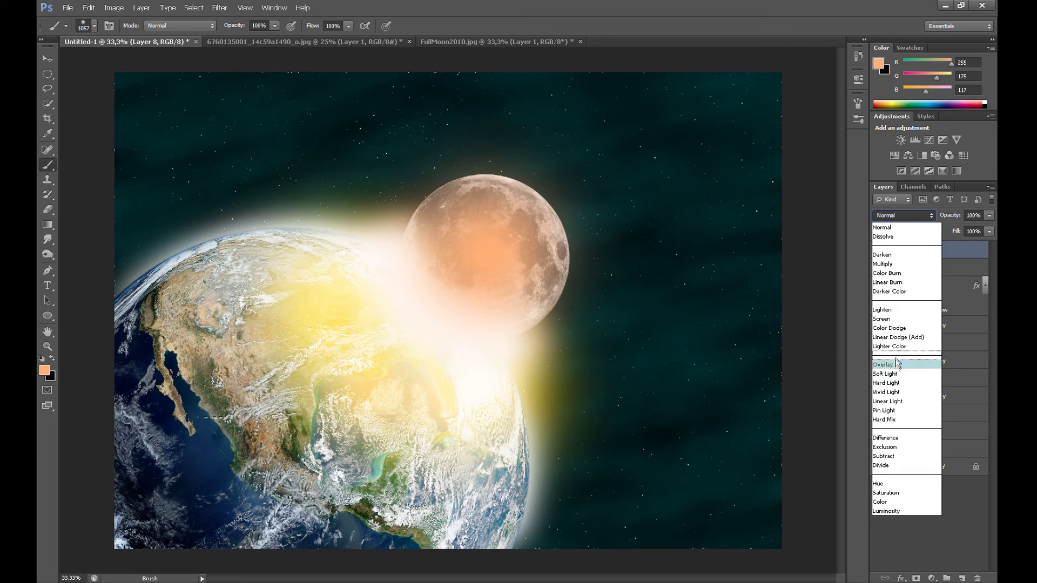
{"action": "left_click", "coordinate": [884, 318]}
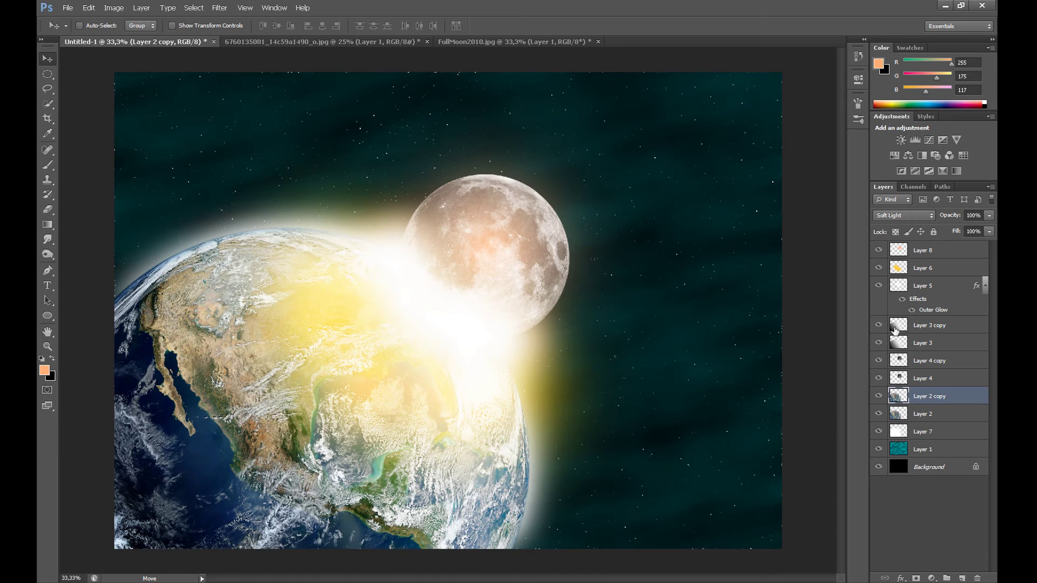
Add a black 000000 Solid Color fill layer above Layer 8, set to Lighten blending.
{"action": "left_click", "coordinate": [943, 253]}
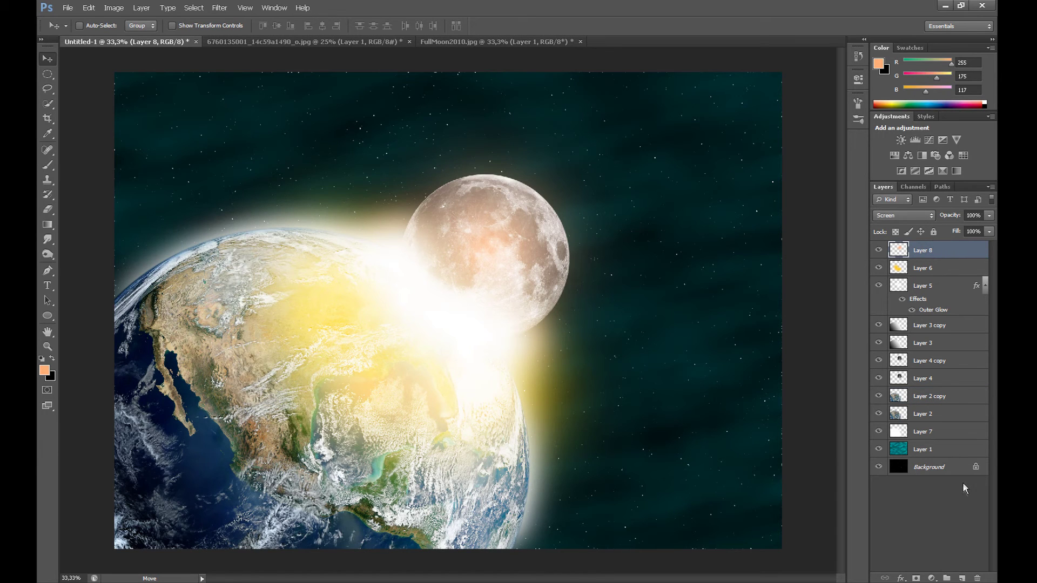
{"action": "left_click", "coordinate": [964, 579]}
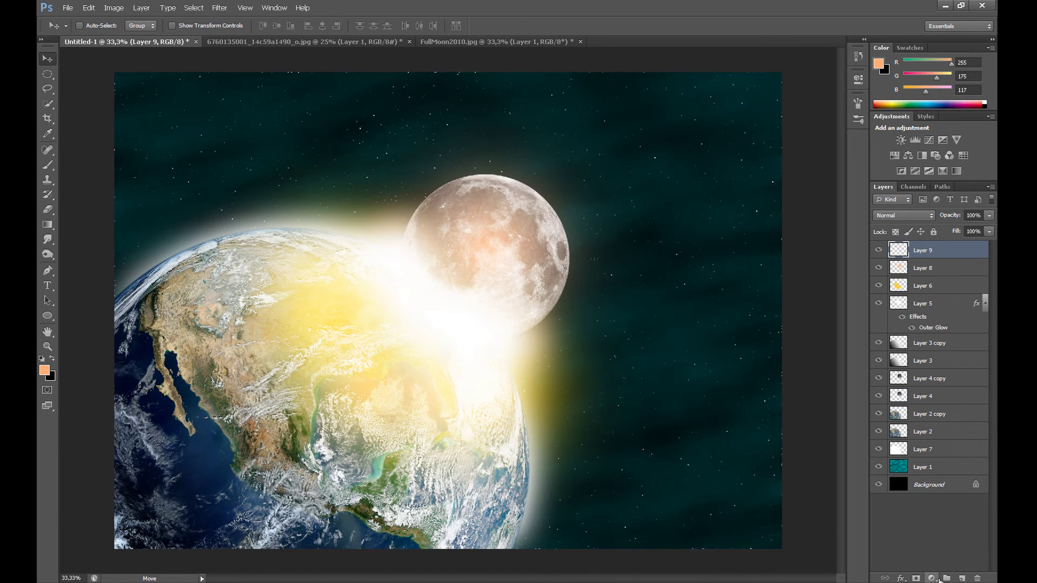
{"action": "left_click", "coordinate": [933, 578]}
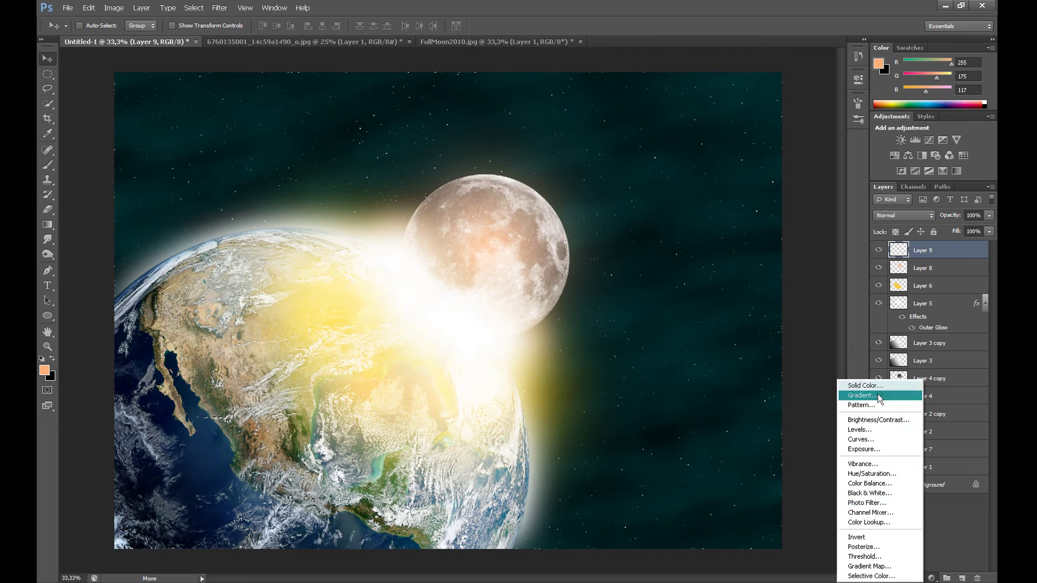
{"action": "left_click", "coordinate": [864, 386]}
{"action": "left_click", "coordinate": [666, 518]}
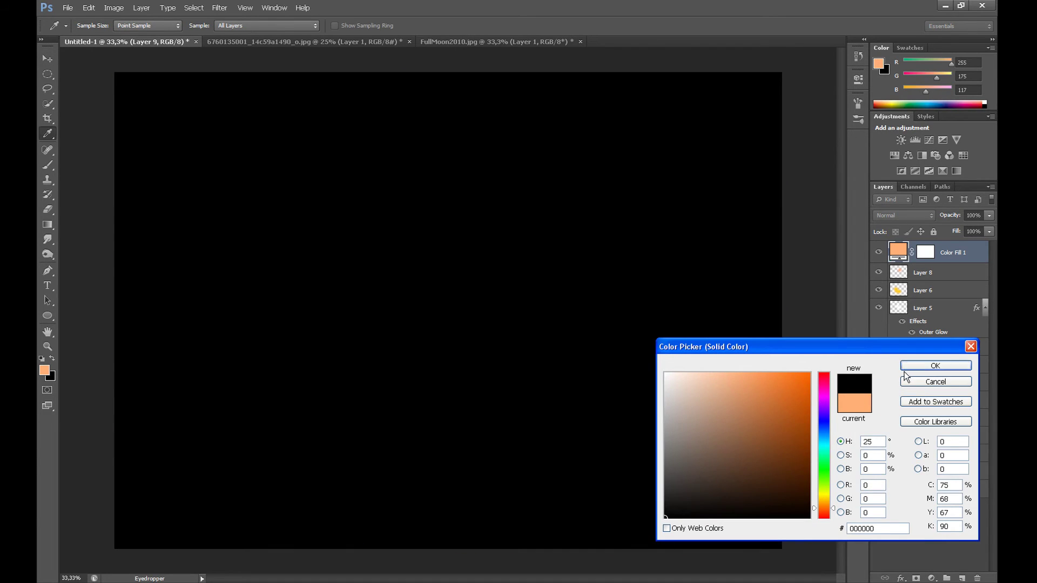
{"action": "left_click", "coordinate": [905, 369]}
{"action": "key", "text": "v"}
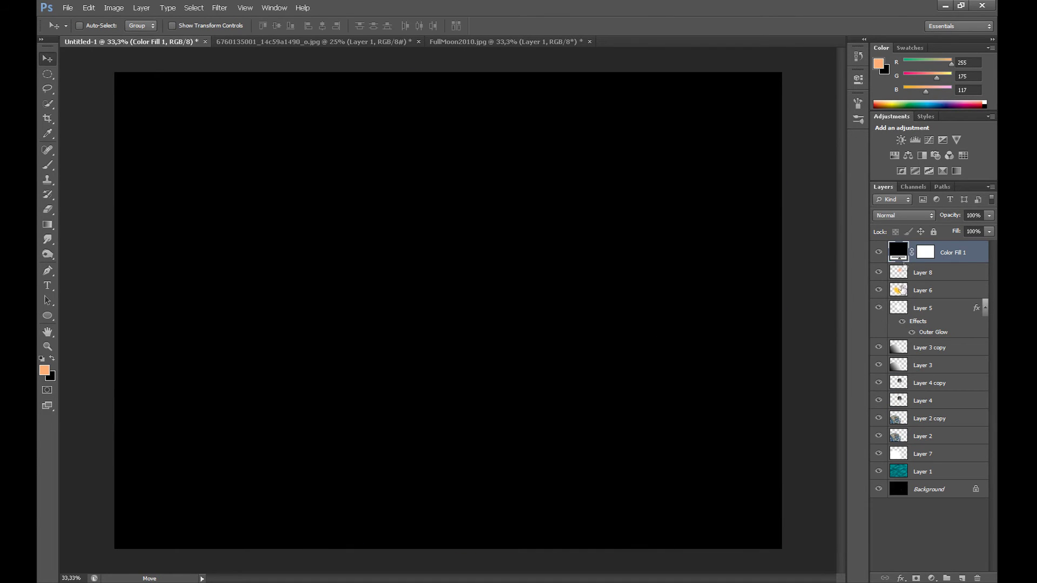
{"action": "left_click", "coordinate": [917, 216]}
{"action": "left_click", "coordinate": [895, 308]}
Rasterize Color Fill 1 and render a 50-300mm Zoom lens flare at 131% brightness.
{"action": "left_click", "coordinate": [220, 8]}
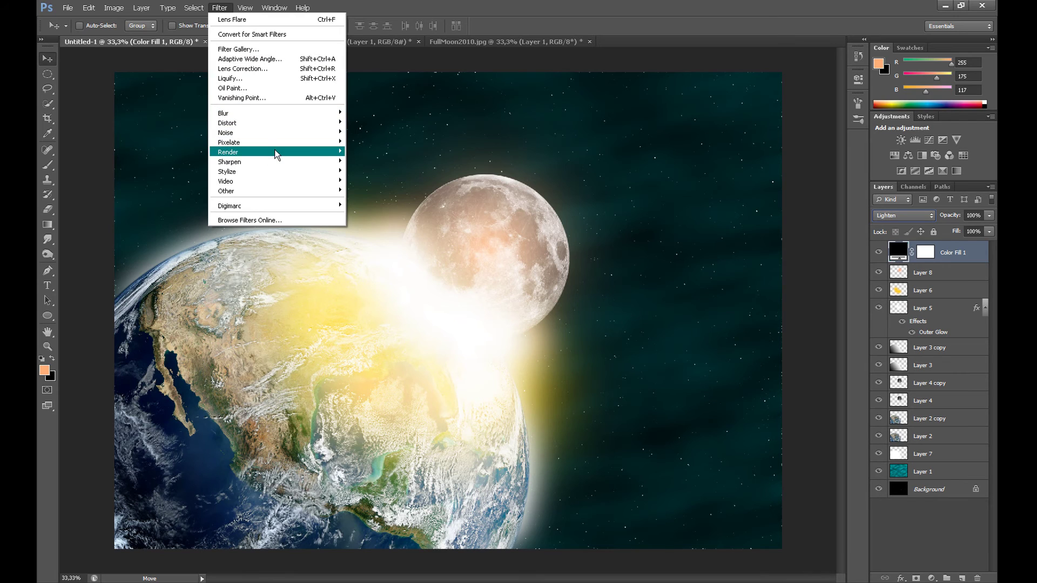
{"action": "mouse_move", "coordinate": [276, 153]}
{"action": "left_click", "coordinate": [371, 181]}
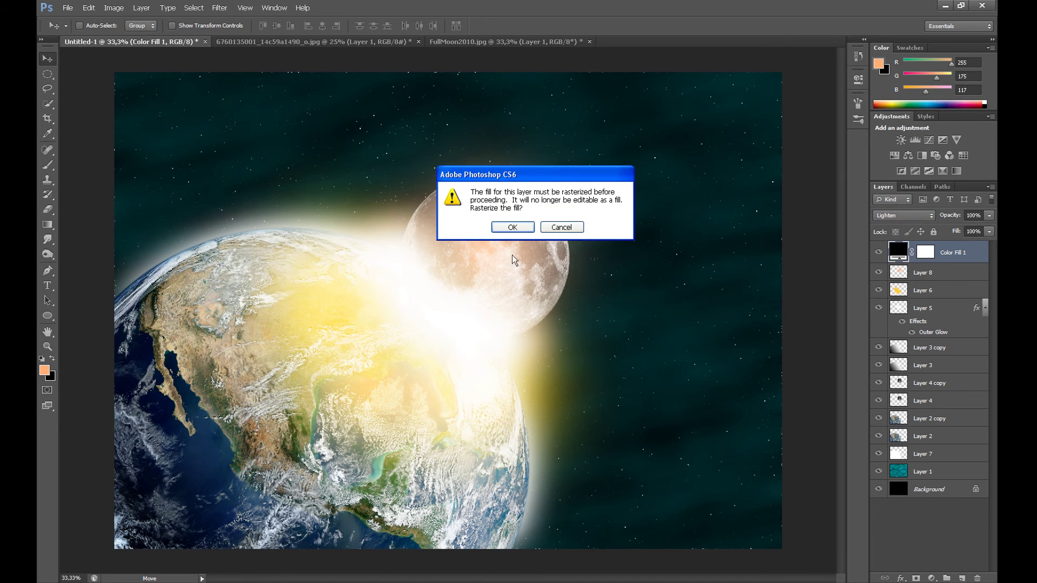
{"action": "left_click", "coordinate": [520, 226]}
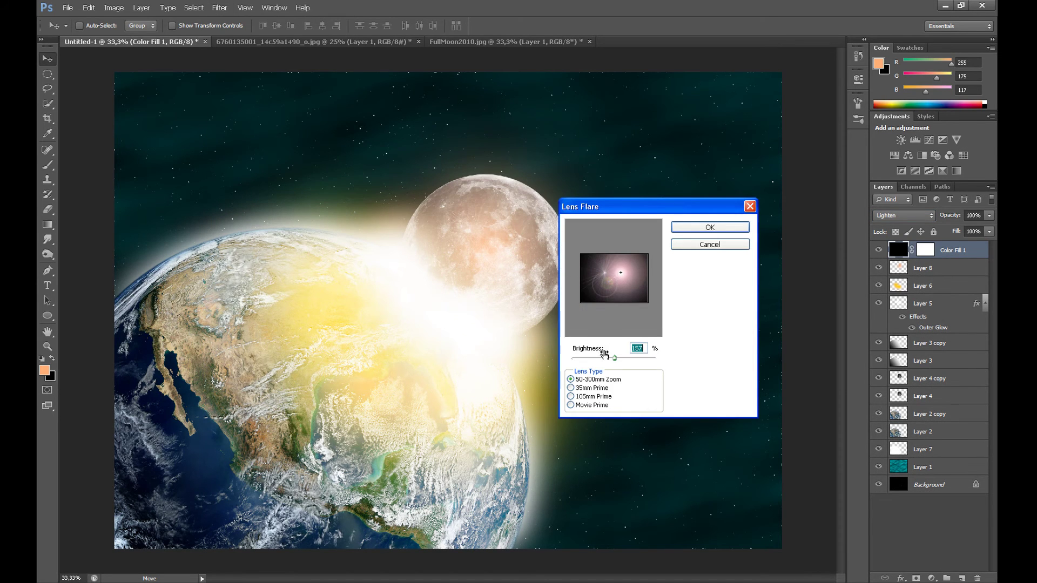
{"action": "left_click_drag", "start_coordinate": [611, 358], "coordinate": [611, 358]}
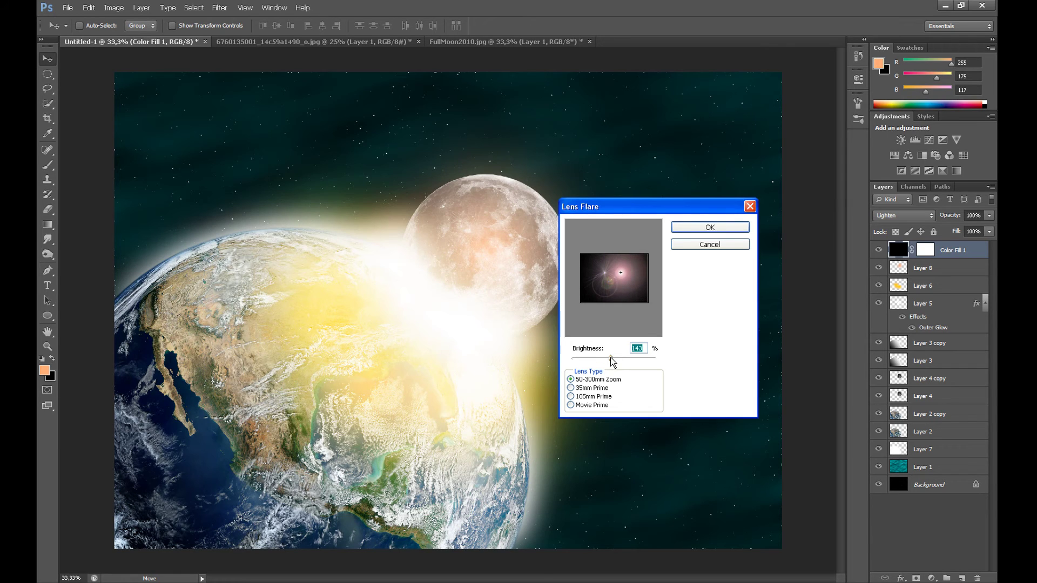
{"action": "left_click", "coordinate": [593, 398]}
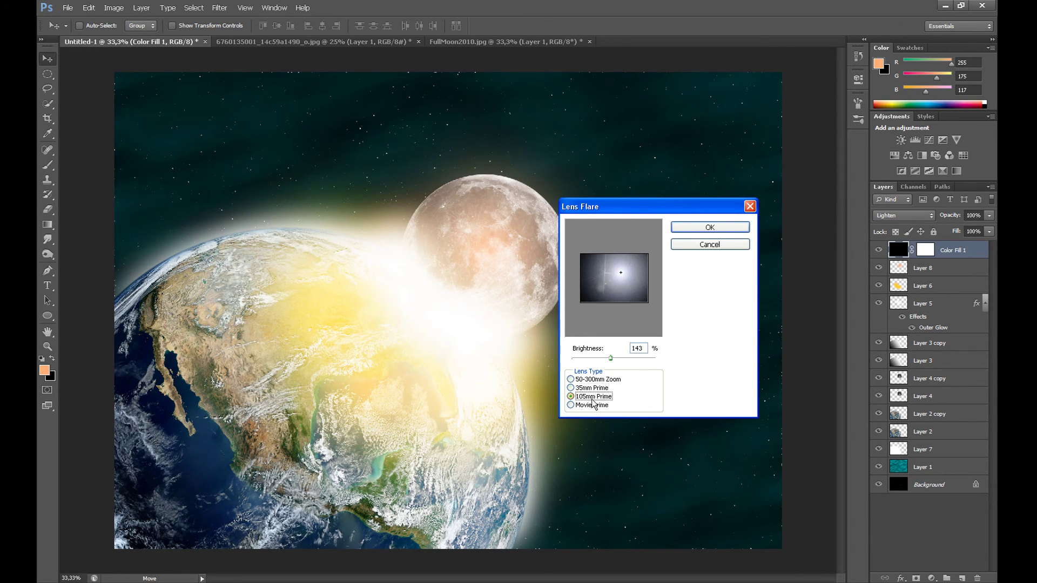
{"action": "left_click", "coordinate": [593, 404]}
{"action": "left_click", "coordinate": [593, 380]}
{"action": "left_click", "coordinate": [611, 359]}
{"action": "left_click_drag", "start_coordinate": [610, 359], "coordinate": [610, 358]}
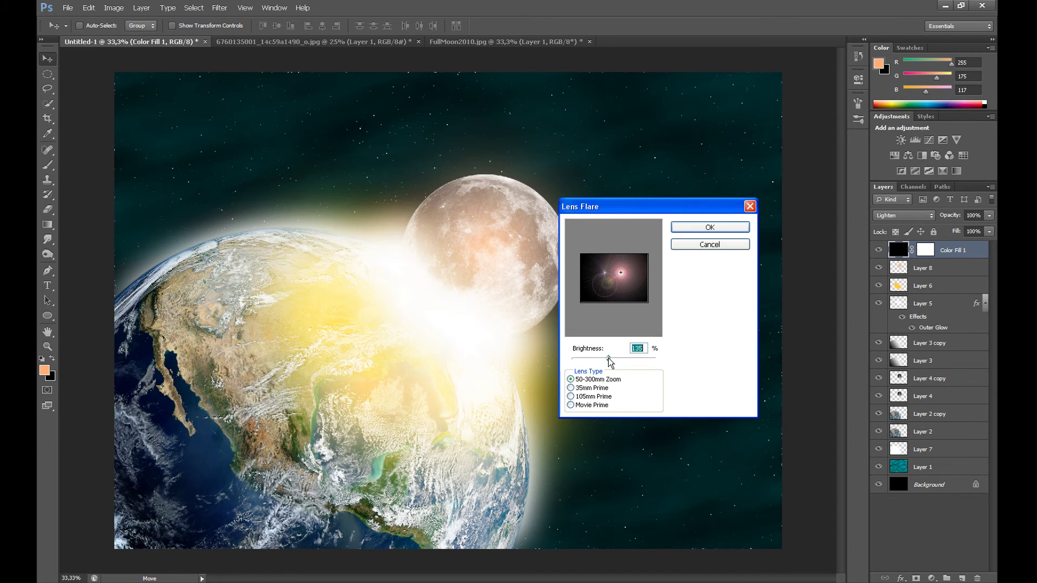
{"action": "left_click", "coordinate": [709, 228]}
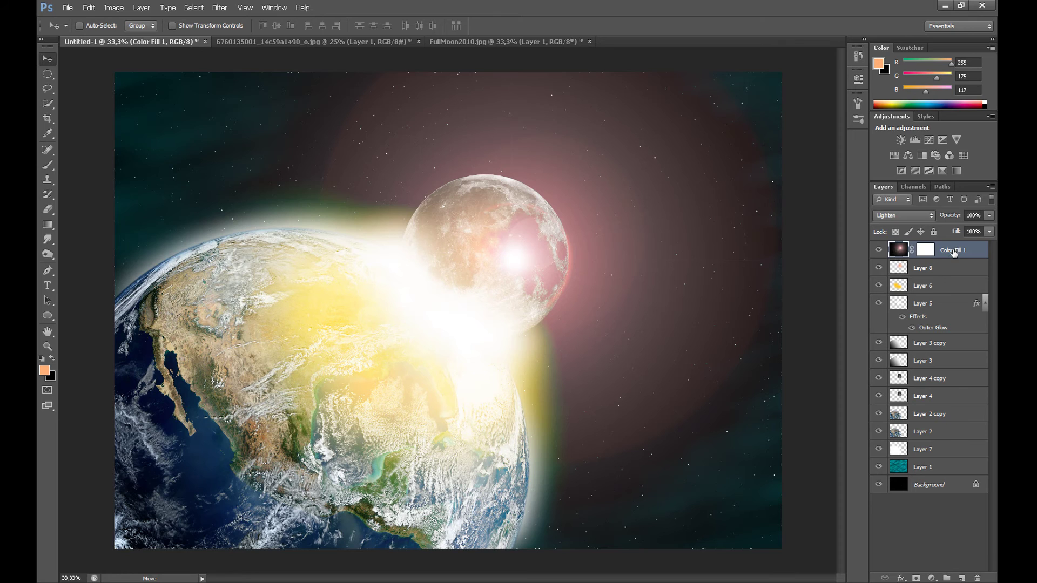
Move Color Fill 1 just above Layer 1 and lower its opacity to 70%.
{"action": "left_click_drag", "start_coordinate": [956, 252], "coordinate": [944, 475]}
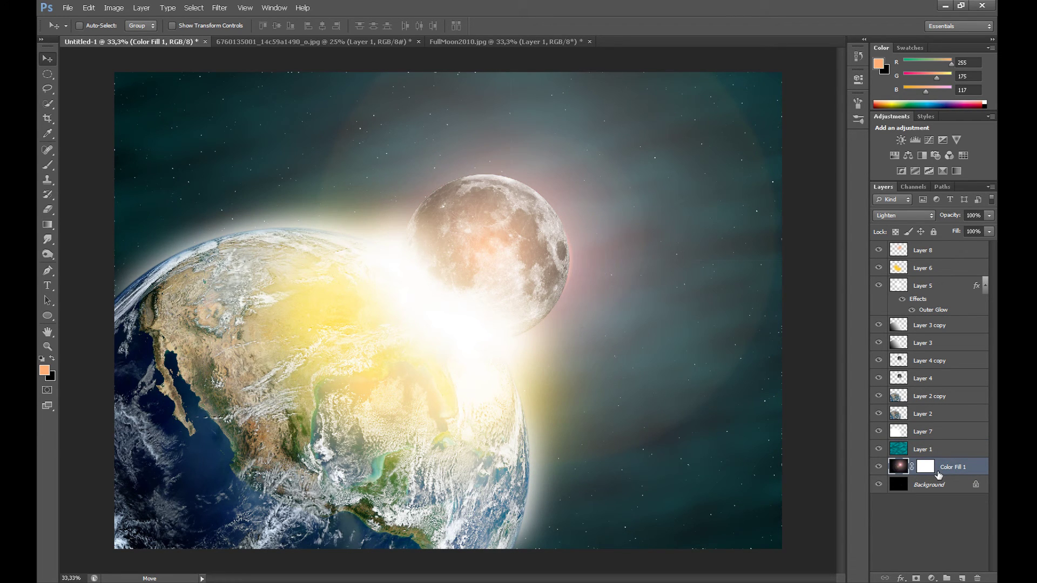
{"action": "left_click_drag", "start_coordinate": [944, 469], "coordinate": [943, 444]}
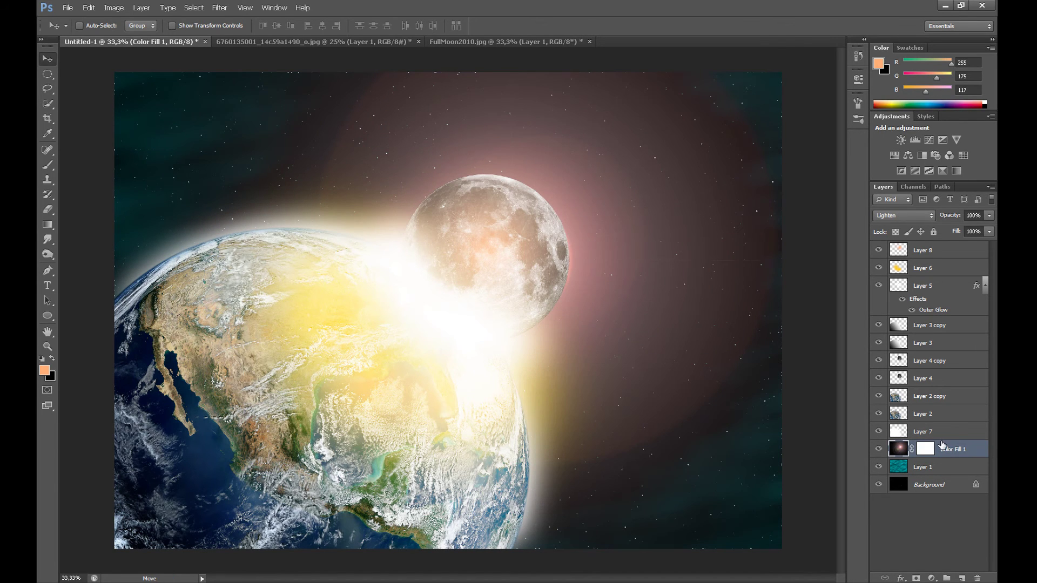
{"action": "left_click", "coordinate": [986, 216]}
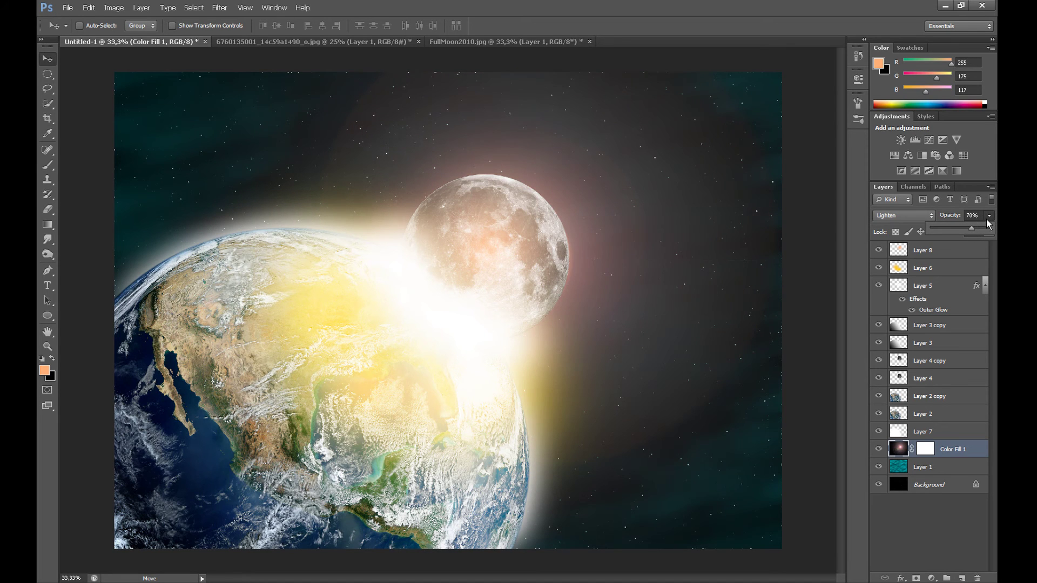
{"action": "left_click", "coordinate": [943, 252]}
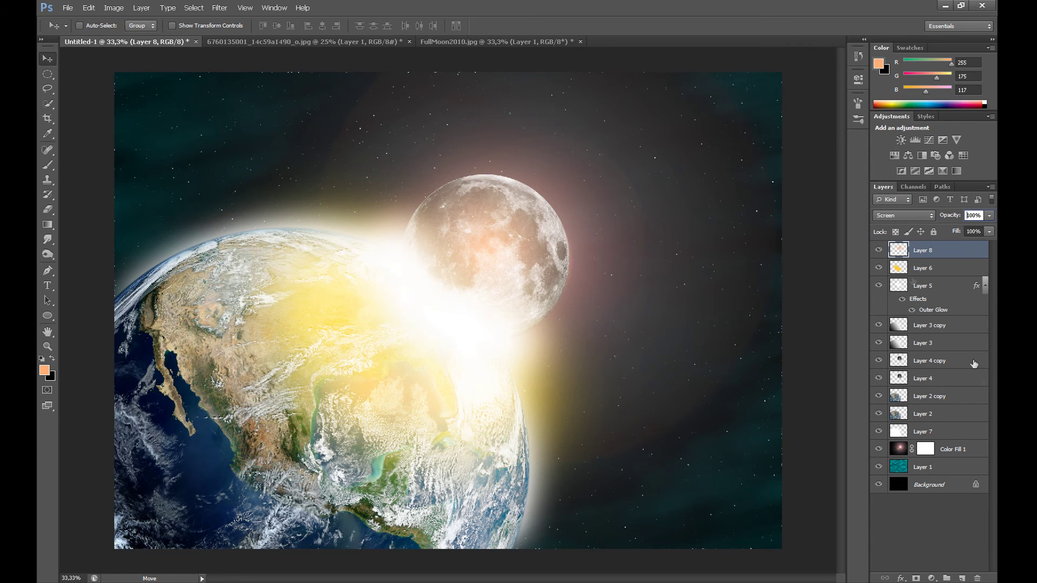
Insert a new empty Layer 9 between Color Fill 1 and Layer 1, with the Brush tool ready.
{"action": "left_click", "coordinate": [965, 579]}
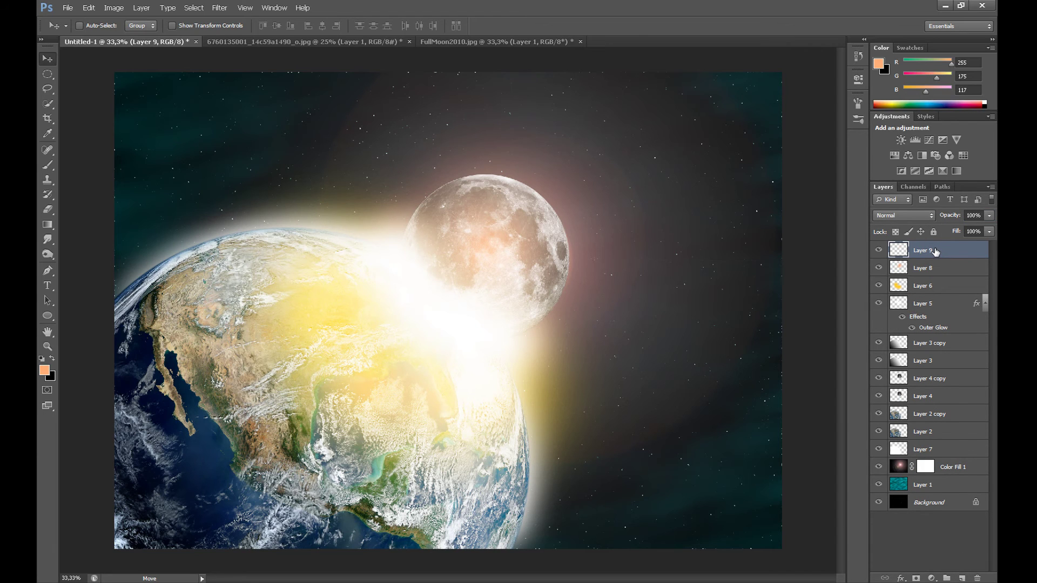
{"action": "left_click_drag", "start_coordinate": [936, 252], "coordinate": [944, 474]}
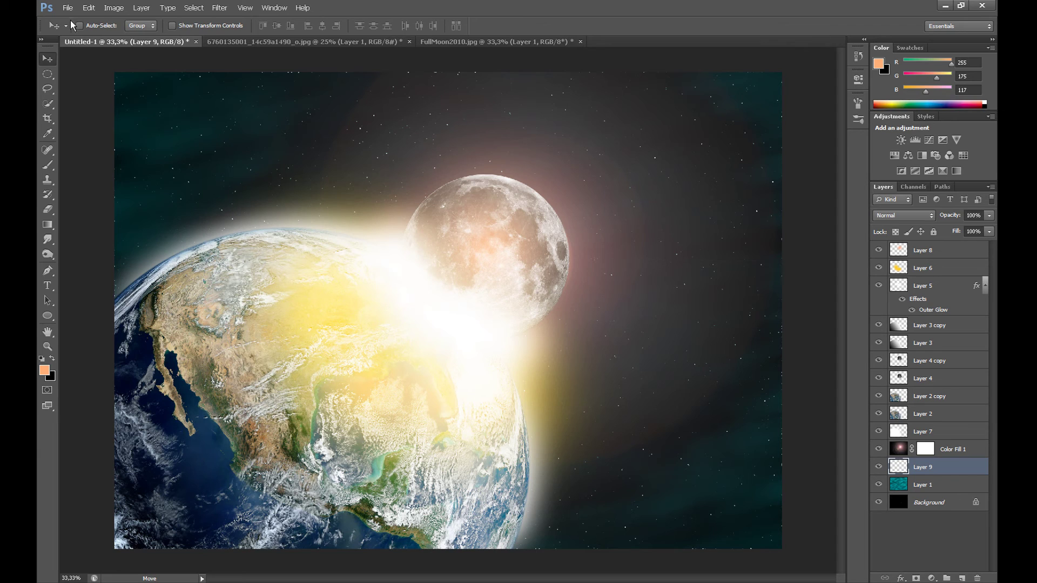
{"action": "key", "text": "b"}
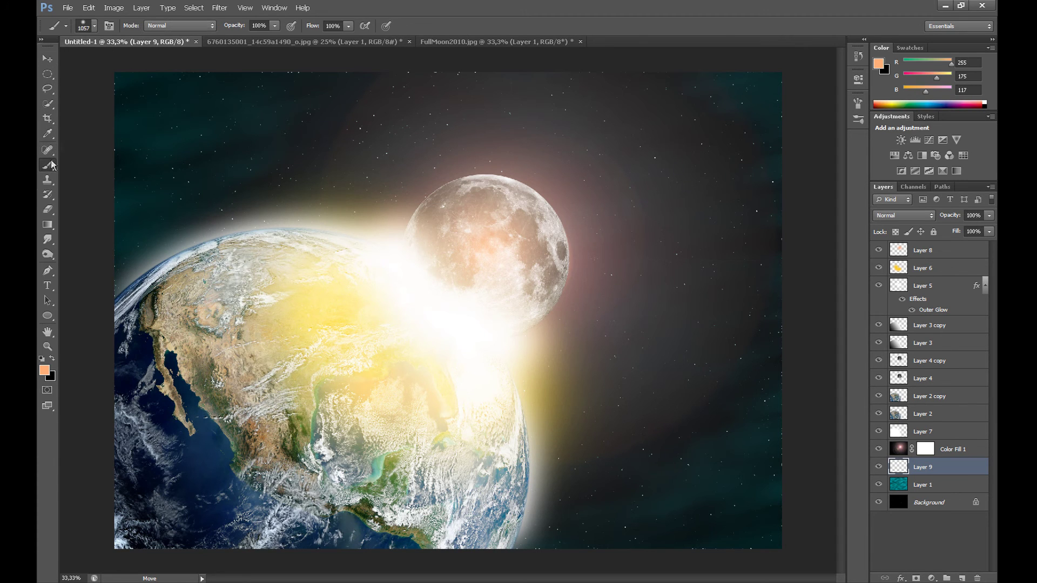
{"action": "left_click", "coordinate": [85, 28]}
{"action": "mouse_move", "coordinate": [163, 118]}
{"action": "left_mouse_down"}
{"action": "mouse_move", "coordinate": [164, 135]}
{"action": "mouse_move", "coordinate": [124, 146]}
{"action": "left_mouse_up"}
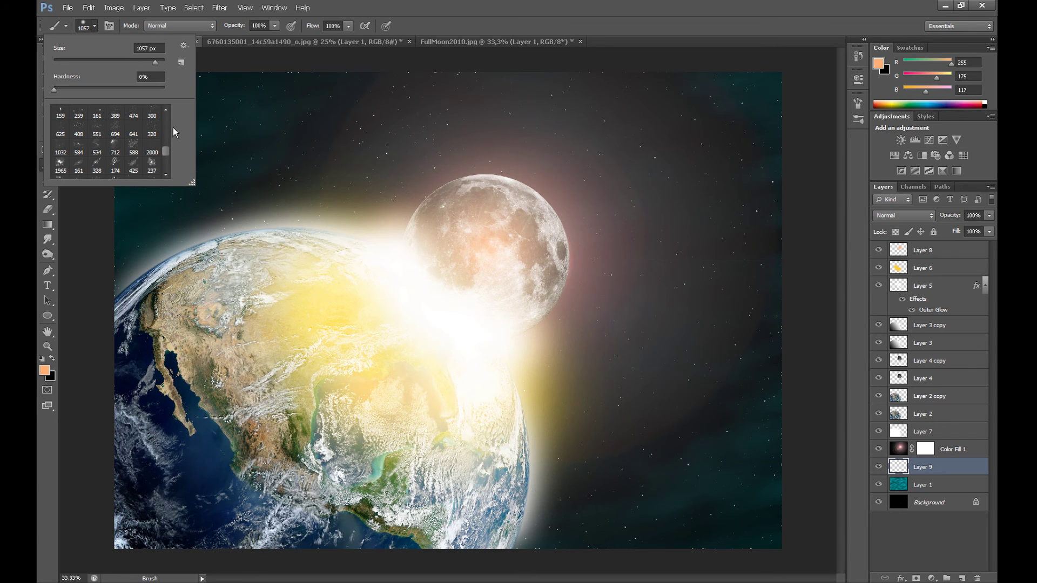
Load stars_and_blinks_artshare.ru.abr from the stars-brush folder into the brush presets.
{"action": "left_click", "coordinate": [184, 46]}
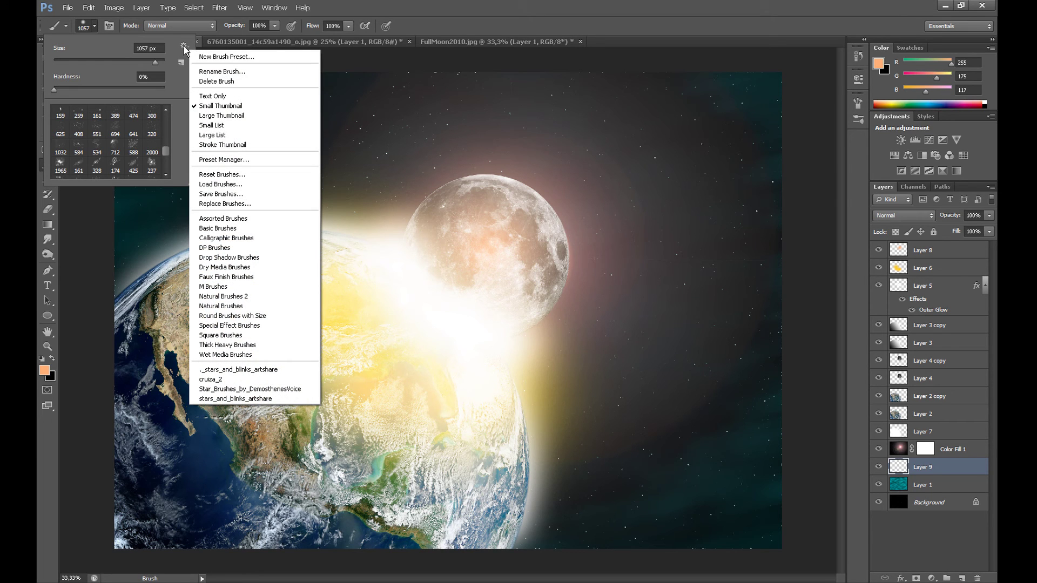
{"action": "left_click", "coordinate": [243, 186]}
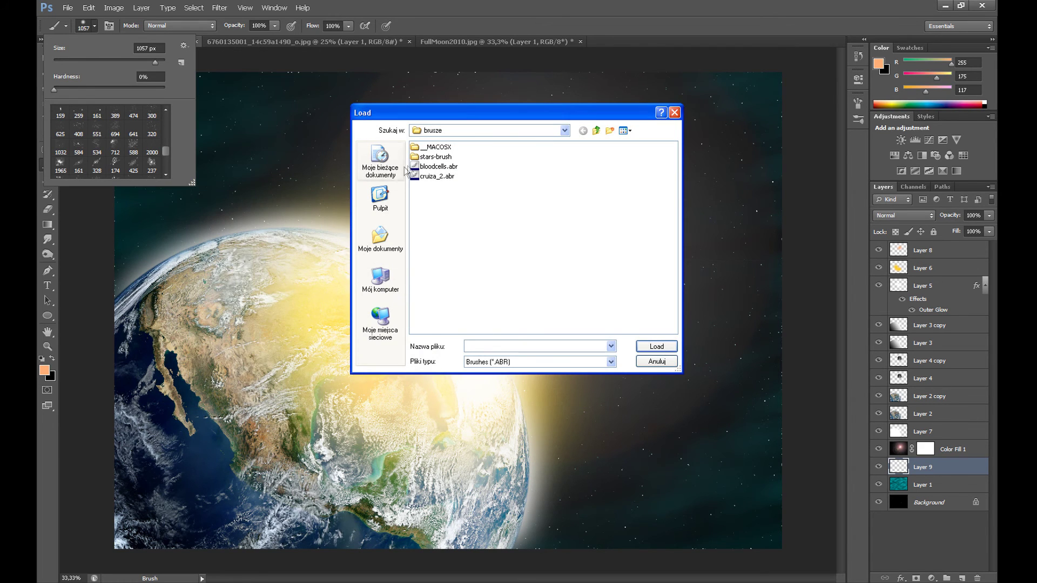
{"action": "double_click", "coordinate": [436, 156]}
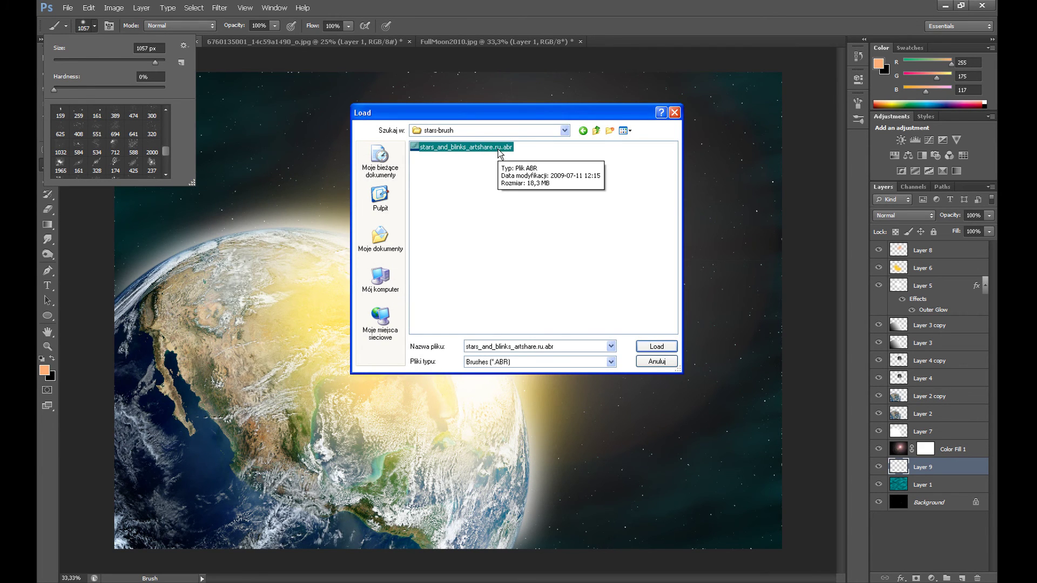
{"action": "left_click", "coordinate": [656, 346]}
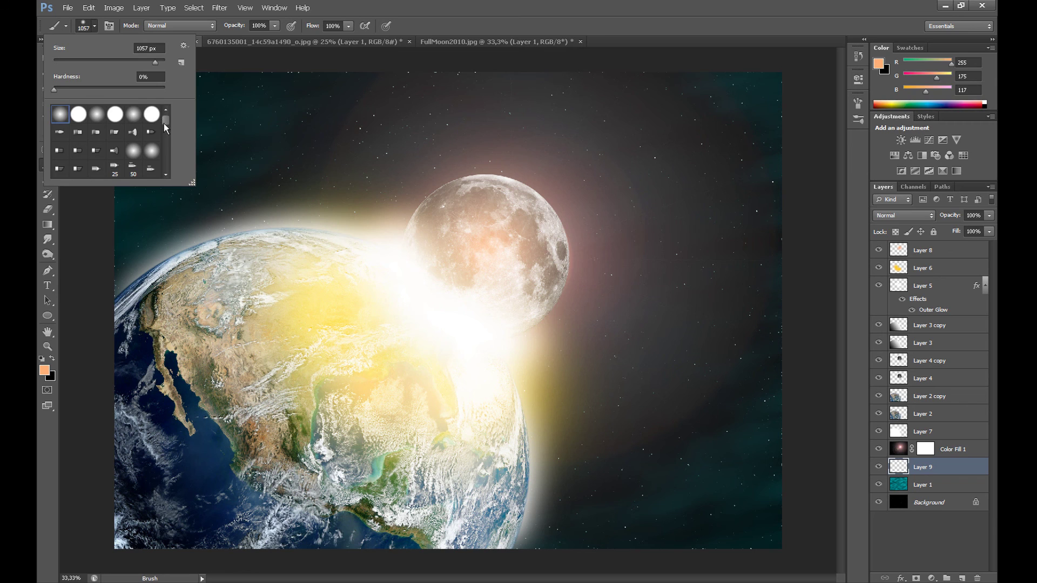
{"action": "left_click_drag", "start_coordinate": [164, 124], "coordinate": [164, 160]}
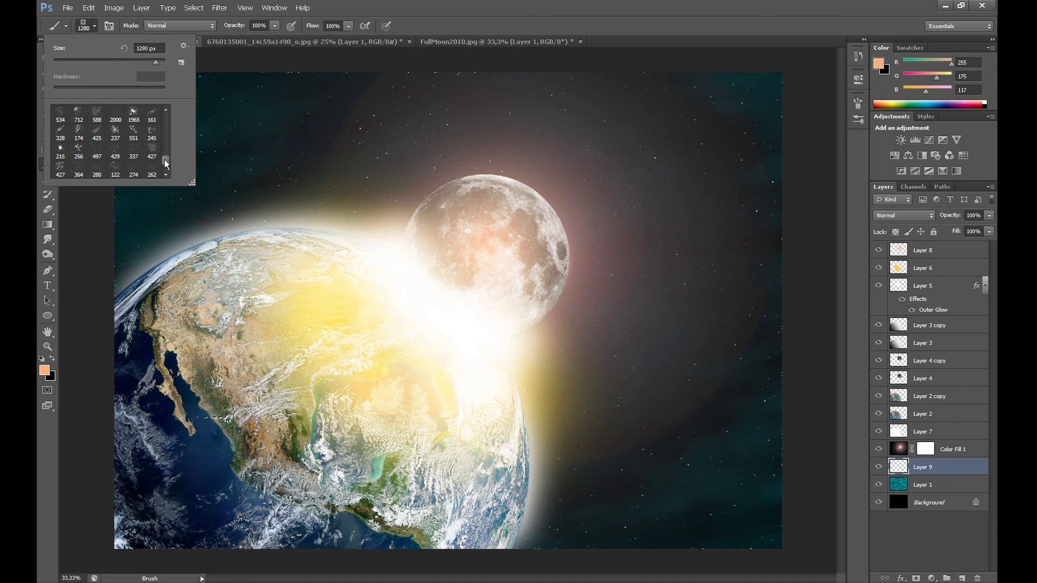
Set the foreground colour to white and move Layer 9 below Layer 1 with Ctrl+[.
{"action": "key", "text": "i"}
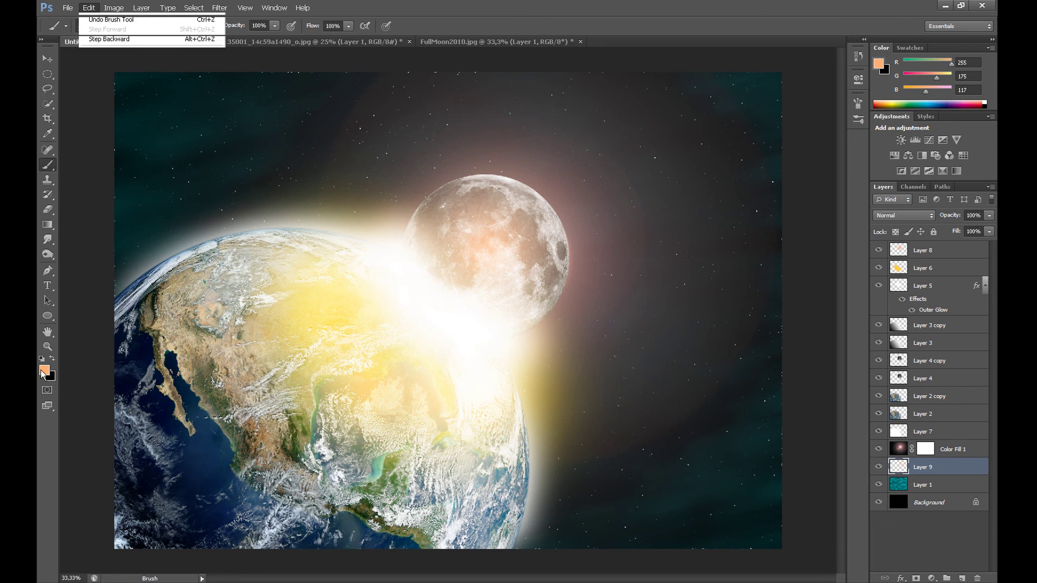
{"action": "left_click", "coordinate": [45, 370]}
{"action": "left_click", "coordinate": [665, 373]}
{"action": "left_click", "coordinate": [935, 366]}
{"action": "key", "text": "b"}
{"action": "key", "text": "ctrl+bracketleft"}
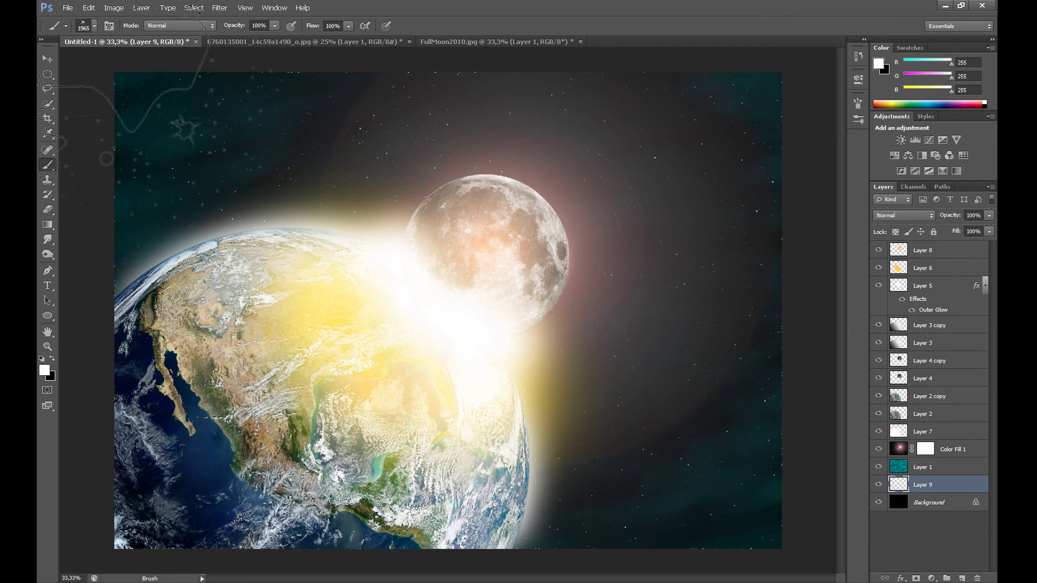
Stamp a large star-sparkle cluster right of the Moon and a 712 px glint up-left of it.
{"action": "left_click", "coordinate": [91, 25]}
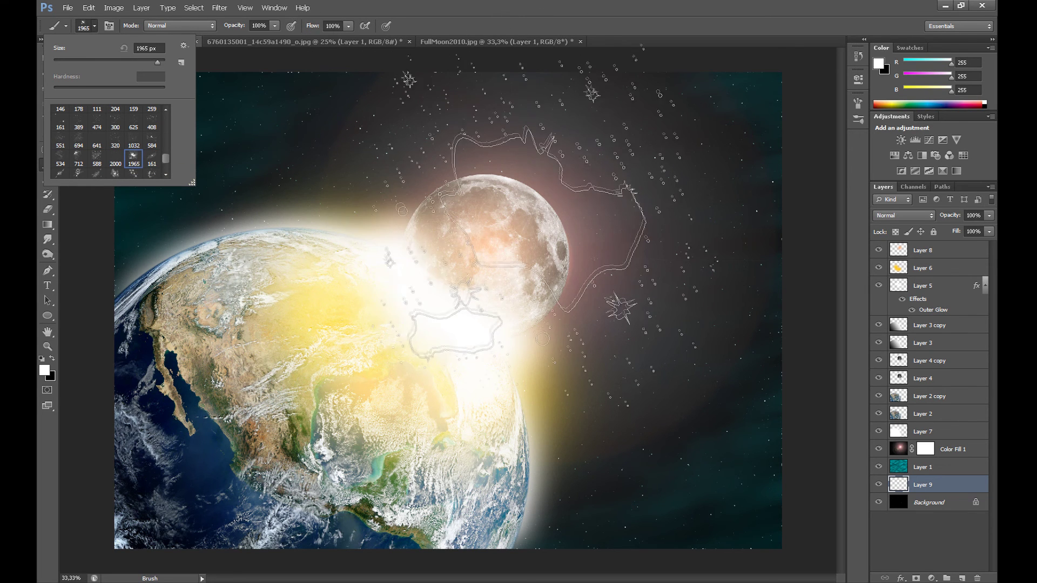
{"action": "left_click", "coordinate": [594, 311]}
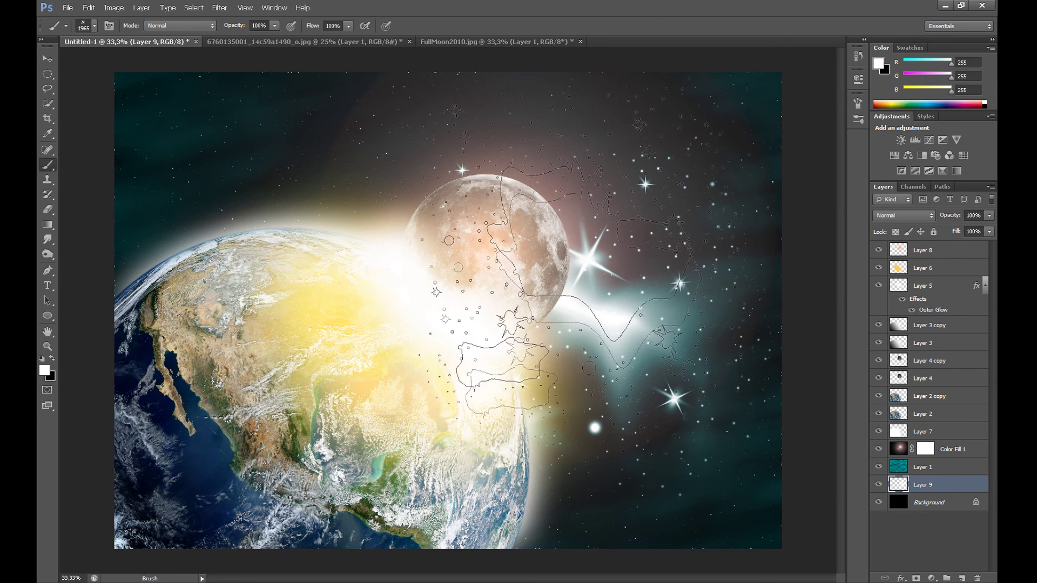
{"action": "left_click", "coordinate": [93, 26]}
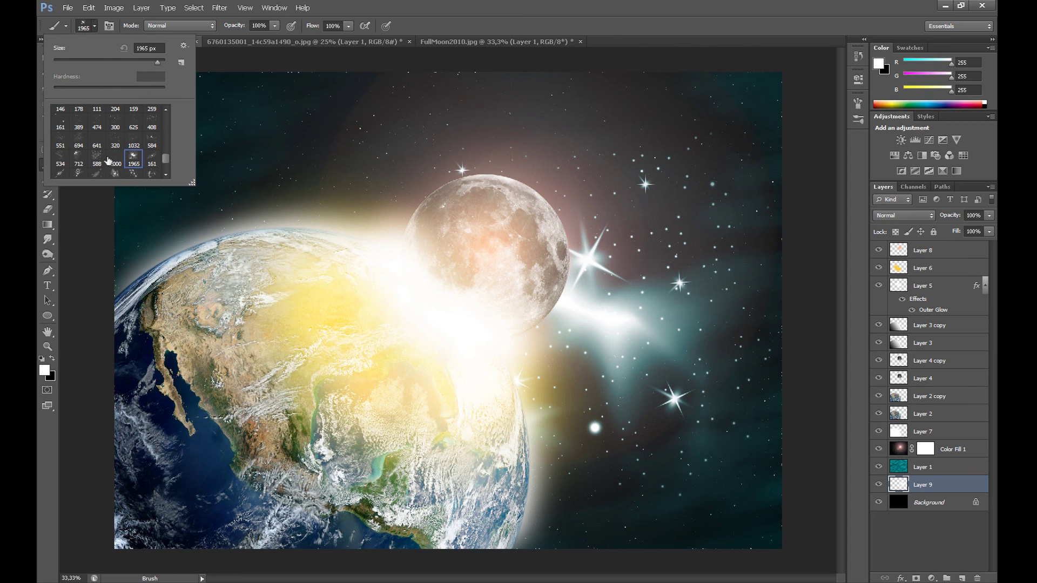
{"action": "left_click", "coordinate": [81, 159]}
{"action": "key", "text": "Return"}
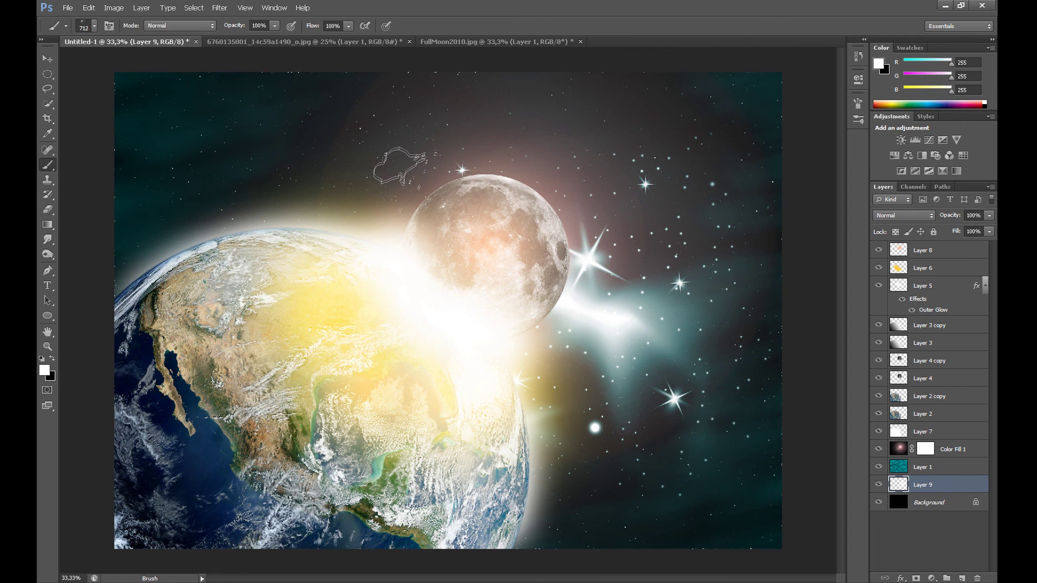
{"action": "left_click", "coordinate": [399, 208]}
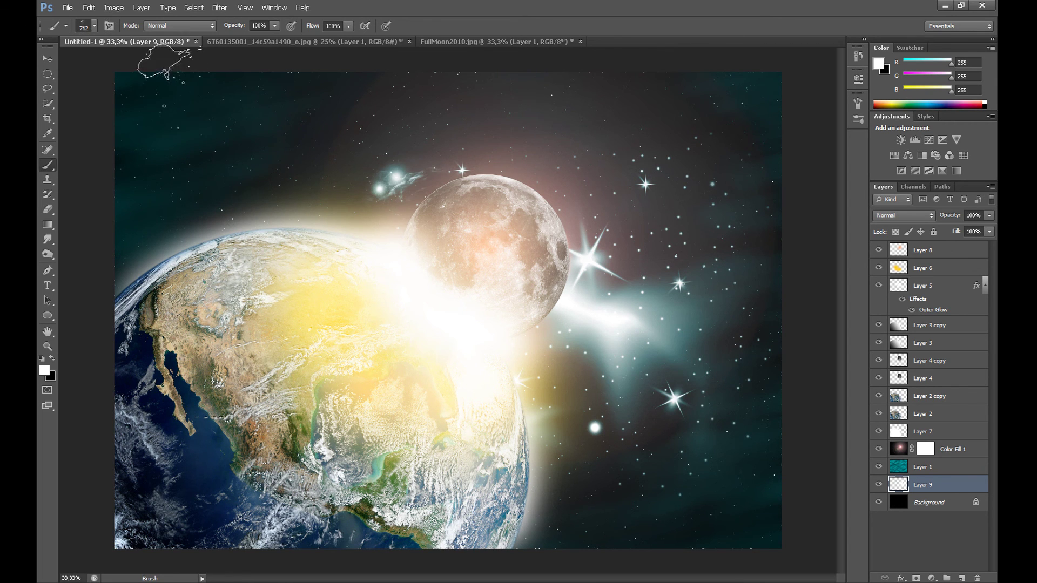
Choose the 600 px spray brush from the brush presets.
{"action": "left_click", "coordinate": [93, 26]}
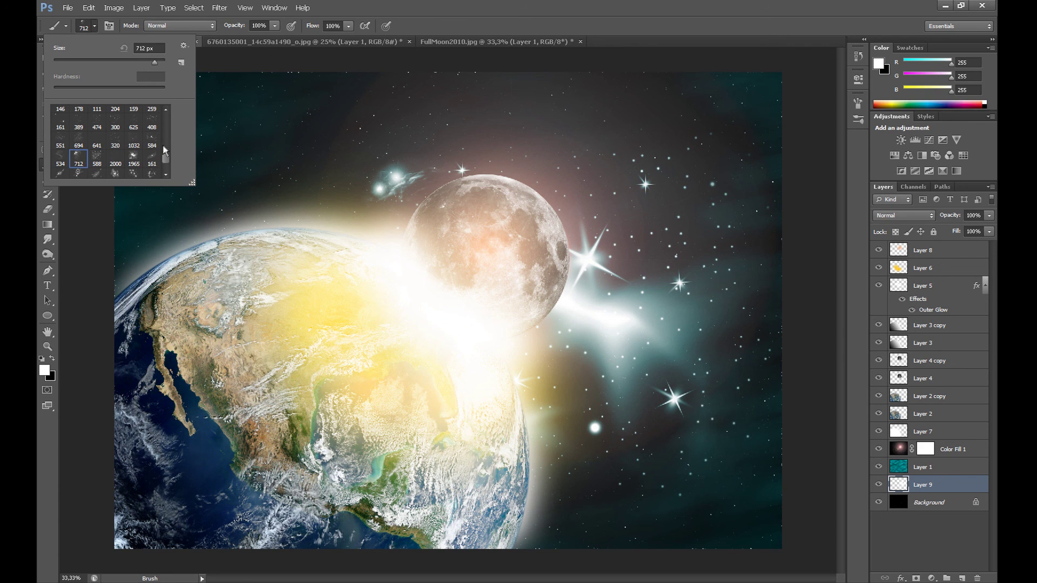
{"action": "left_click", "coordinate": [134, 142]}
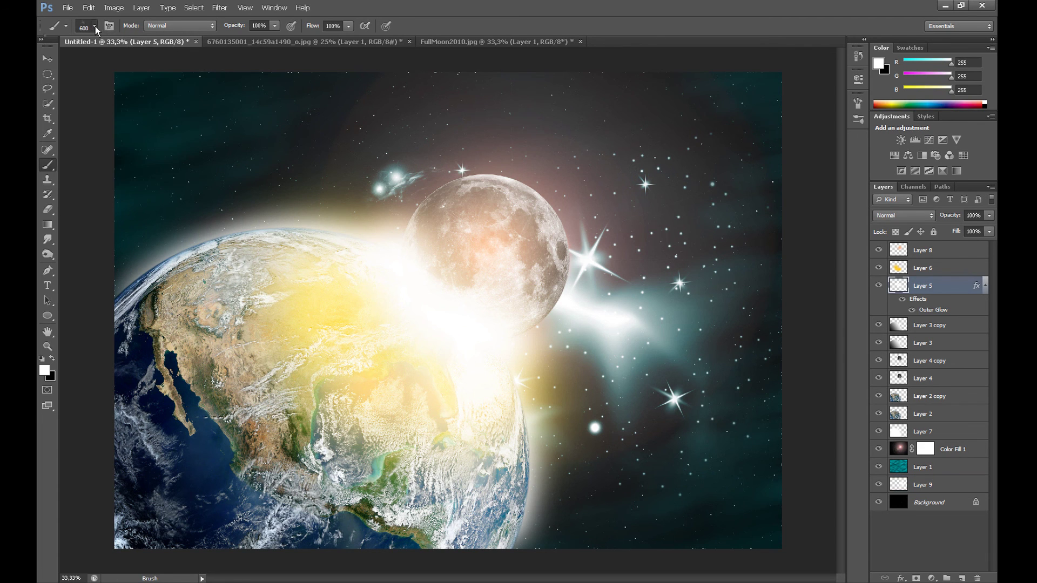
{"action": "left_click", "coordinate": [94, 26]}
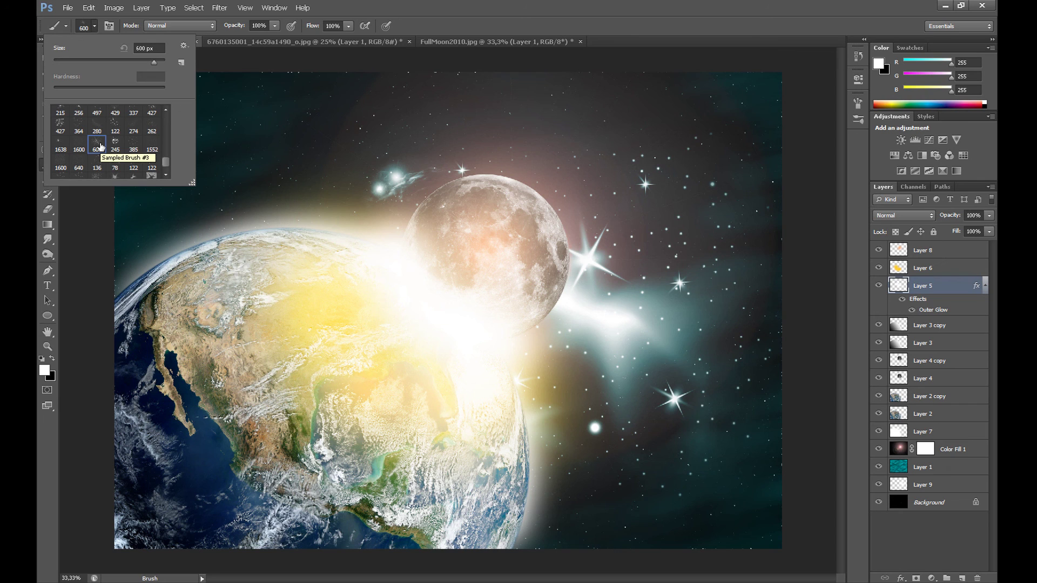
{"action": "left_click", "coordinate": [95, 25]}
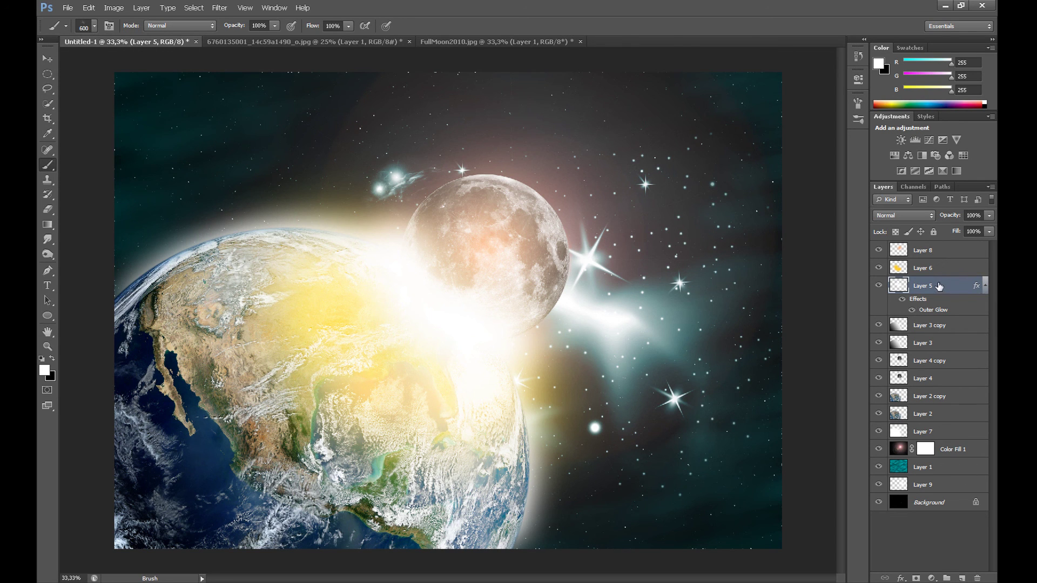
On a new Layer 10 above Layer 5, paint white spray bursts around the Earth–Moon impact.
{"action": "left_click", "coordinate": [962, 578]}
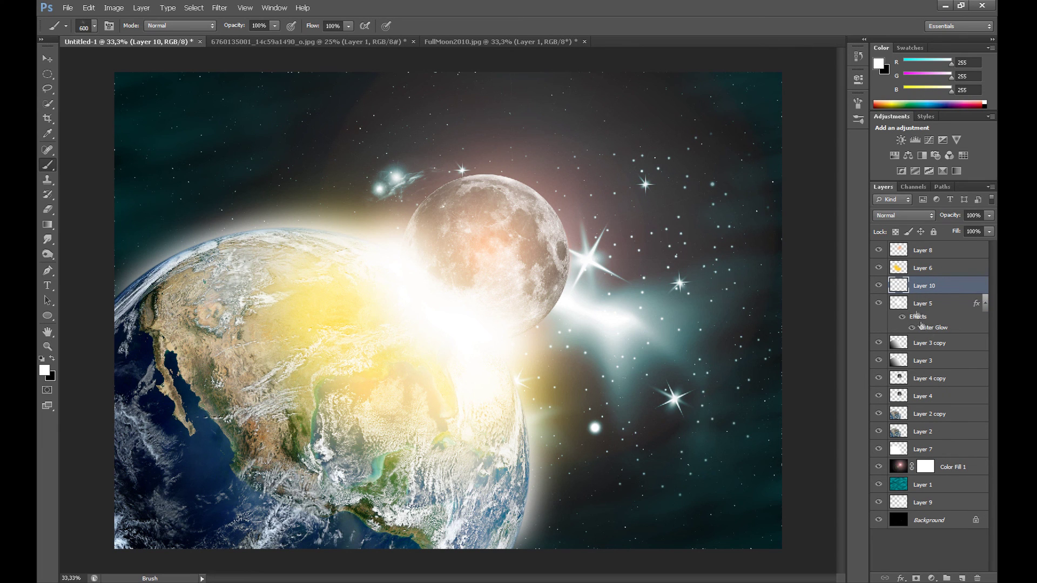
{"action": "mouse_move", "coordinate": [920, 288]}
{"action": "left_mouse_down"}
{"action": "mouse_move", "coordinate": [921, 270]}
{"action": "mouse_move", "coordinate": [926, 289]}
{"action": "left_mouse_up"}
{"action": "mouse_move", "coordinate": [395, 247]}
{"action": "left_mouse_down"}
{"action": "mouse_move", "coordinate": [395, 209]}
{"action": "mouse_move", "coordinate": [382, 235]}
{"action": "left_mouse_up"}
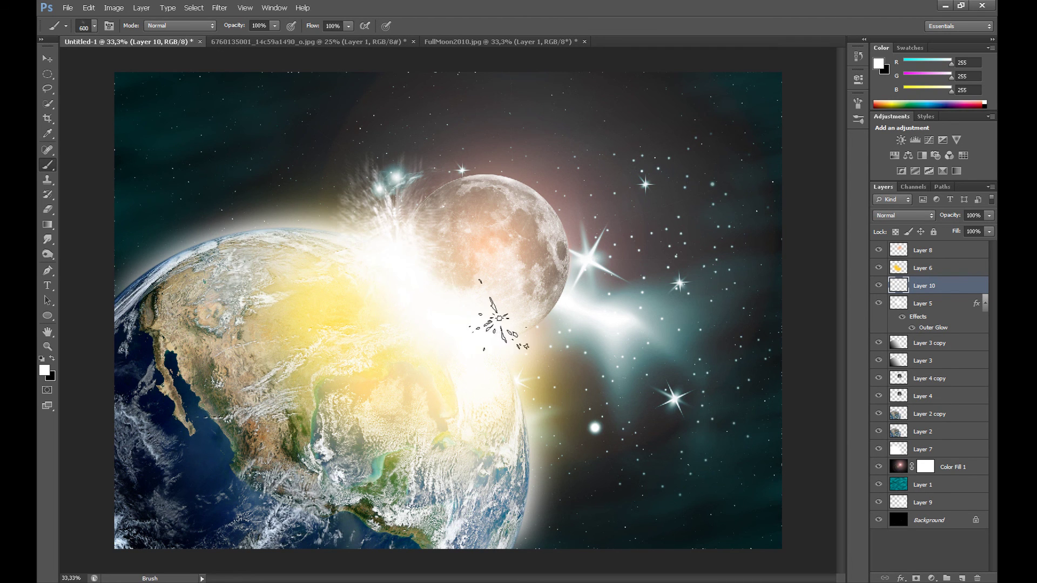
{"action": "mouse_move", "coordinate": [536, 334]}
{"action": "left_mouse_down"}
{"action": "mouse_move", "coordinate": [425, 352]}
{"action": "mouse_move", "coordinate": [516, 340]}
{"action": "mouse_move", "coordinate": [533, 355]}
{"action": "mouse_move", "coordinate": [564, 341]}
{"action": "mouse_move", "coordinate": [458, 342]}
{"action": "mouse_move", "coordinate": [577, 340]}
{"action": "mouse_move", "coordinate": [461, 334]}
{"action": "mouse_move", "coordinate": [394, 253]}
{"action": "mouse_move", "coordinate": [379, 215]}
{"action": "mouse_move", "coordinate": [395, 265]}
{"action": "mouse_move", "coordinate": [488, 330]}
{"action": "mouse_move", "coordinate": [541, 337]}
{"action": "mouse_move", "coordinate": [518, 332]}
{"action": "mouse_move", "coordinate": [553, 366]}
{"action": "mouse_move", "coordinate": [566, 353]}
{"action": "mouse_move", "coordinate": [536, 359]}
{"action": "left_mouse_up"}
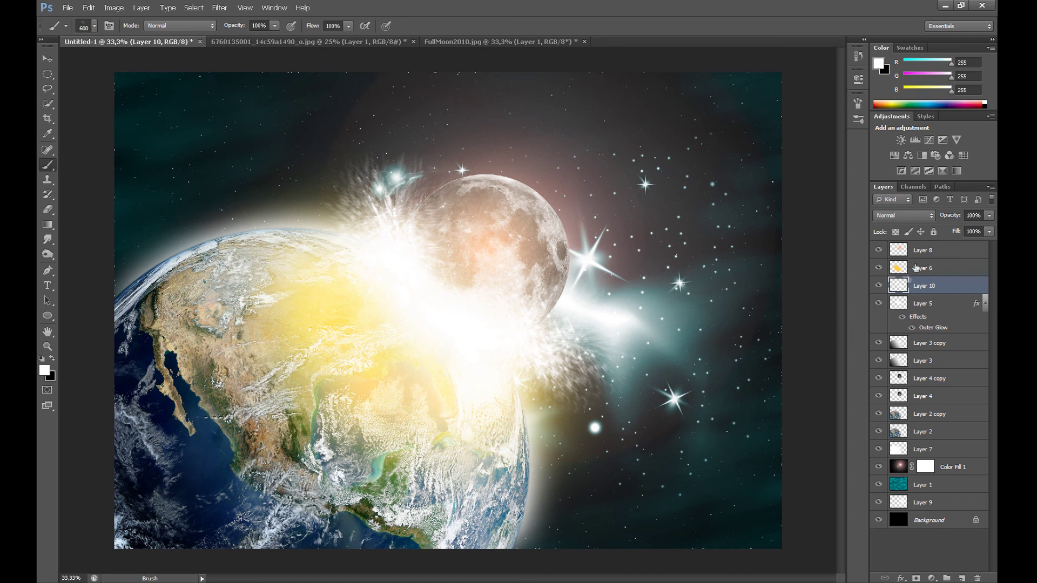
{"action": "left_click", "coordinate": [933, 251]}
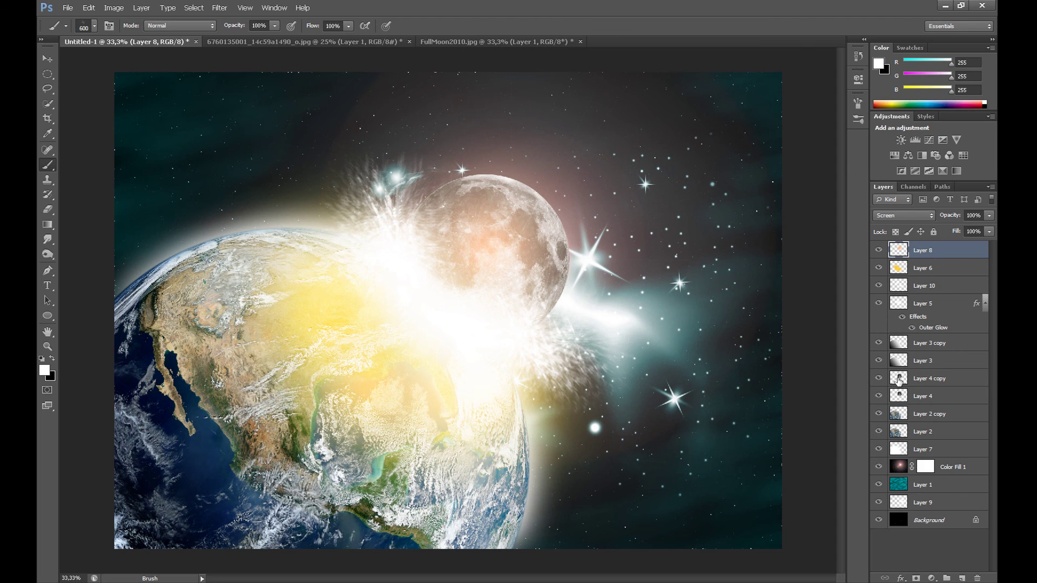